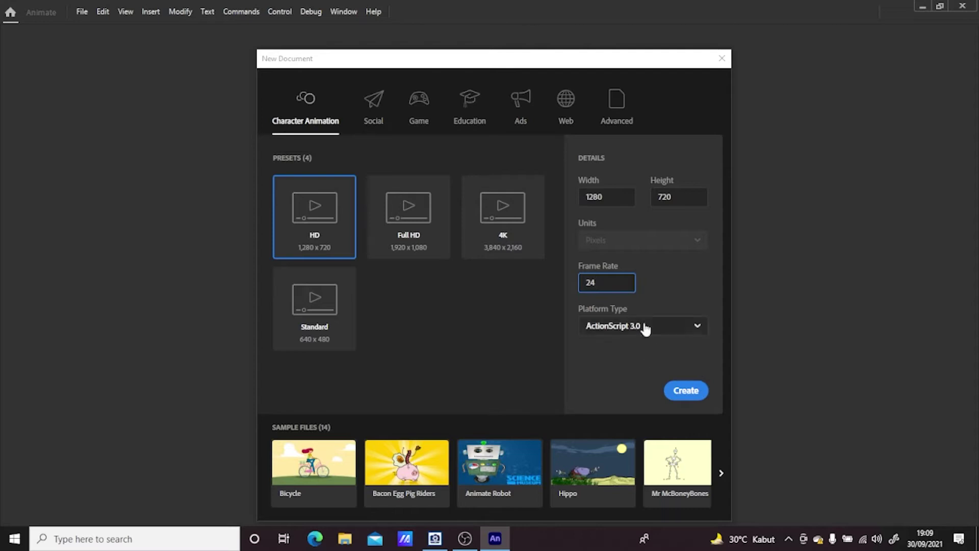
Create a 1280 x 720 HD document at 24 fps for the ActionScript 3.0 platform
click(698, 327)
click(702, 330)
click(692, 394)
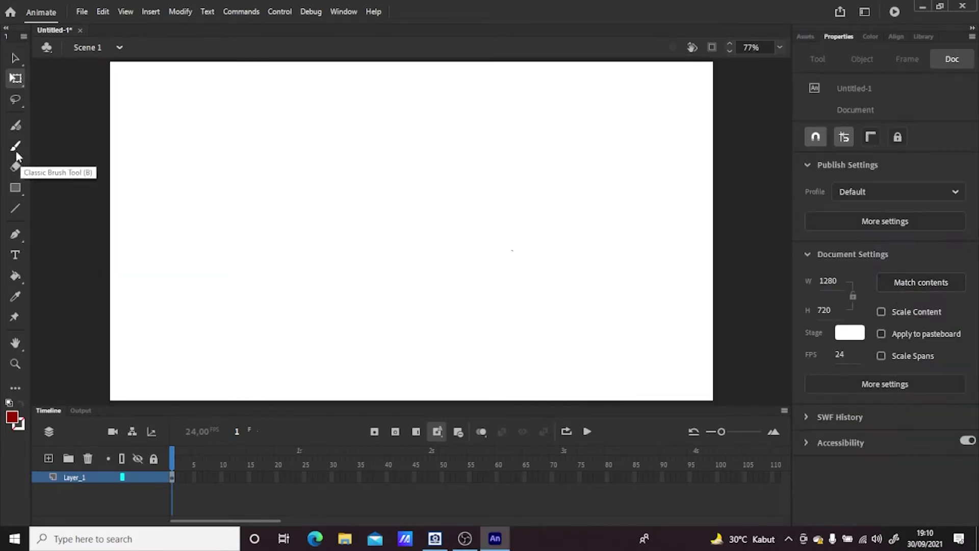
With the dark red Classic Brush, sketch two stacked circles, a lower arc, and guide lines for the eyes, centre and ground
click(19, 148)
click(814, 173)
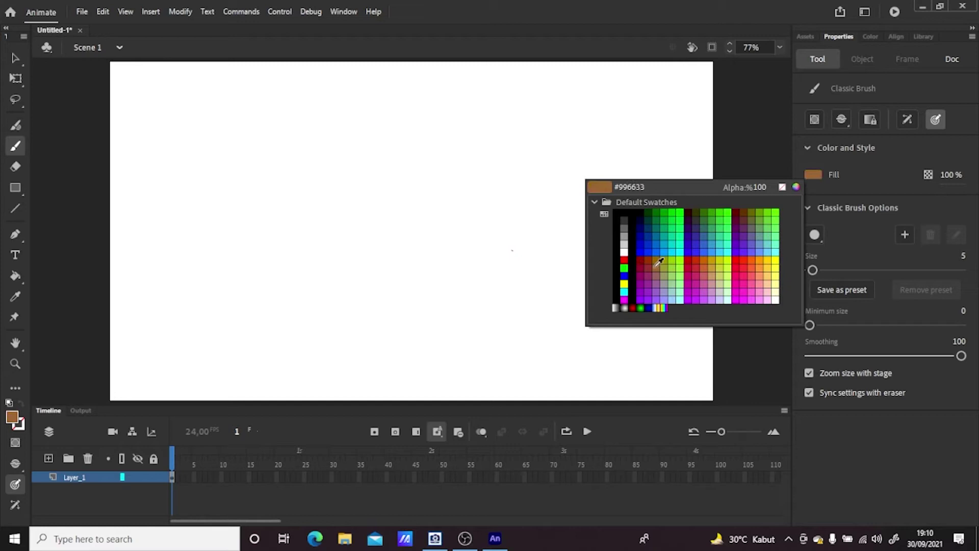
key(Escape)
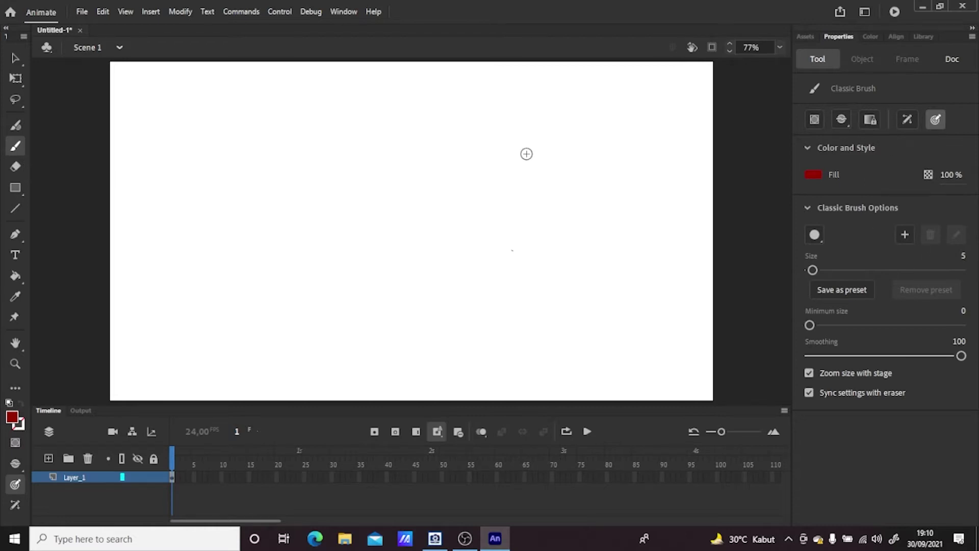
mouse_move(425, 92)
mouse_down()
mouse_move(426, 185)
mouse_move(365, 80)
mouse_up()
mouse_move(428, 192)
mouse_down()
mouse_move(341, 275)
mouse_move(369, 190)
mouse_move(348, 212)
mouse_up()
mouse_move(329, 356)
mouse_down()
mouse_move(453, 368)
mouse_move(444, 331)
mouse_up()
drag(416, 204, 451, 239)
mouse_move(420, 92)
mouse_down()
mouse_move(337, 131)
mouse_move(429, 102)
mouse_up()
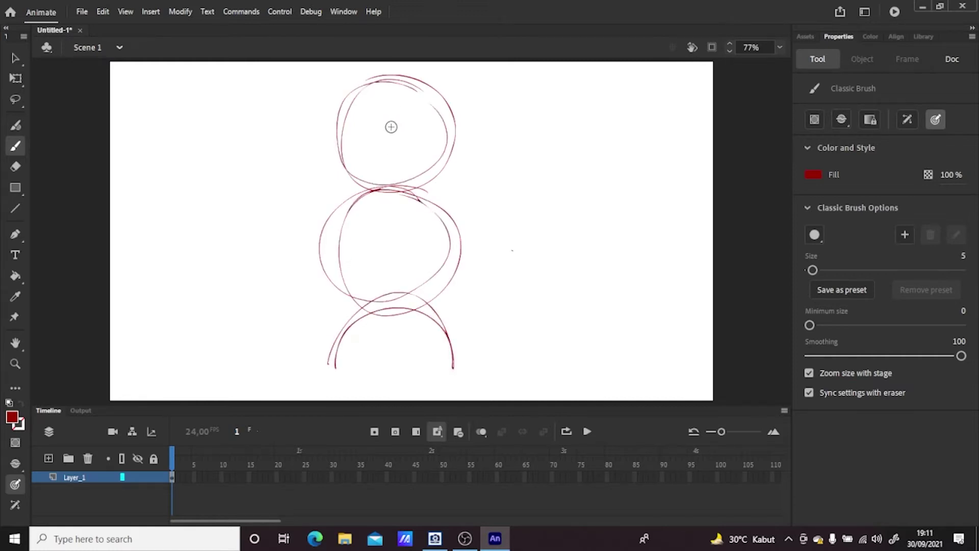
drag(307, 136, 495, 131)
drag(395, 70, 390, 362)
drag(300, 364, 494, 358)
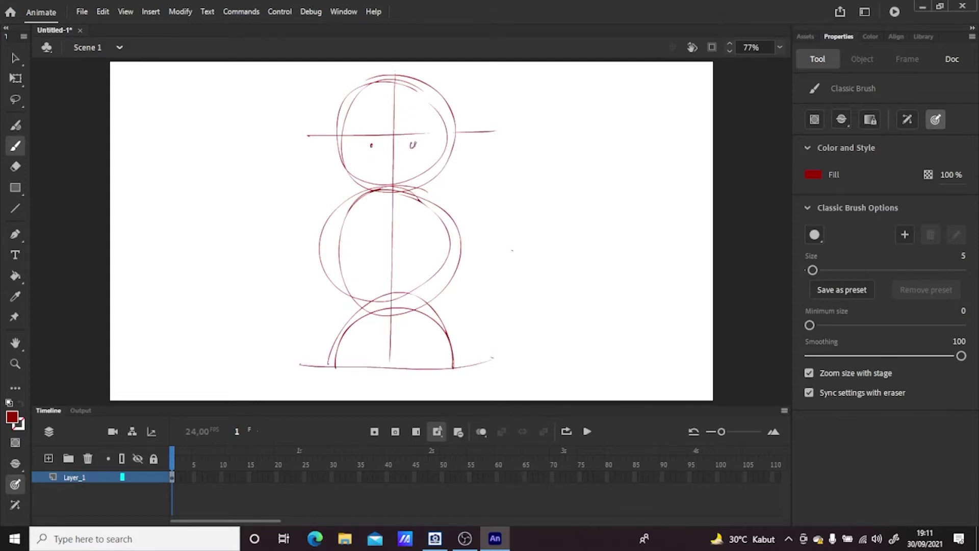
Sketch the front-view face with square glasses, swept hair, ears and two pigtails over the head circle
mouse_move(404, 137)
mouse_down()
mouse_move(429, 153)
mouse_move(402, 156)
mouse_move(352, 132)
mouse_move(386, 160)
mouse_move(402, 145)
mouse_move(407, 161)
mouse_up()
mouse_move(354, 141)
mouse_down()
mouse_move(352, 164)
mouse_move(414, 186)
mouse_move(431, 146)
mouse_move(434, 156)
mouse_move(340, 160)
mouse_move(353, 162)
mouse_move(431, 84)
mouse_up()
mouse_move(366, 83)
mouse_down()
mouse_move(414, 110)
mouse_move(428, 136)
mouse_up()
drag(378, 102, 401, 113)
mouse_move(405, 103)
mouse_down()
mouse_move(398, 116)
mouse_move(411, 123)
mouse_up()
mouse_move(355, 140)
mouse_down()
mouse_move(407, 76)
mouse_move(444, 129)
mouse_up()
mouse_move(350, 170)
mouse_down()
mouse_move(330, 208)
mouse_move(368, 186)
mouse_move(452, 203)
mouse_up()
drag(432, 162, 452, 192)
Sketch the front-view torso, legs and feet, and add the arms with round hands
mouse_move(383, 191)
mouse_down()
mouse_move(373, 245)
mouse_move(415, 226)
mouse_move(374, 205)
mouse_up()
mouse_move(374, 252)
mouse_down()
mouse_move(376, 356)
mouse_move(405, 353)
mouse_up()
mouse_move(405, 253)
mouse_down()
mouse_move(412, 350)
mouse_move(431, 360)
mouse_move(357, 363)
mouse_move(386, 354)
mouse_up()
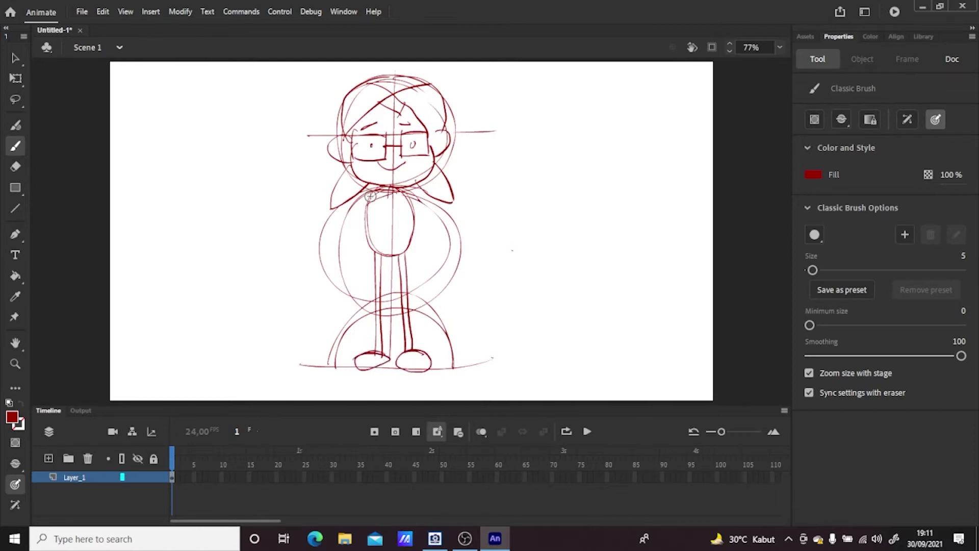
drag(364, 206, 337, 245)
mouse_move(367, 196)
mouse_down()
mouse_move(341, 240)
mouse_move(351, 253)
mouse_up()
mouse_move(411, 197)
mouse_down()
mouse_move(449, 240)
mouse_move(441, 233)
mouse_up()
mouse_move(412, 233)
mouse_down()
mouse_move(426, 261)
mouse_move(442, 250)
mouse_move(433, 260)
mouse_up()
mouse_move(372, 203)
mouse_down()
mouse_move(341, 264)
mouse_move(343, 237)
mouse_up()
mouse_move(368, 200)
mouse_down()
mouse_move(378, 234)
mouse_move(407, 244)
mouse_up()
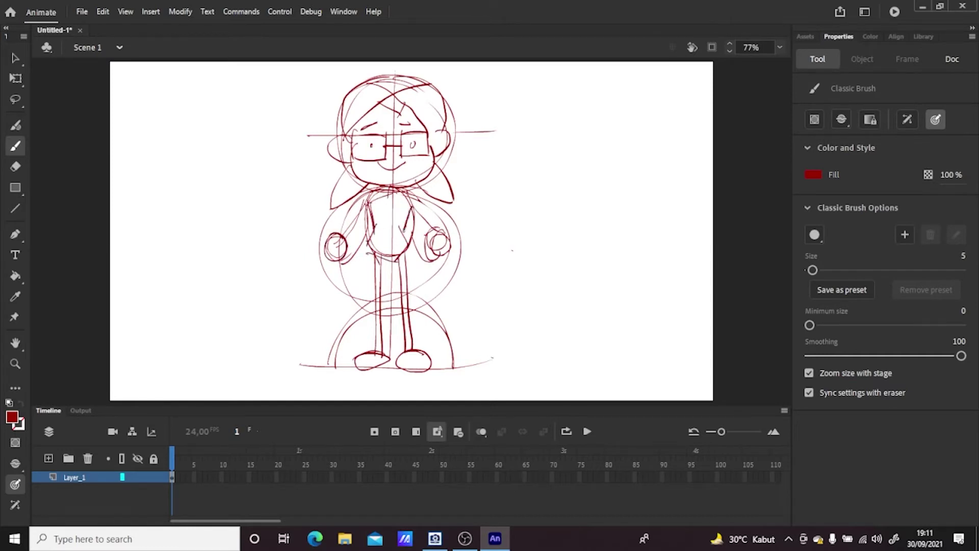
Add the collar, waistline and short skirt to the front-view character
drag(376, 190, 404, 189)
mouse_move(373, 219)
mouse_down()
mouse_move(404, 228)
mouse_move(388, 261)
mouse_move(391, 281)
mouse_up()
mouse_move(388, 240)
mouse_down()
mouse_move(392, 267)
mouse_move(412, 270)
mouse_up()
drag(404, 230, 412, 270)
drag(370, 236, 385, 235)
mouse_move(368, 196)
mouse_down()
mouse_move(408, 193)
mouse_move(441, 241)
mouse_up()
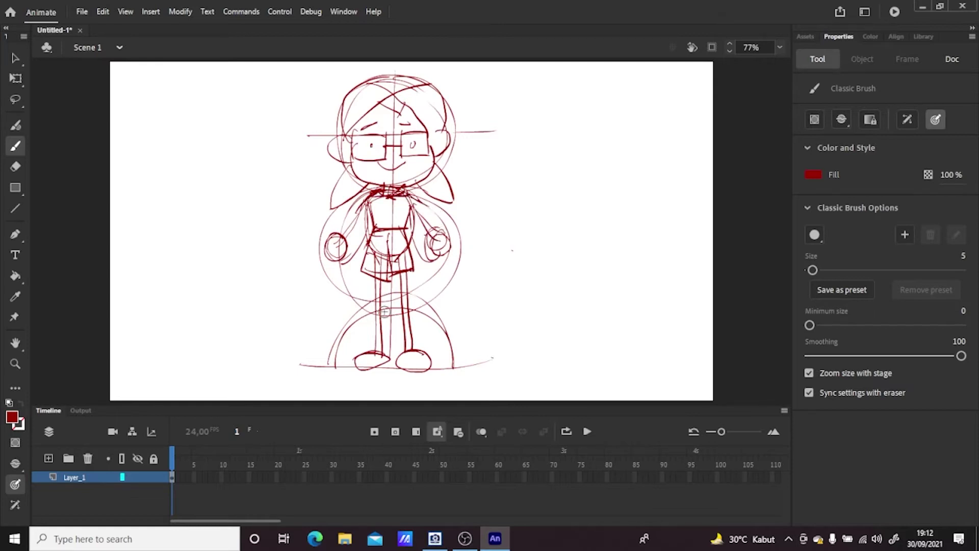
Insert a blank keyframe at frame 2 and turn on onion skinning
click(178, 479)
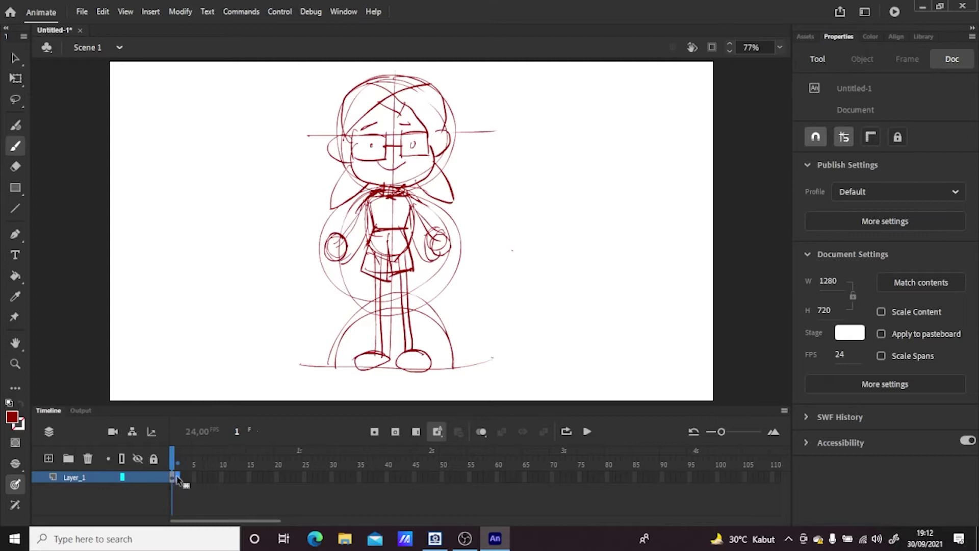
right_click(178, 479)
click(287, 223)
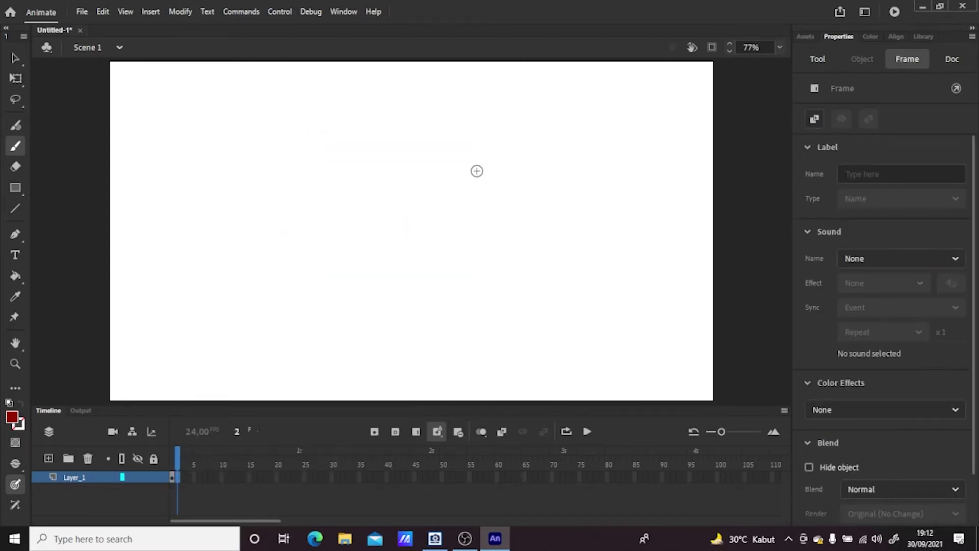
click(481, 432)
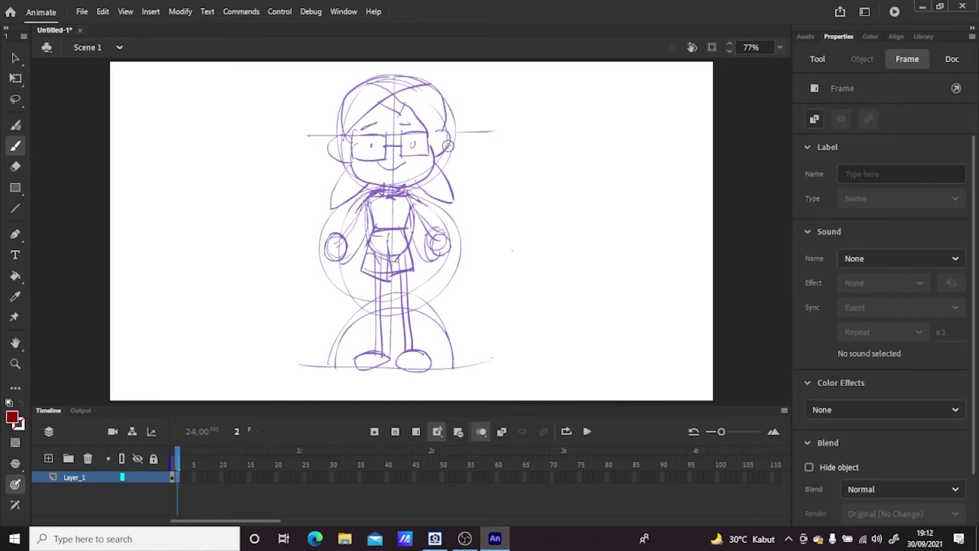
Sketch the three-quarter view's eye line, head, torso, legs, feet and arms on frame 2, following the onion skin
drag(291, 140, 504, 143)
mouse_move(429, 84)
mouse_down()
mouse_move(446, 120)
mouse_move(422, 82)
mouse_up()
mouse_move(394, 76)
mouse_down()
mouse_move(372, 152)
mouse_move(384, 196)
mouse_move(414, 219)
mouse_move(371, 207)
mouse_up()
mouse_move(386, 197)
mouse_down()
mouse_move(387, 270)
mouse_move(368, 249)
mouse_move(384, 266)
mouse_up()
mouse_move(366, 226)
mouse_down()
mouse_move(367, 250)
mouse_move(402, 265)
mouse_move(377, 358)
mouse_up()
drag(381, 261, 383, 360)
mouse_move(390, 260)
mouse_down()
mouse_move(395, 361)
mouse_move(429, 357)
mouse_move(396, 355)
mouse_up()
mouse_move(389, 349)
mouse_down()
mouse_move(357, 353)
mouse_move(387, 351)
mouse_up()
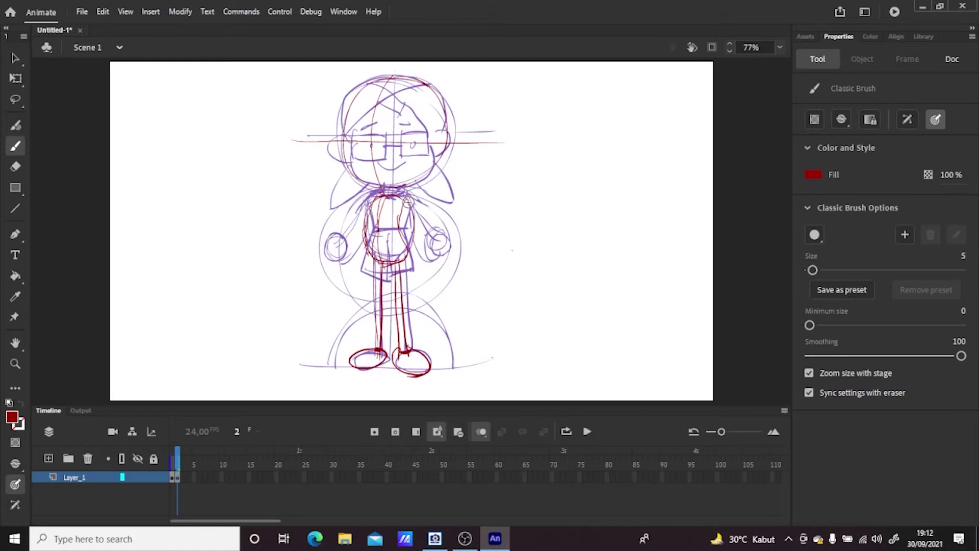
mouse_move(404, 197)
mouse_down()
mouse_move(407, 265)
mouse_move(411, 239)
mouse_up()
mouse_move(371, 205)
mouse_down()
mouse_move(347, 240)
mouse_move(370, 263)
mouse_up()
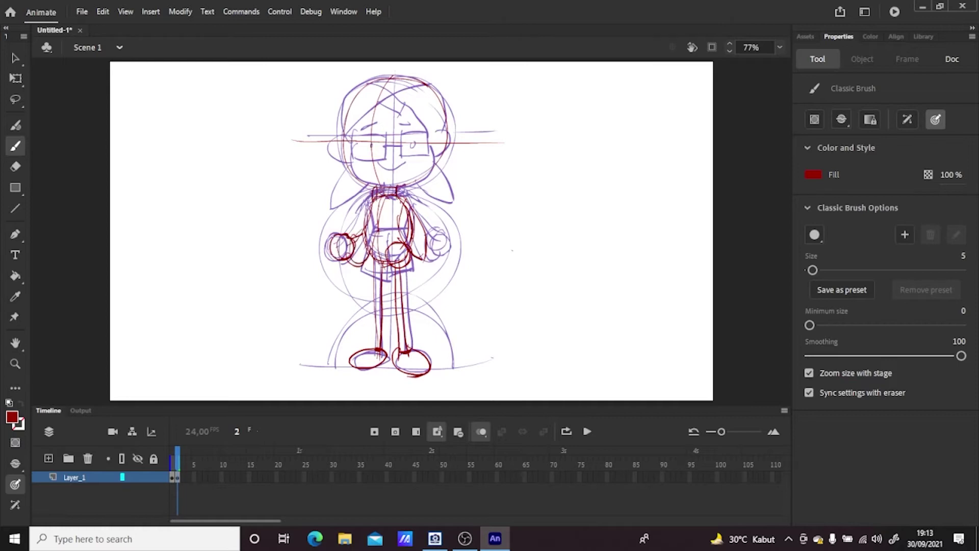
Draw the three-quarter view's glasses, smile, eyebrow, swept hair, ear and pigtail on frame 2
mouse_move(413, 134)
mouse_down()
mouse_move(385, 159)
mouse_move(364, 160)
mouse_up()
mouse_move(364, 134)
mouse_down()
mouse_move(364, 161)
mouse_move(385, 146)
mouse_move(346, 169)
mouse_up()
mouse_move(344, 157)
mouse_down()
mouse_move(353, 176)
mouse_move(434, 163)
mouse_move(372, 174)
mouse_move(389, 166)
mouse_up()
drag(351, 122, 345, 130)
drag(392, 90, 345, 127)
drag(368, 90, 427, 135)
mouse_move(344, 135)
mouse_down()
mouse_move(445, 93)
mouse_move(451, 213)
mouse_up()
drag(438, 162, 450, 209)
drag(380, 180, 361, 219)
drag(425, 162, 449, 217)
Add the sleeves, waistline, skirt and collar to the three-quarter figure on frame 2
mouse_move(383, 187)
mouse_down()
mouse_move(371, 250)
mouse_move(407, 236)
mouse_up()
drag(409, 207, 401, 240)
drag(403, 232, 402, 279)
drag(375, 274, 409, 273)
drag(382, 237, 380, 271)
drag(398, 187, 398, 197)
drag(403, 185, 401, 198)
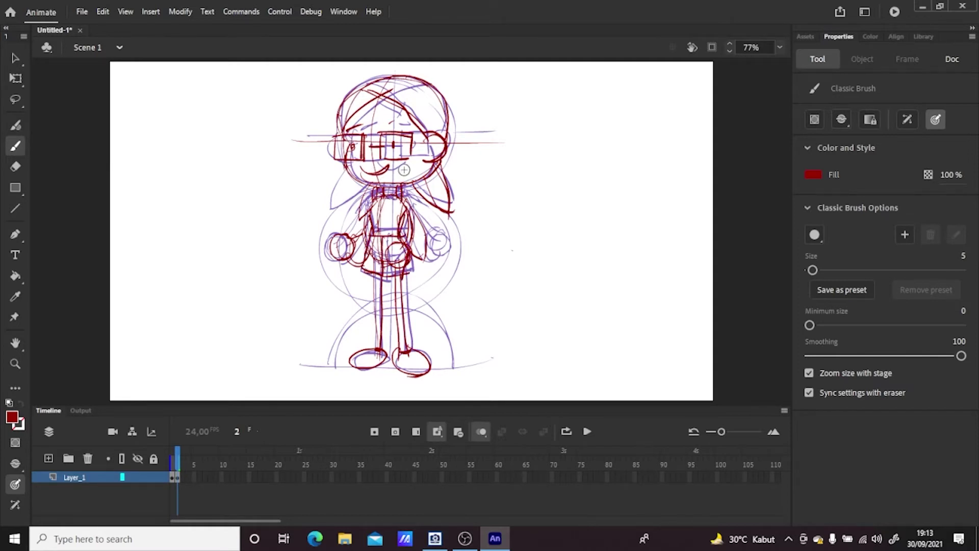
Reduce the height of the frame 1 drawing with Free Transform
click(481, 432)
click(481, 432)
click(174, 477)
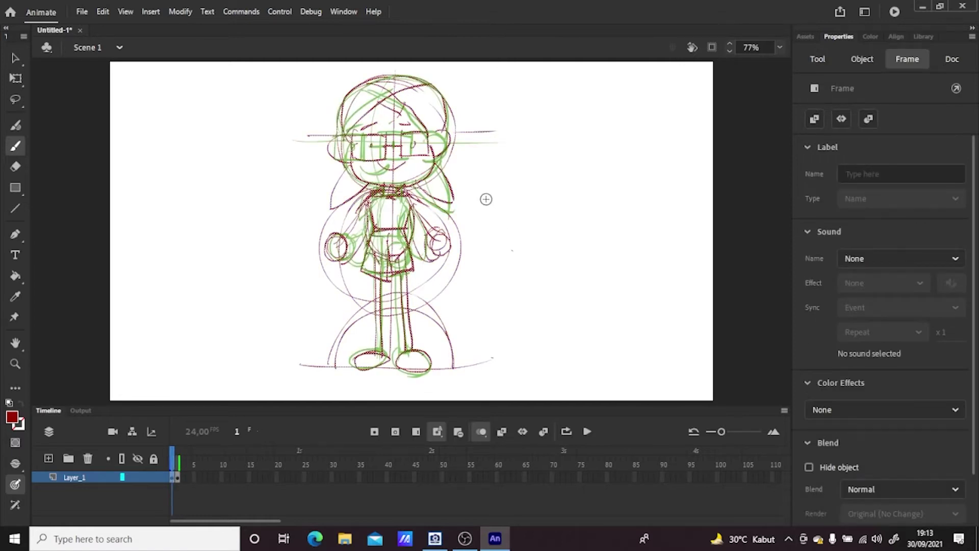
key(q)
key(period)
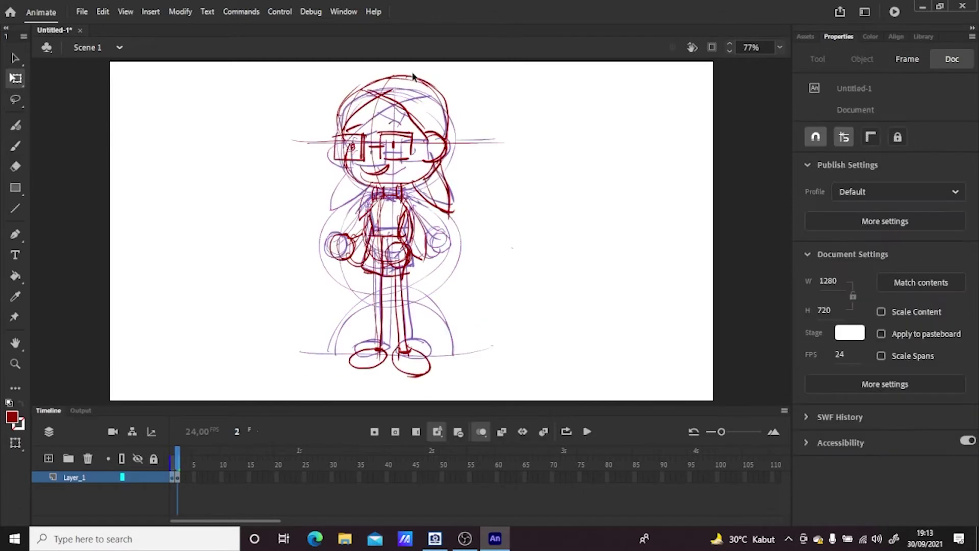
Nudge the selected drawing down on the stage
click(177, 478)
key(shift+Down)
key(shift+Down)
key(shift+Down)
key(Down)
key(Down)
key(Up)
key(Up)
key(Up)
click(571, 227)
Reduce the height of the frame 2 drawing and move it down to line up with the frame 1 figure
click(177, 478)
drag(400, 76, 401, 94)
key(Down)
key(Down)
key(Down)
key(Down)
key(Down)
key(Down)
key(shift+Down)
key(shift+Down)
key(Down)
key(Down)
key(Down)
key(Down)
key(Down)
key(Down)
key(Down)
key(Down)
drag(401, 113, 401, 106)
click(578, 178)
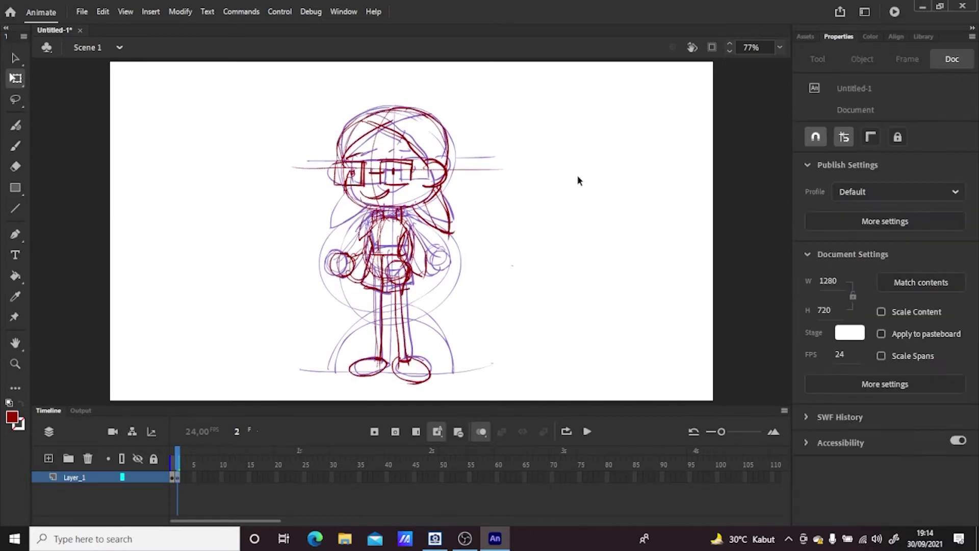
Insert a blank keyframe at frame 3 and brush the turned head with face, glasses, ear, hair and pigtail
right_click(183, 477)
click(273, 220)
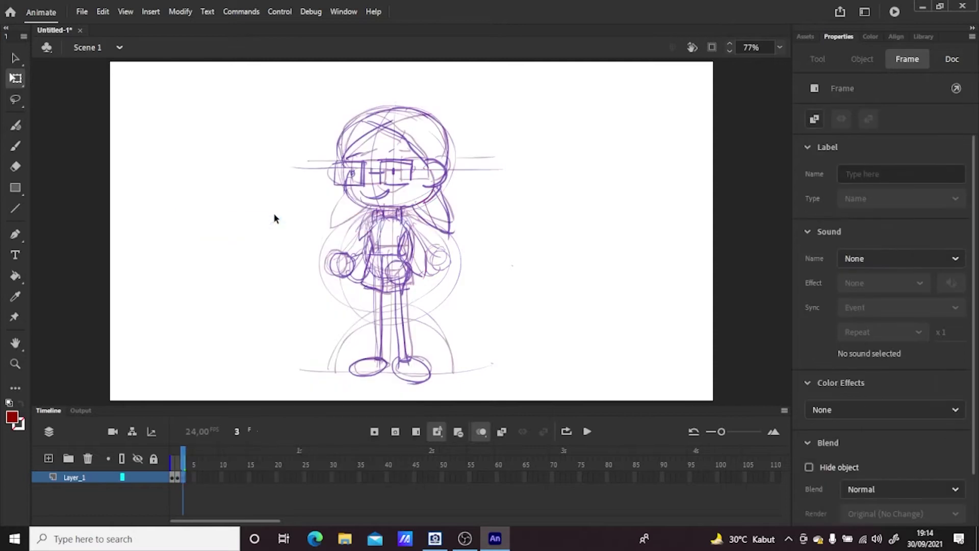
click(19, 147)
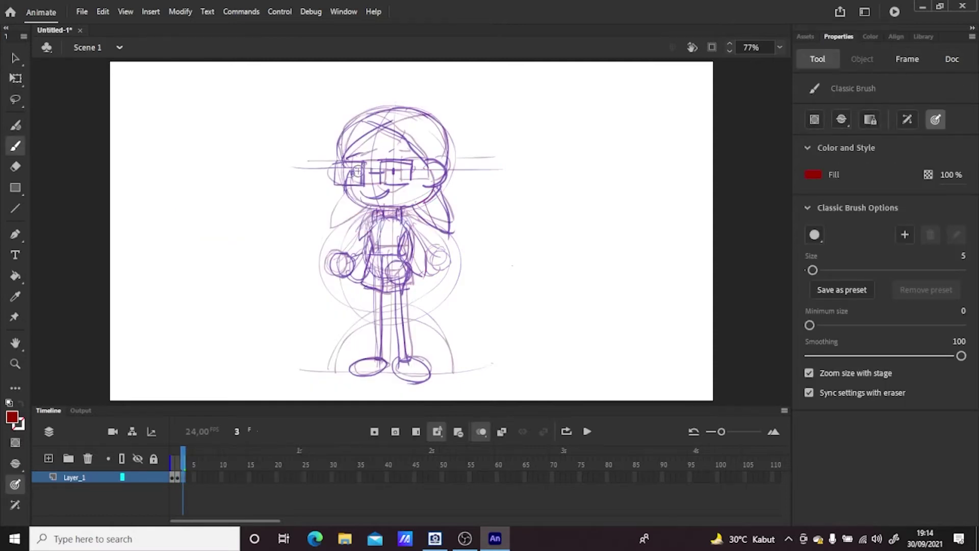
drag(359, 125, 356, 208)
mouse_move(412, 162)
mouse_down()
mouse_move(433, 180)
mouse_move(412, 188)
mouse_up()
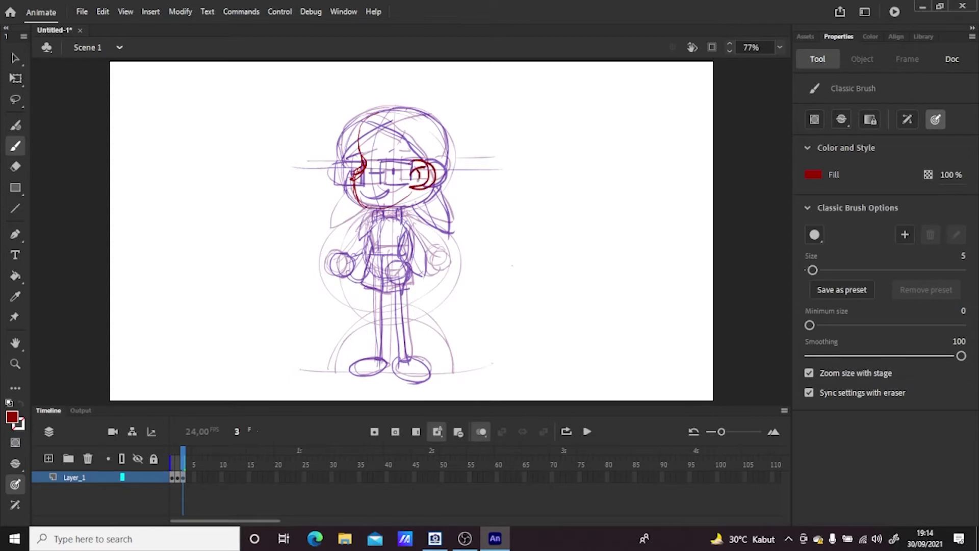
mouse_move(364, 157)
mouse_down()
mouse_move(357, 186)
mouse_move(381, 175)
mouse_move(405, 108)
mouse_move(445, 151)
mouse_up()
mouse_move(362, 122)
mouse_down()
mouse_move(411, 162)
mouse_move(401, 147)
mouse_move(348, 151)
mouse_up()
drag(357, 137, 361, 121)
drag(422, 105, 449, 162)
mouse_move(405, 203)
mouse_down()
mouse_move(441, 188)
mouse_move(431, 225)
mouse_move(445, 244)
mouse_up()
drag(439, 194, 463, 233)
Sketch the side-view torso, arm, leg, foot and skirt on frame 3
drag(401, 253, 394, 218)
mouse_move(395, 286)
mouse_down()
mouse_move(388, 359)
mouse_move(405, 361)
mouse_move(367, 375)
mouse_move(401, 357)
mouse_up()
mouse_move(410, 224)
mouse_down()
mouse_move(408, 268)
mouse_move(422, 276)
mouse_move(380, 278)
mouse_up()
mouse_move(401, 204)
mouse_down()
mouse_move(379, 224)
mouse_move(372, 289)
mouse_move(400, 296)
mouse_up()
mouse_move(406, 266)
mouse_down()
mouse_move(409, 291)
mouse_move(372, 296)
mouse_up()
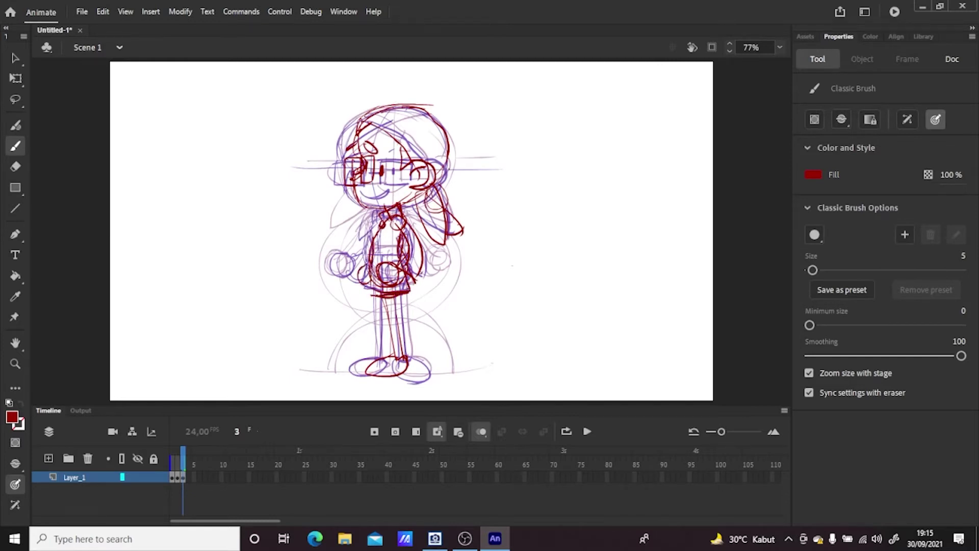
Insert a blank keyframe at frame 4 and sketch the head outline with its ear
click(187, 478)
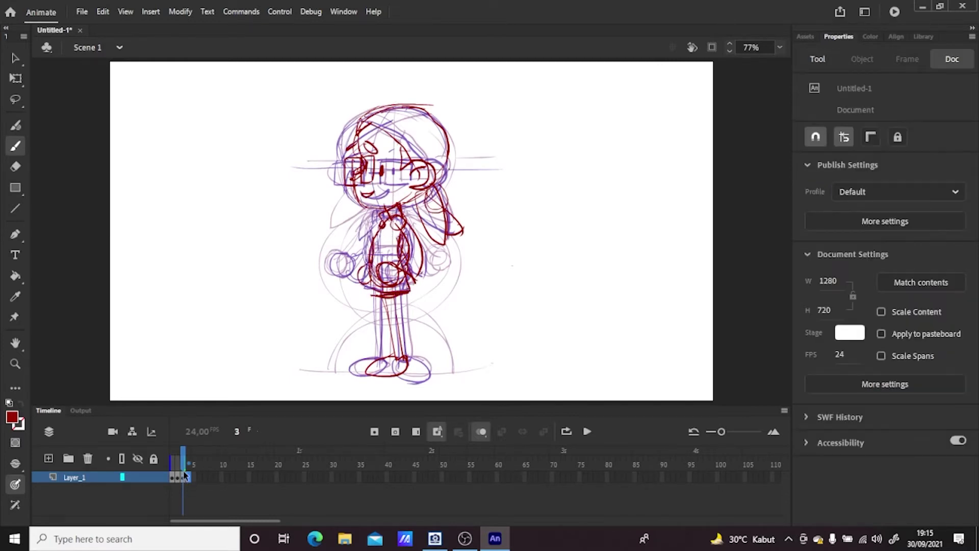
right_click(189, 479)
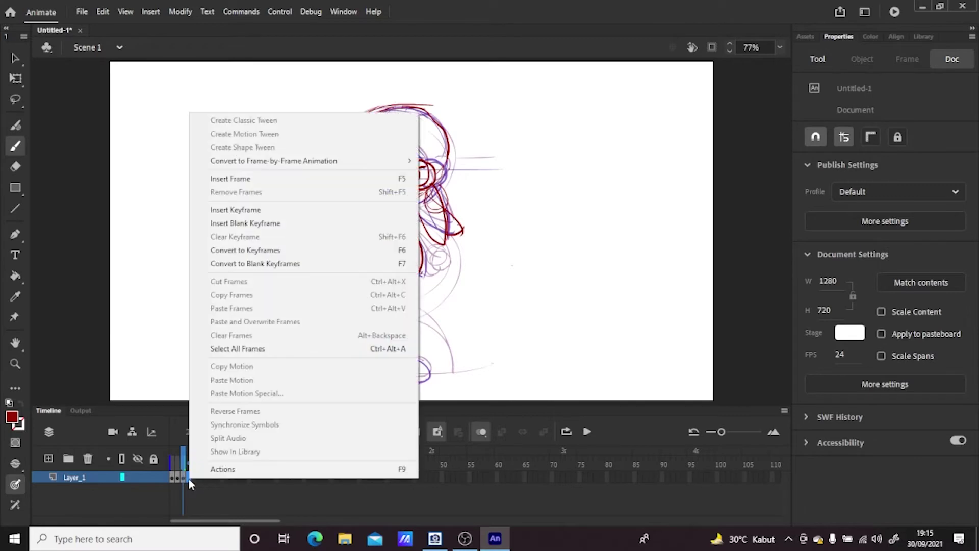
click(263, 228)
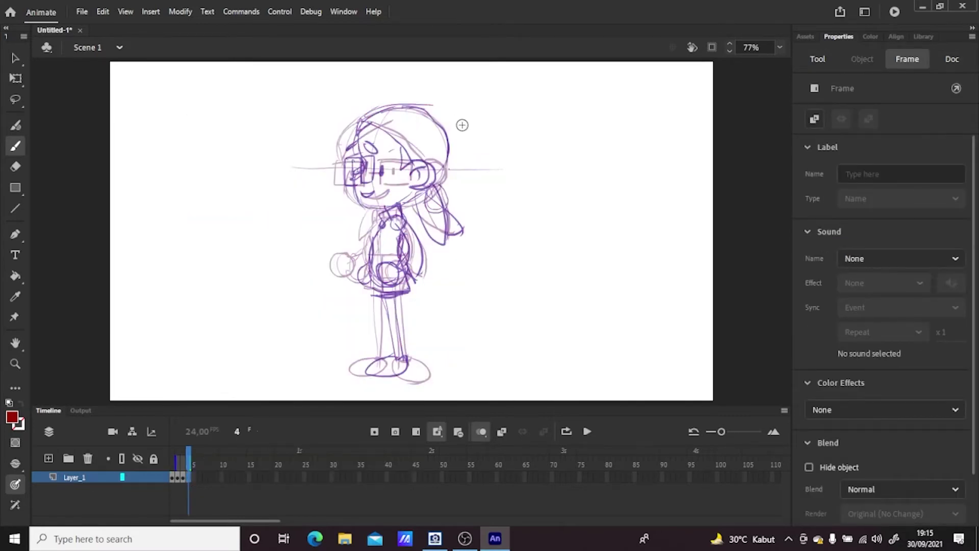
drag(359, 145, 358, 201)
drag(380, 160, 381, 188)
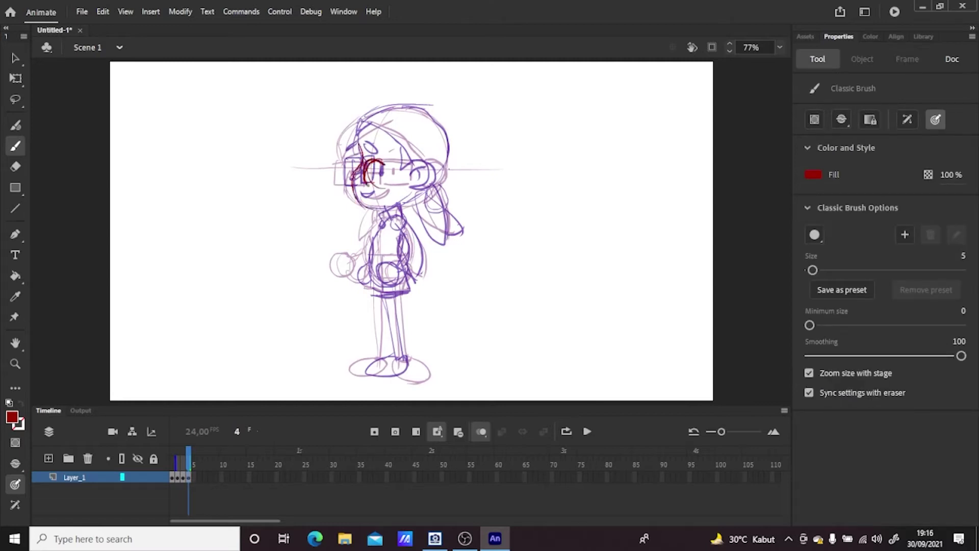
mouse_move(360, 143)
mouse_down()
mouse_move(428, 115)
mouse_move(448, 188)
mouse_up()
mouse_move(357, 184)
mouse_down()
mouse_move(424, 204)
mouse_move(408, 112)
mouse_up()
Select the head sketch on frame 4 with Free Transform and shift it slightly to the left
key(q)
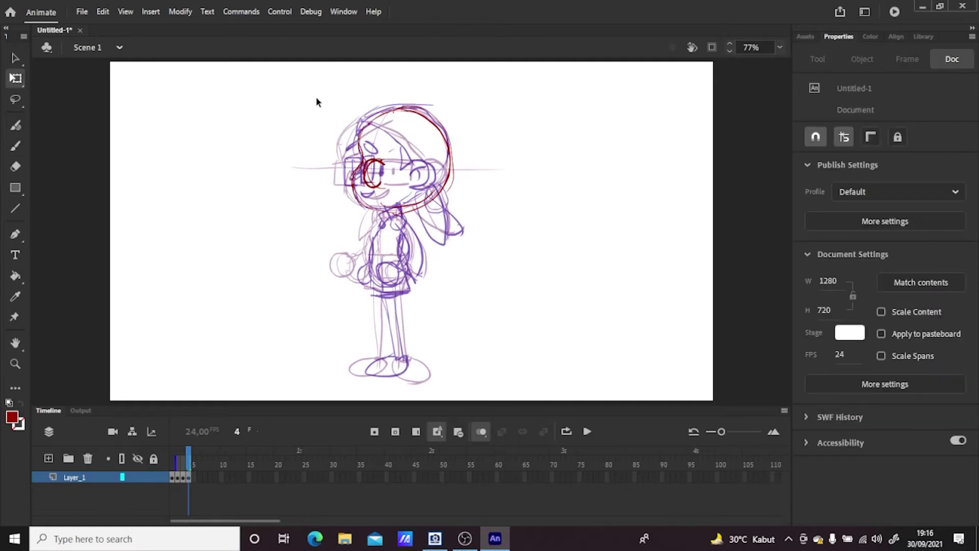
drag(326, 83, 494, 225)
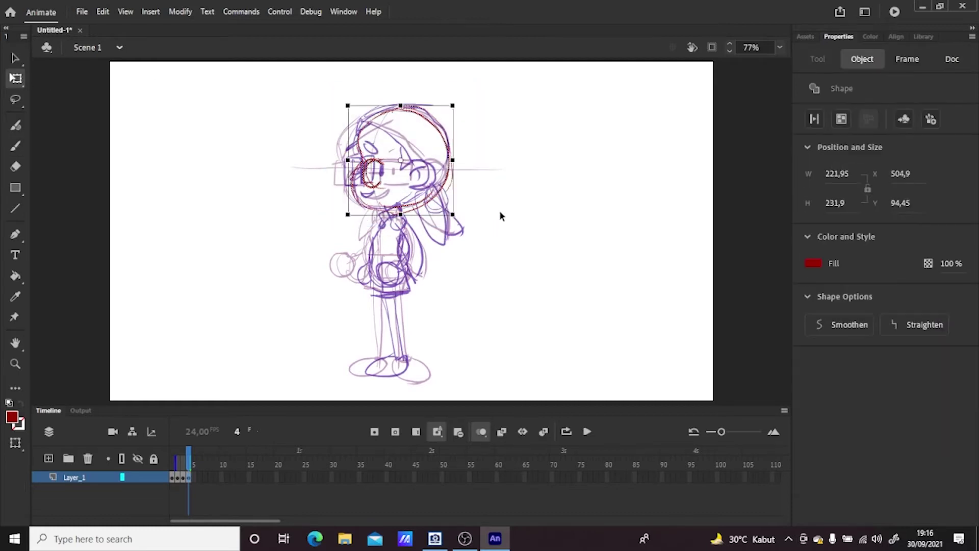
click(511, 206)
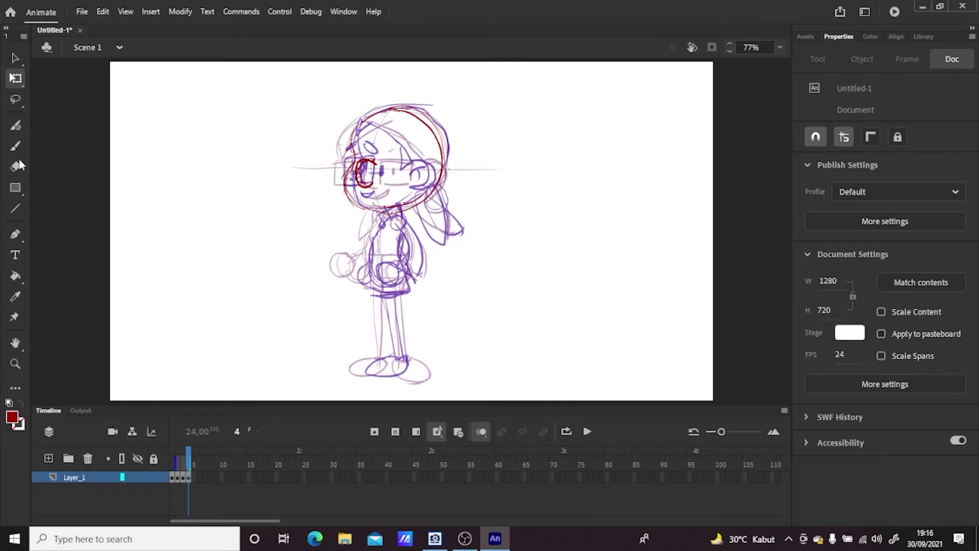
Draw the protruding glasses, hair strands, hair tie and pigtail on the frame 4 head with the Classic Brush
key(b)
drag(336, 156, 354, 153)
mouse_move(338, 184)
mouse_down()
mouse_move(354, 183)
mouse_move(355, 154)
mouse_move(365, 153)
mouse_move(352, 153)
mouse_up()
mouse_move(427, 186)
mouse_down()
mouse_move(415, 206)
mouse_move(433, 189)
mouse_up()
drag(374, 158, 411, 184)
drag(385, 109, 424, 156)
drag(418, 120, 429, 181)
drag(391, 111, 427, 159)
drag(356, 129, 389, 103)
mouse_move(389, 109)
mouse_down()
mouse_move(431, 122)
mouse_move(419, 106)
mouse_up()
mouse_move(420, 107)
mouse_down()
mouse_move(441, 179)
mouse_move(390, 245)
mouse_move(433, 203)
mouse_move(451, 240)
mouse_up()
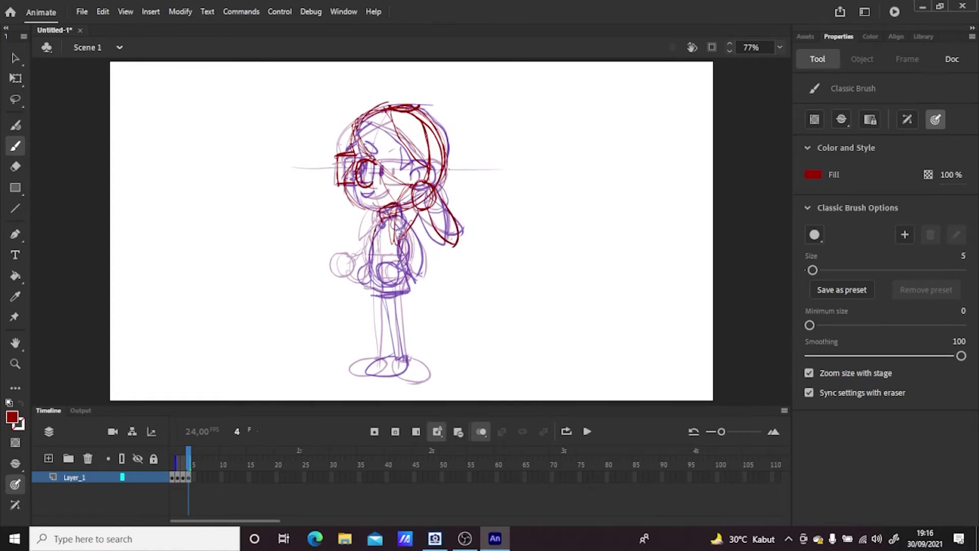
Sketch the legs, feet, arms with hand and skirt hem of the frame 4 figure
mouse_move(374, 288)
mouse_down()
mouse_move(379, 361)
mouse_move(402, 364)
mouse_up()
mouse_move(399, 291)
mouse_down()
mouse_move(407, 362)
mouse_move(395, 361)
mouse_move(422, 377)
mouse_move(408, 357)
mouse_up()
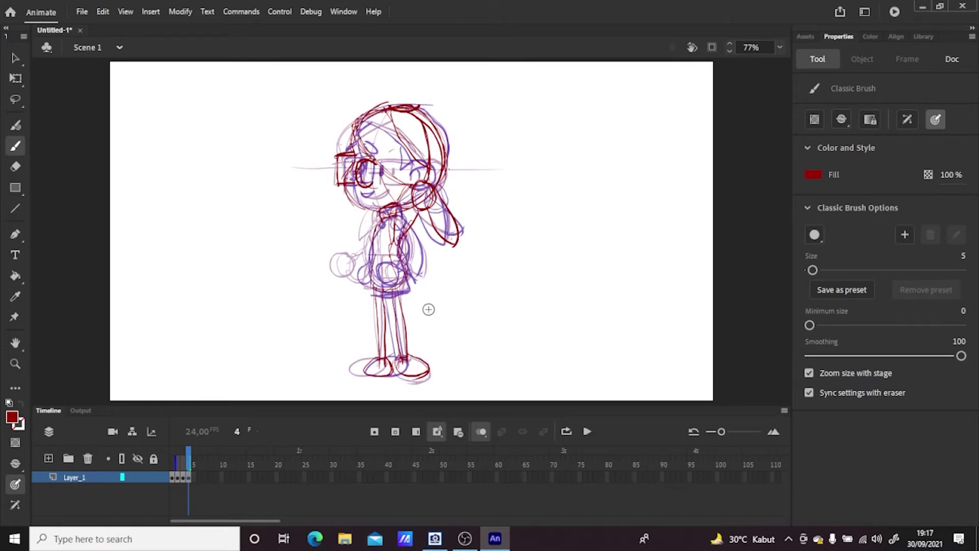
mouse_move(360, 258)
mouse_down()
mouse_move(347, 255)
mouse_move(351, 276)
mouse_up()
mouse_move(409, 225)
mouse_down()
mouse_move(400, 245)
mouse_move(409, 275)
mouse_move(413, 266)
mouse_up()
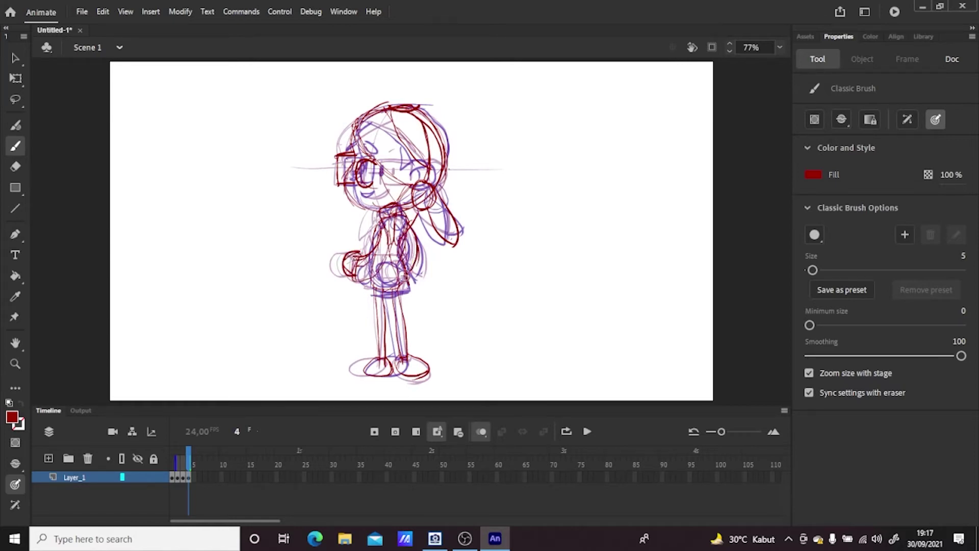
drag(365, 290, 408, 283)
Insert a blank keyframe at frame 5 and sketch the head outline with its eye-level guide line, checking it against frame 1
click(194, 480)
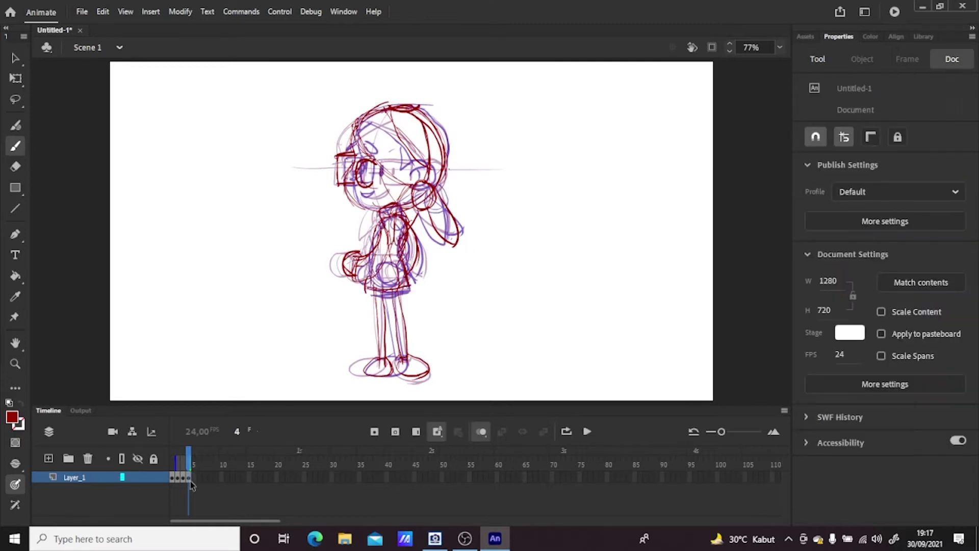
right_click(195, 479)
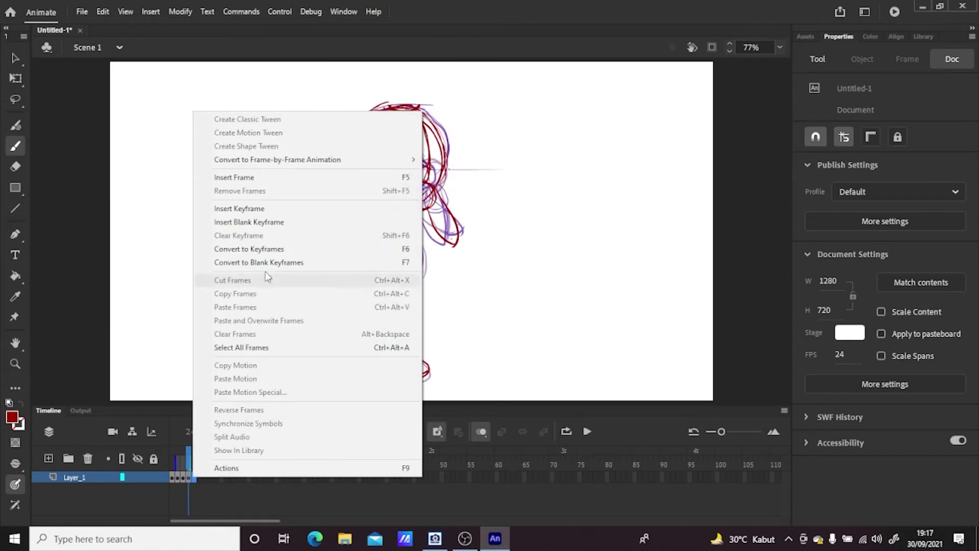
click(282, 221)
mouse_move(424, 117)
mouse_down()
mouse_move(442, 174)
mouse_move(353, 190)
mouse_move(452, 169)
mouse_up()
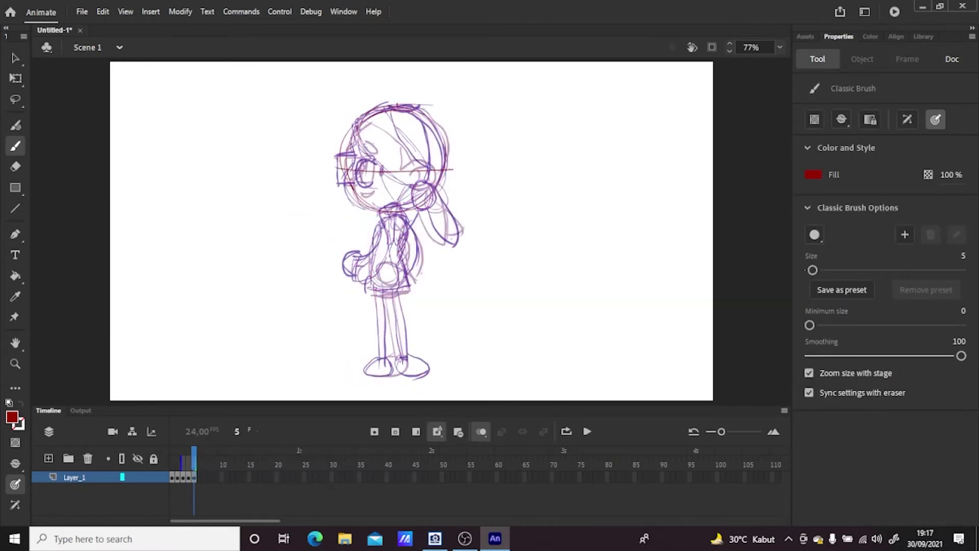
click(173, 479)
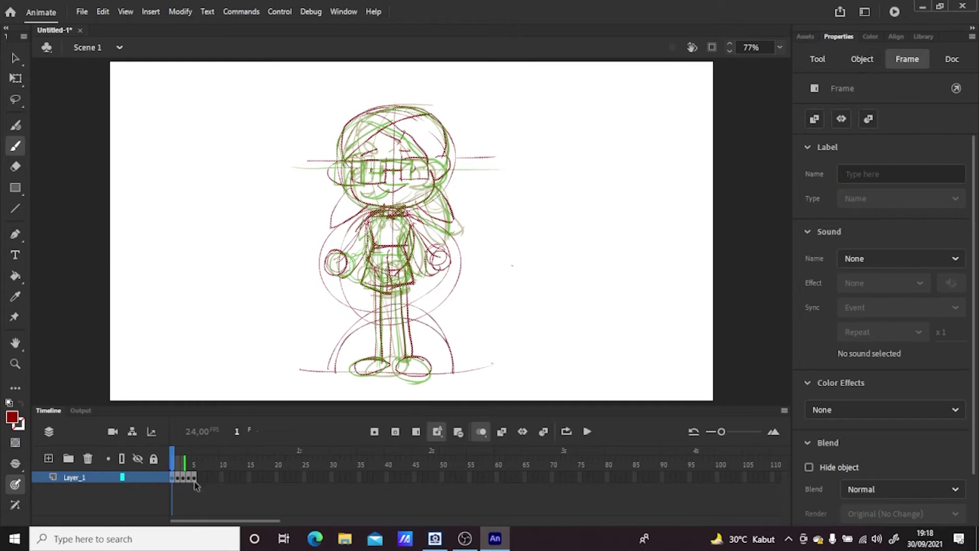
click(194, 479)
Draw the hair sections, top hair edge, pigtails and both ears on the back-view head of frame 5
drag(353, 167, 353, 188)
mouse_move(439, 165)
mouse_down()
mouse_move(436, 187)
mouse_move(397, 174)
mouse_up()
drag(370, 113, 396, 173)
drag(424, 110, 398, 173)
mouse_move(375, 105)
mouse_down()
mouse_move(424, 109)
mouse_move(348, 164)
mouse_up()
mouse_move(352, 128)
mouse_down()
mouse_move(352, 174)
mouse_move(391, 186)
mouse_up()
drag(406, 187, 446, 142)
drag(424, 108, 447, 148)
mouse_move(376, 105)
mouse_down()
mouse_move(424, 109)
mouse_move(392, 170)
mouse_up()
mouse_move(411, 113)
mouse_down()
mouse_move(407, 201)
mouse_move(353, 227)
mouse_up()
drag(388, 180, 347, 238)
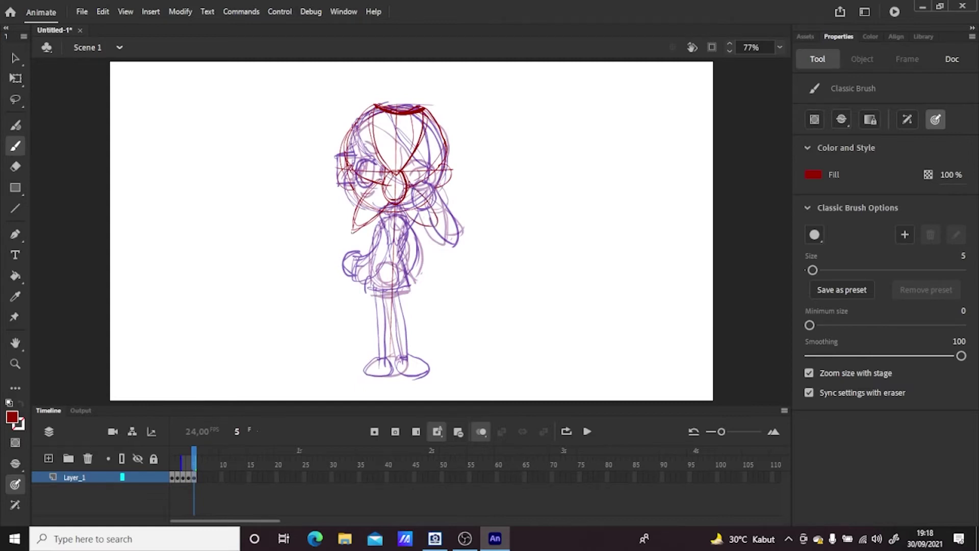
mouse_move(356, 166)
mouse_down()
mouse_move(337, 173)
mouse_move(359, 189)
mouse_up()
mouse_move(444, 162)
mouse_down()
mouse_move(430, 192)
mouse_move(454, 168)
mouse_up()
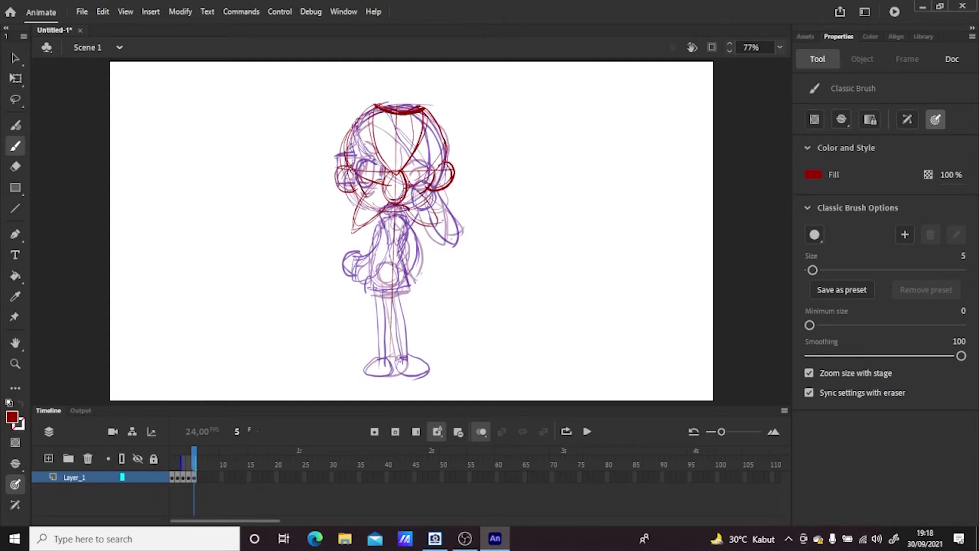
Sketch the back-view body on frame 5 with its arms, hands, dress hem, legs and feet
mouse_move(392, 217)
mouse_down()
mouse_move(371, 283)
mouse_move(374, 249)
mouse_move(371, 273)
mouse_move(414, 289)
mouse_move(408, 241)
mouse_move(393, 275)
mouse_move(360, 243)
mouse_move(364, 254)
mouse_move(346, 268)
mouse_move(353, 278)
mouse_move(427, 256)
mouse_move(365, 255)
mouse_move(422, 252)
mouse_up()
mouse_move(422, 253)
mouse_down()
mouse_move(432, 264)
mouse_move(415, 281)
mouse_up()
mouse_move(423, 253)
mouse_down()
mouse_move(434, 250)
mouse_move(431, 275)
mouse_move(402, 361)
mouse_up()
drag(393, 288, 396, 363)
mouse_move(390, 290)
mouse_down()
mouse_move(381, 359)
mouse_move(395, 361)
mouse_up()
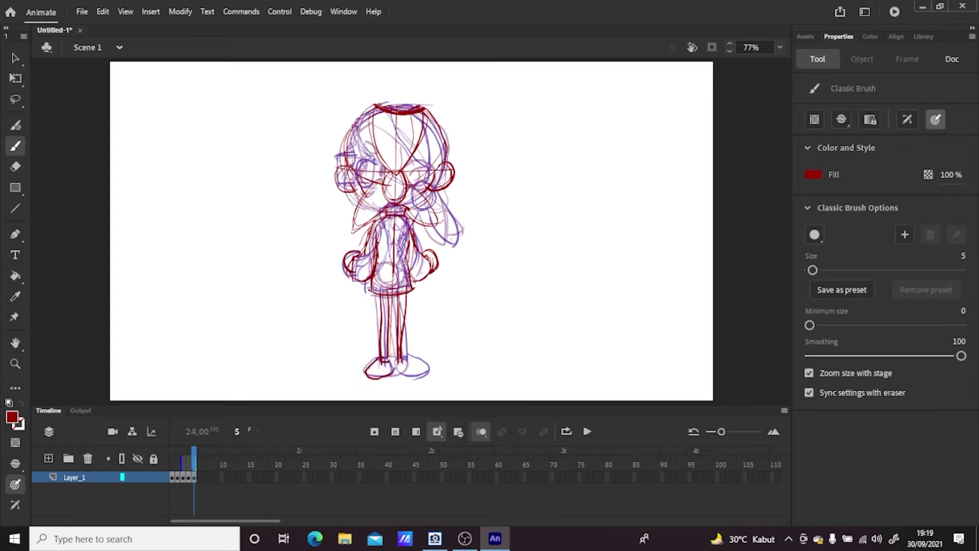
Turn off onion skinning and widen the whole frame 5 figure slightly with Free Transform
click(481, 432)
click(173, 478)
click(194, 477)
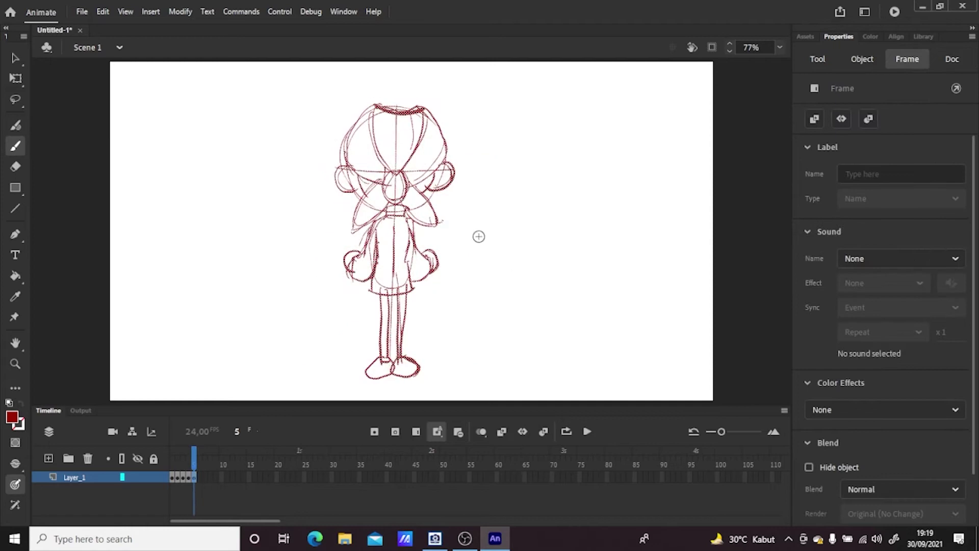
key(q)
drag(466, 239, 469, 240)
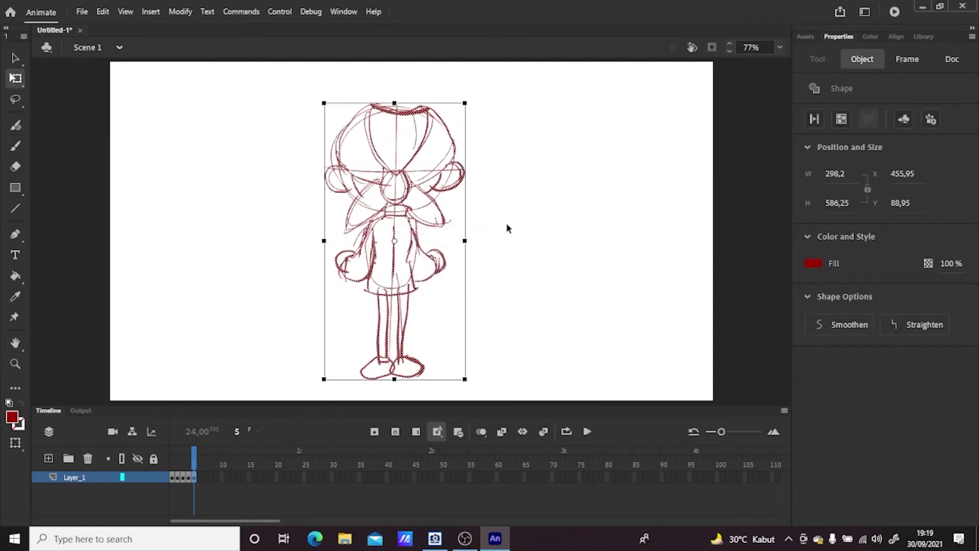
click(535, 221)
click(485, 188)
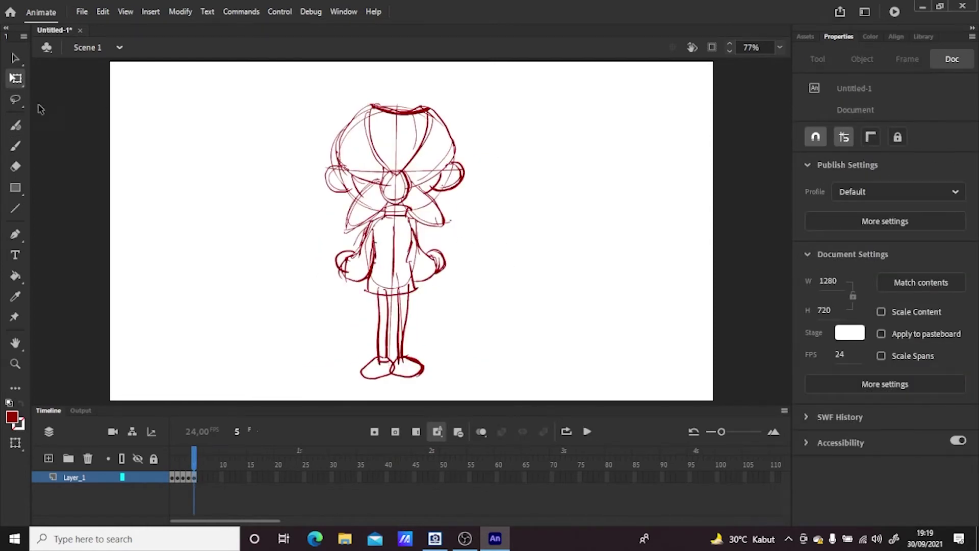
Select only the head of the frame 5 figure and narrow it slightly with Free Transform
click(16, 58)
mouse_move(432, 92)
mouse_down()
mouse_move(362, 205)
mouse_move(306, 207)
mouse_up()
click(479, 215)
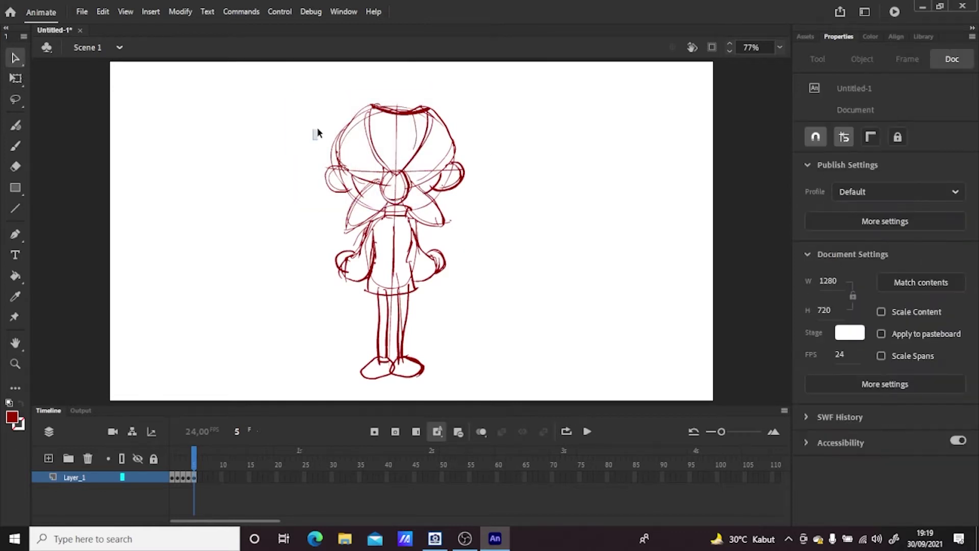
drag(317, 128, 452, 93)
drag(308, 101, 497, 217)
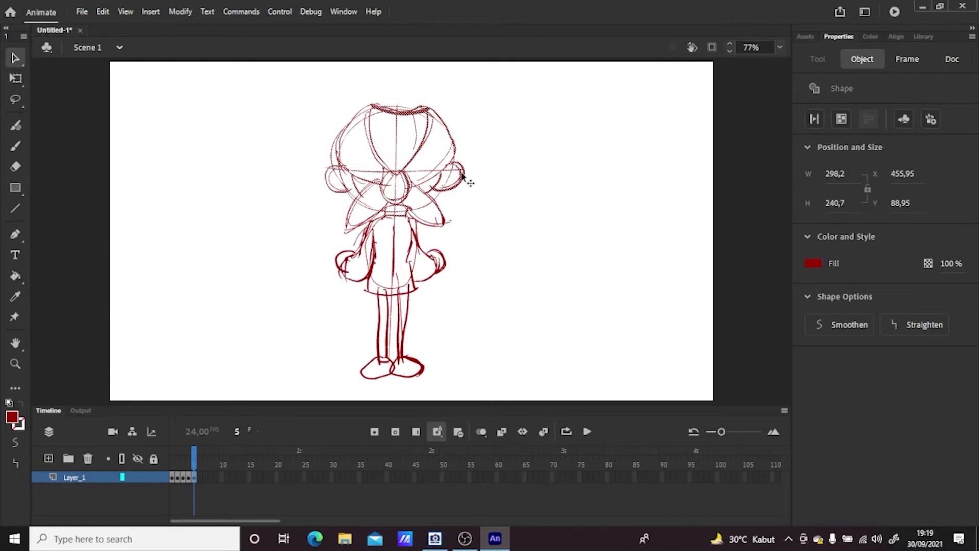
click(19, 79)
drag(466, 159, 459, 159)
click(504, 141)
On frame 1, add a round button below the collar and redraw the arm and hand with the Classic Brush
mouse_move(194, 455)
mouse_down()
mouse_move(163, 459)
mouse_move(199, 472)
mouse_move(172, 472)
mouse_up()
click(414, 288)
click(16, 146)
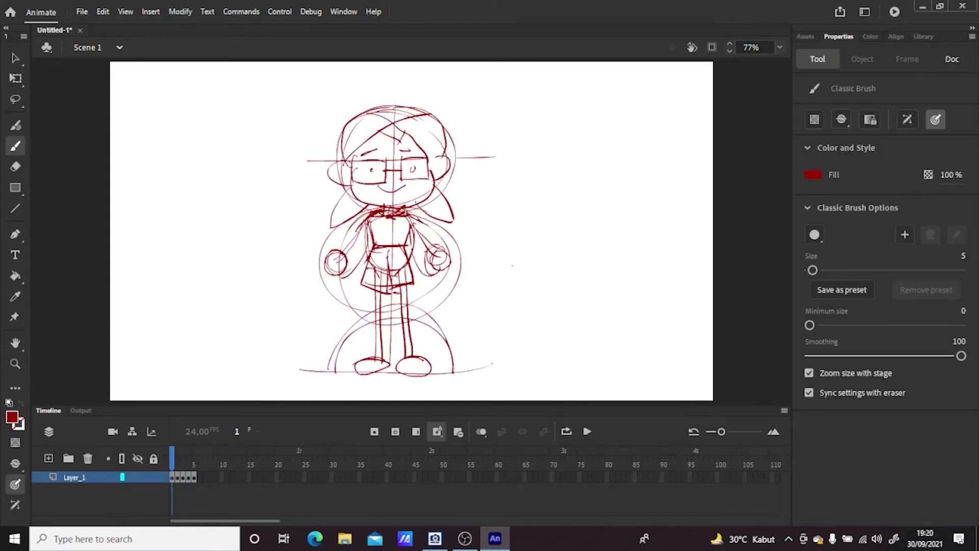
drag(389, 221, 349, 278)
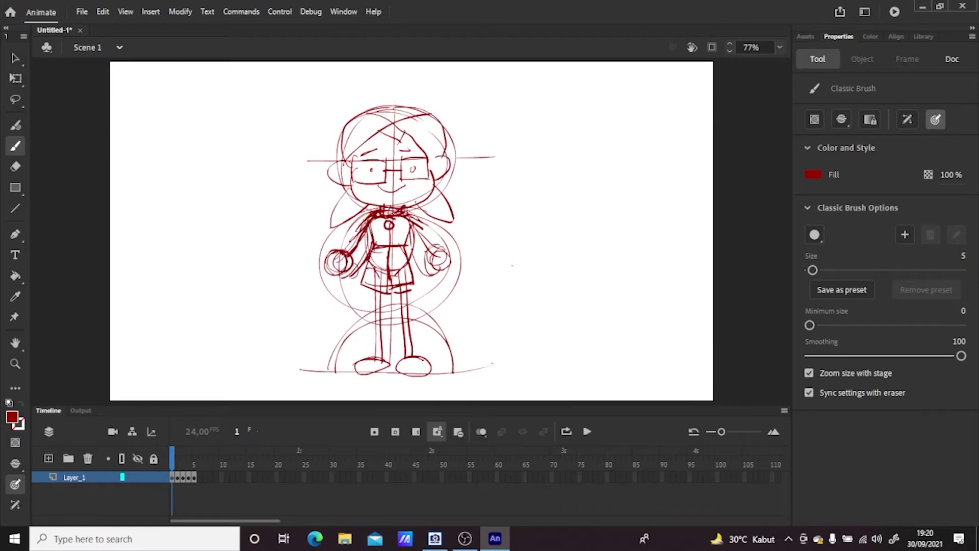
On frame 2, add hair strands across the forehead, inner ear detail and neck lines with the Classic Brush
click(178, 477)
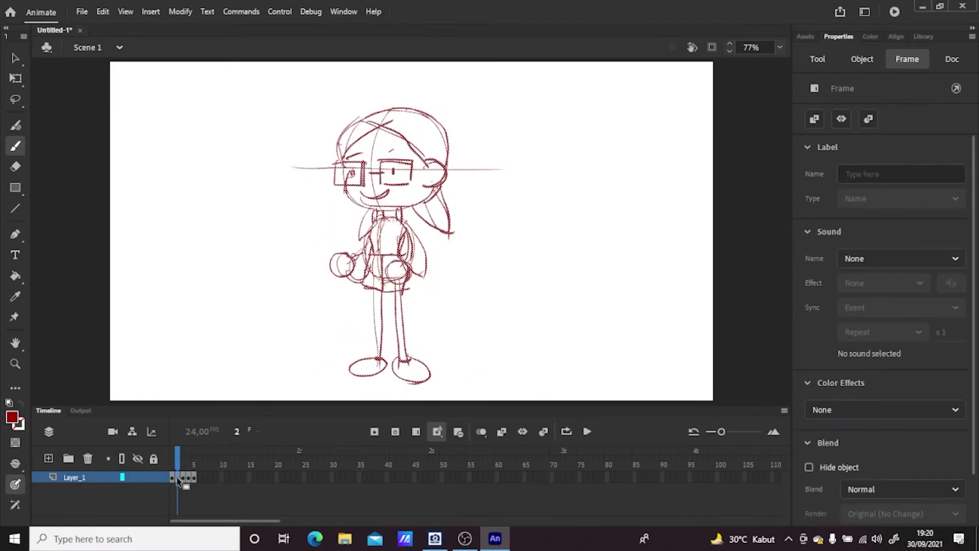
click(187, 477)
click(178, 477)
mouse_move(379, 120)
mouse_down()
mouse_move(363, 137)
mouse_move(400, 106)
mouse_move(414, 134)
mouse_up()
drag(428, 172, 437, 179)
drag(371, 205, 380, 216)
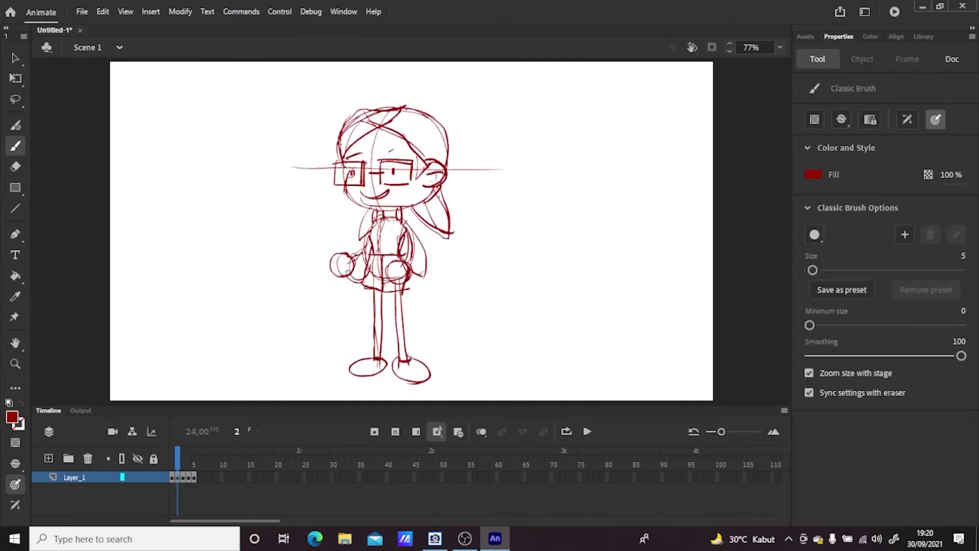
Widen the frame 4 figure slightly with Free Transform and compare it with the neighbouring frames
click(183, 477)
click(189, 477)
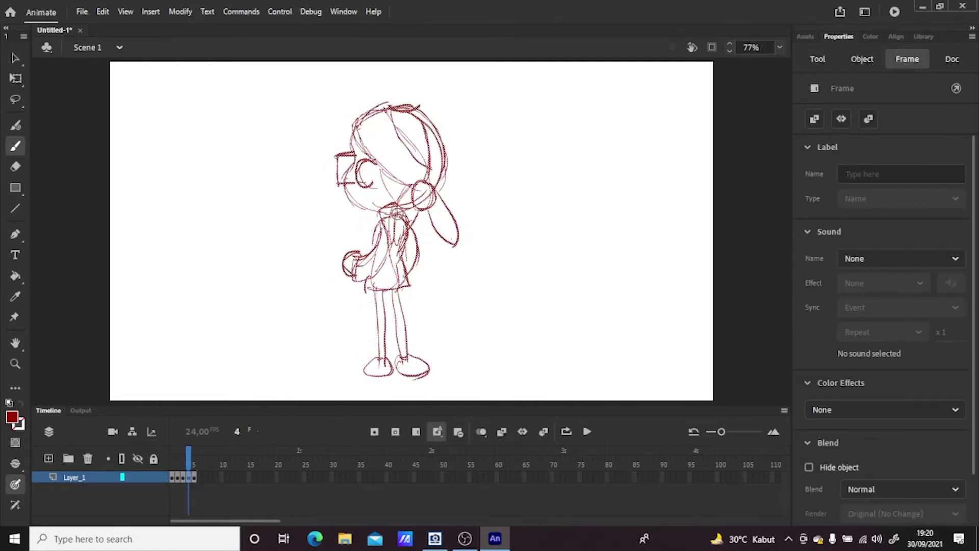
click(16, 78)
drag(460, 240, 466, 236)
key(.)
drag(193, 463, 176, 463)
click(189, 478)
click(523, 206)
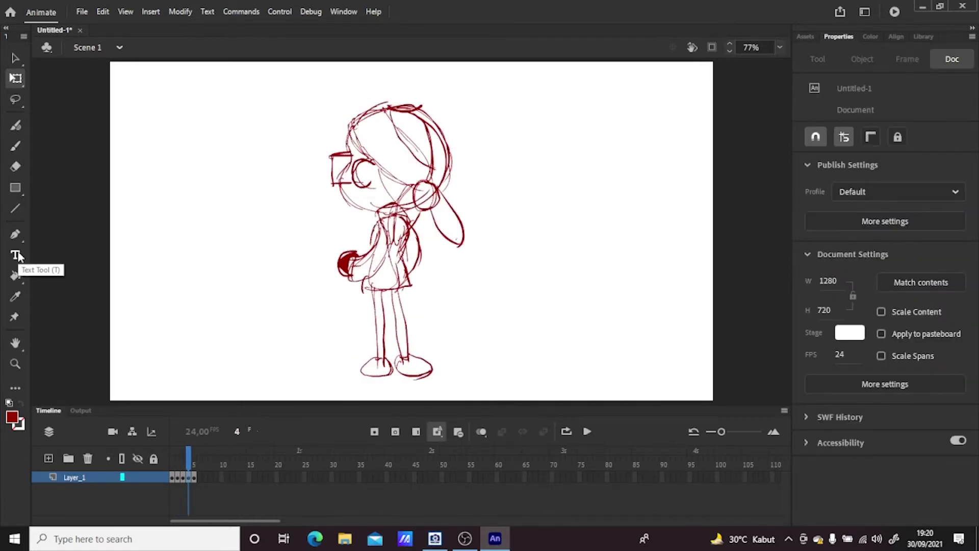
Copy the frame 4 keyframe and paste it into frame 6
key(ctrl+a)
key(comma)
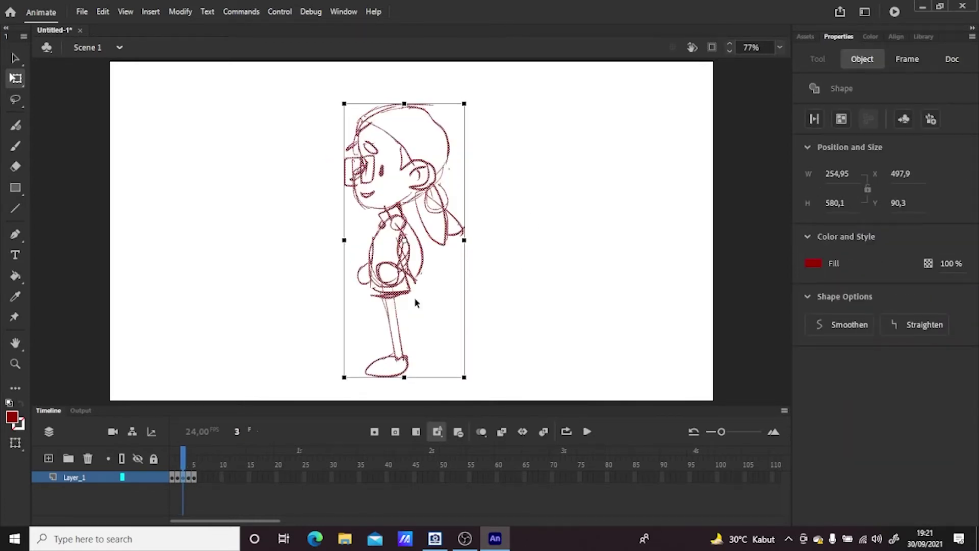
click(188, 477)
click(541, 231)
click(189, 479)
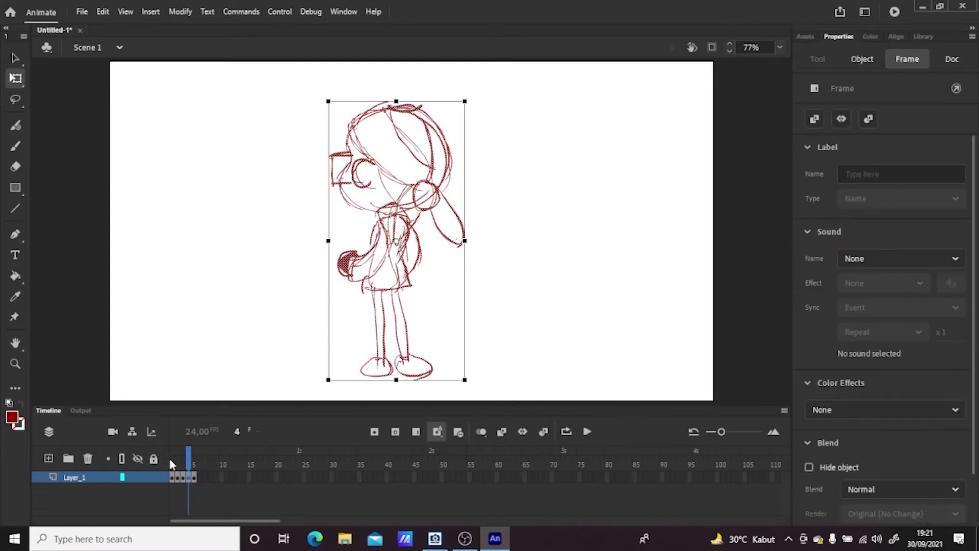
right_click(188, 479)
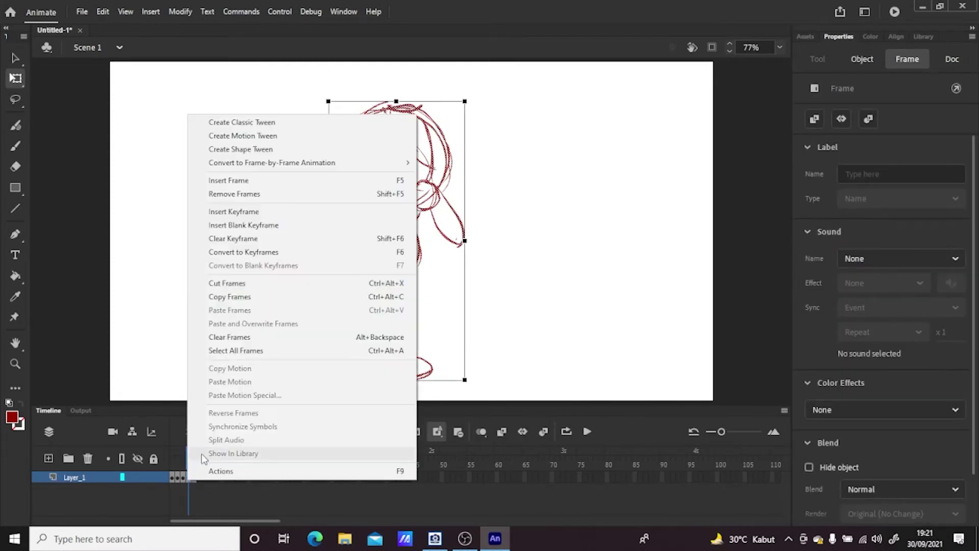
click(260, 297)
click(200, 478)
right_click(201, 478)
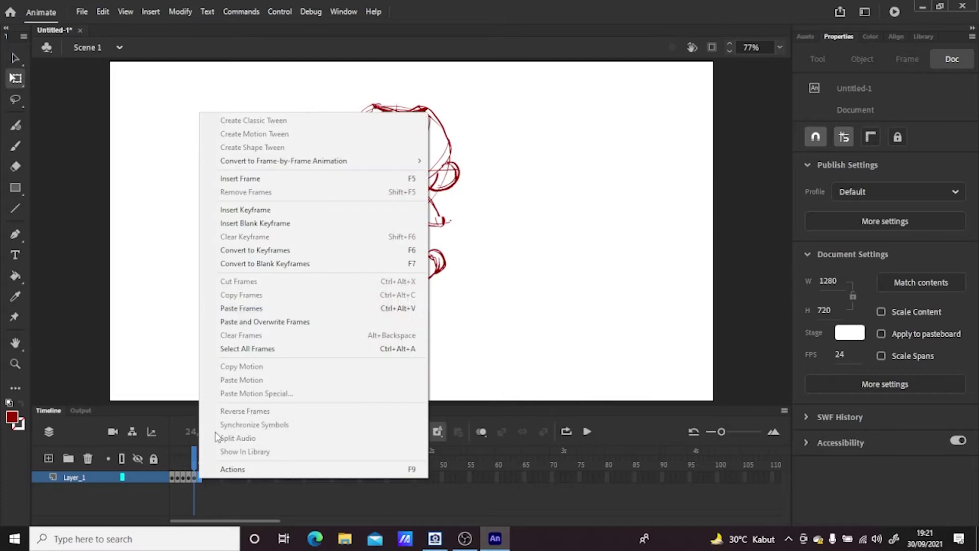
click(263, 309)
click(201, 466)
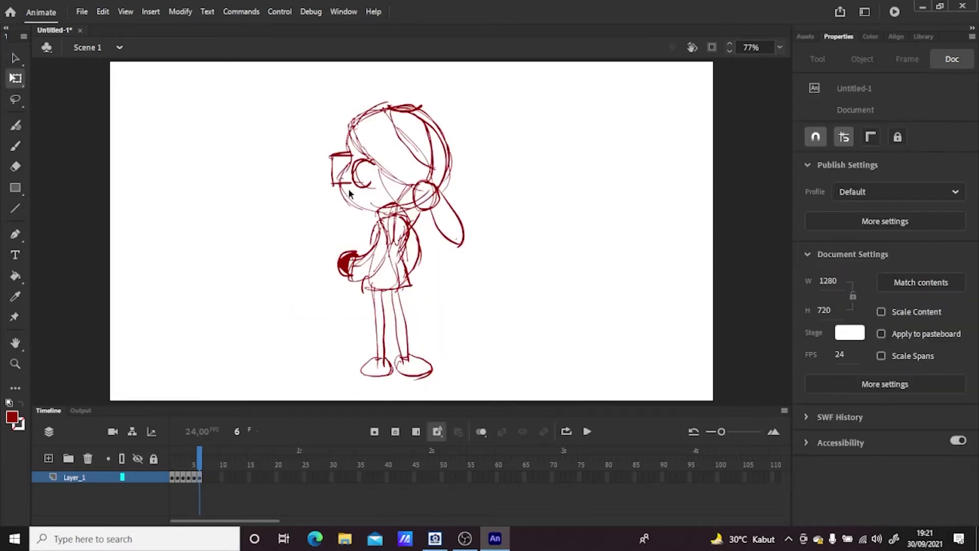
Mirror the frame 6 figure horizontally, turn on onion skinning and nudge the figure left to align with the back view
click(201, 477)
drag(327, 240, 464, 241)
click(481, 431)
key(Left)
key(Left)
key(Left)
key(Left)
key(Left)
key(Left)
key(Left)
key(Left)
key(Left)
key(Left)
key(Left)
key(Left)
key(Left)
key(Left)
key(Left)
key(Left)
key(Left)
key(Left)
key(Left)
key(Left)
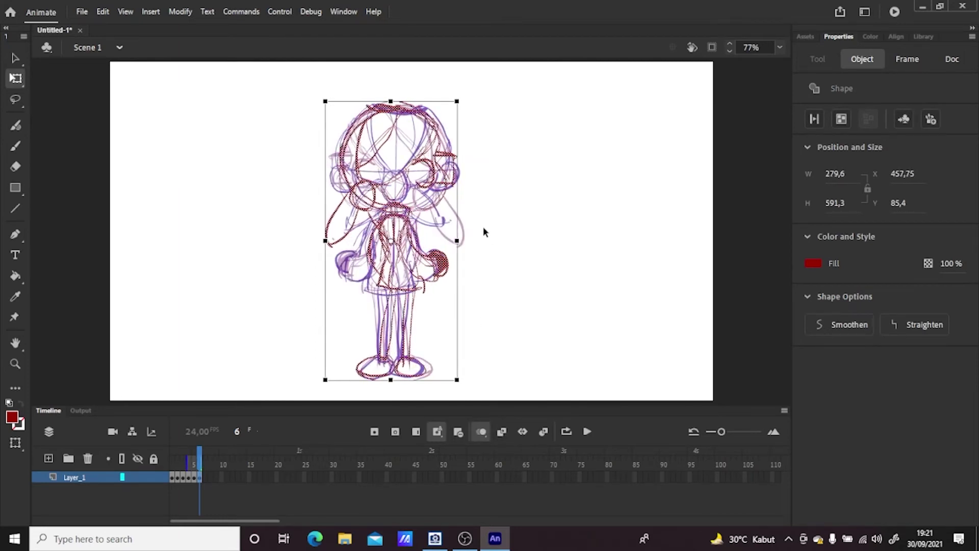
click(531, 234)
Turn off onion skinning, copy the side view on frame 3 and paste it into frame 7
click(189, 478)
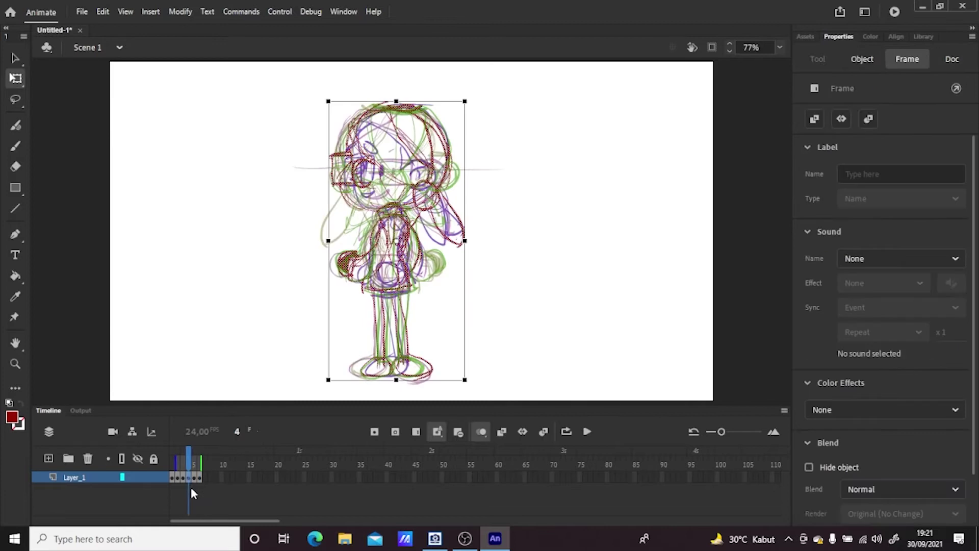
click(183, 478)
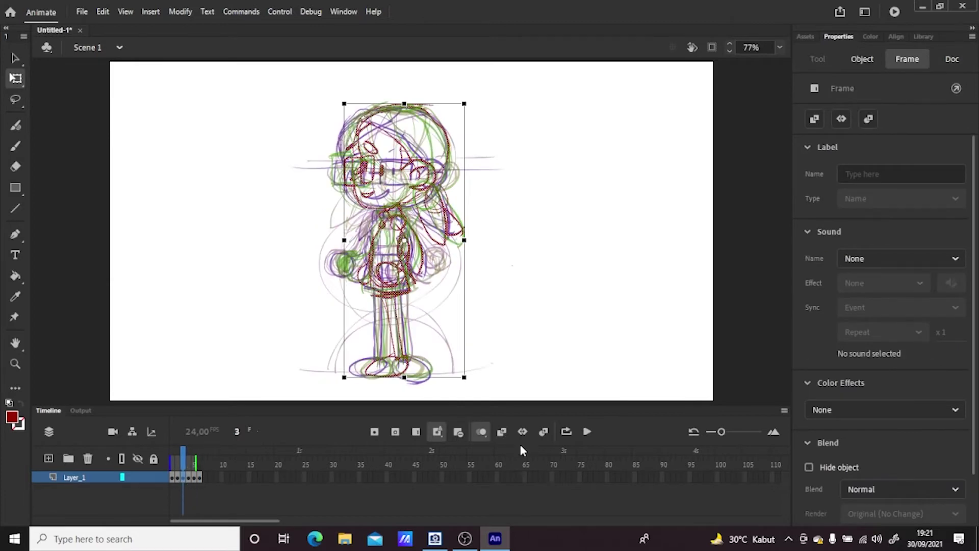
click(480, 432)
right_click(184, 479)
click(245, 293)
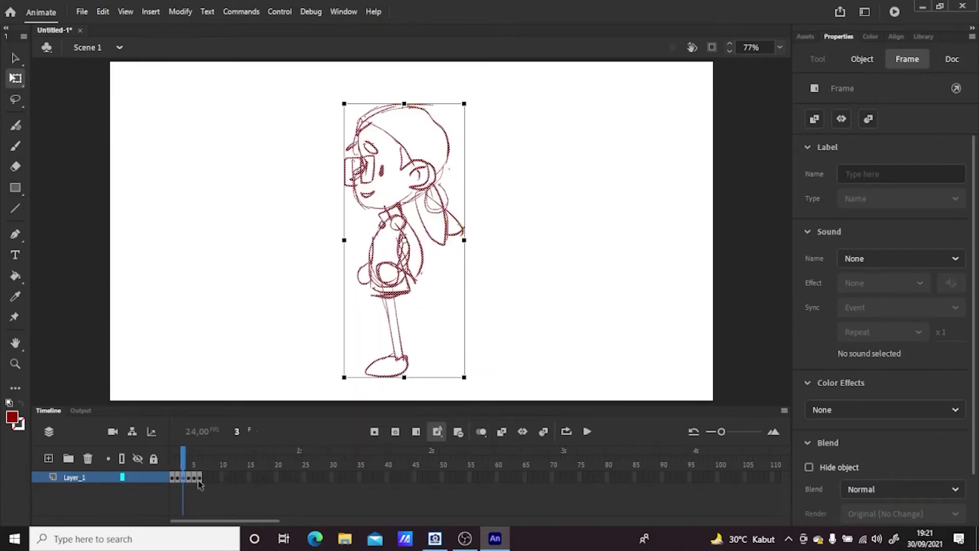
click(204, 477)
right_click(204, 477)
click(271, 306)
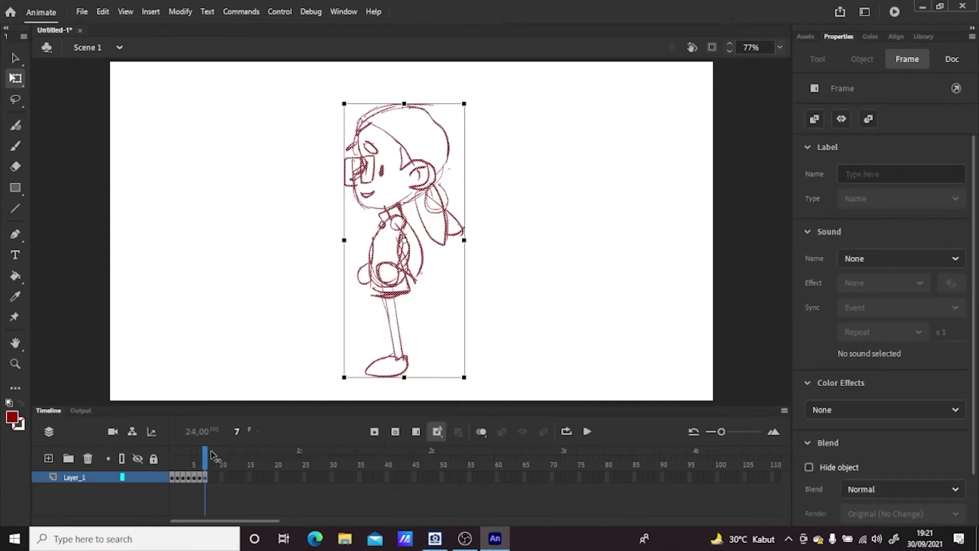
Mirror the frame 7 figure horizontally, turn on onion skinning and shift the figure left to match frame 6
drag(345, 240, 469, 239)
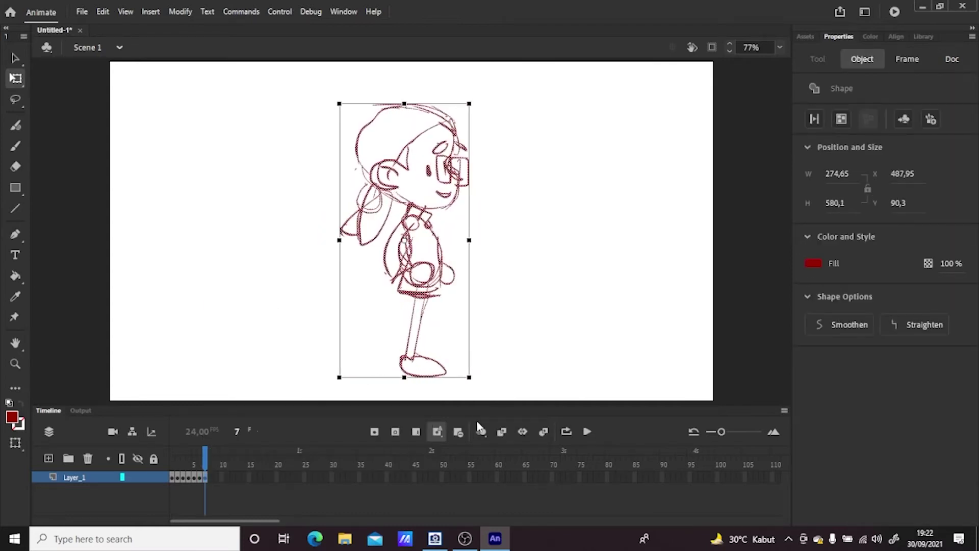
click(480, 431)
key(shift+Left)
key(shift+Left)
key(shift+Left)
key(shift+Left)
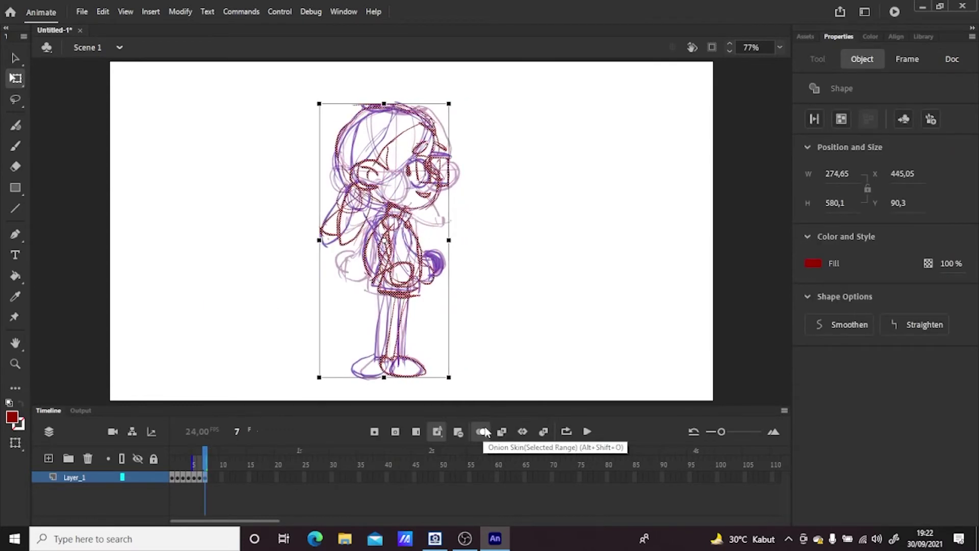
Copy the three-quarter view on frame 2 and paste it into frame 8
click(177, 478)
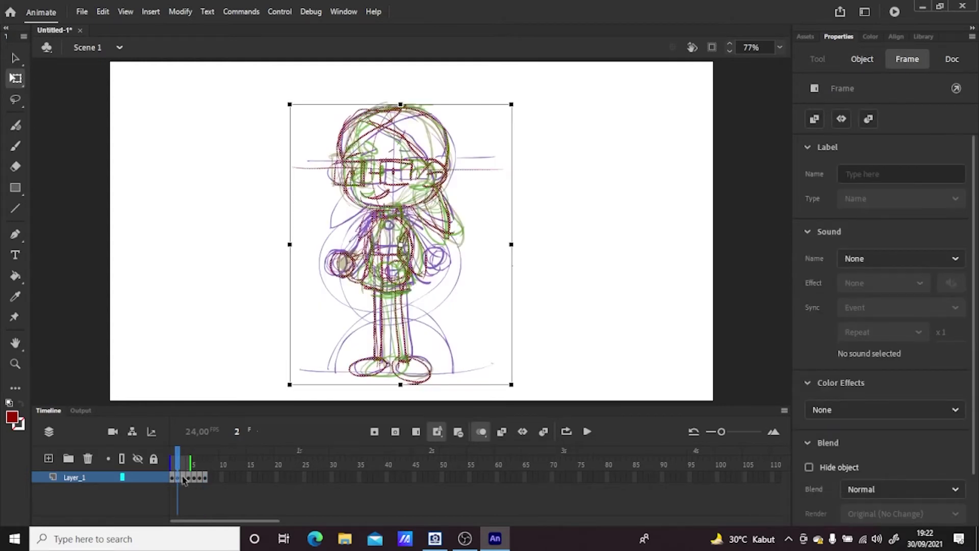
right_click(178, 478)
click(219, 280)
click(210, 477)
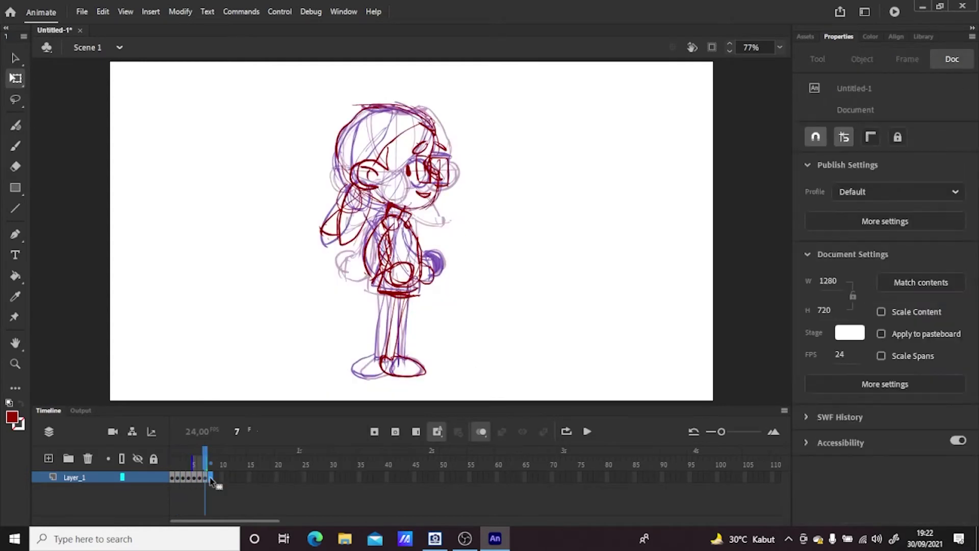
right_click(209, 478)
click(267, 307)
click(209, 451)
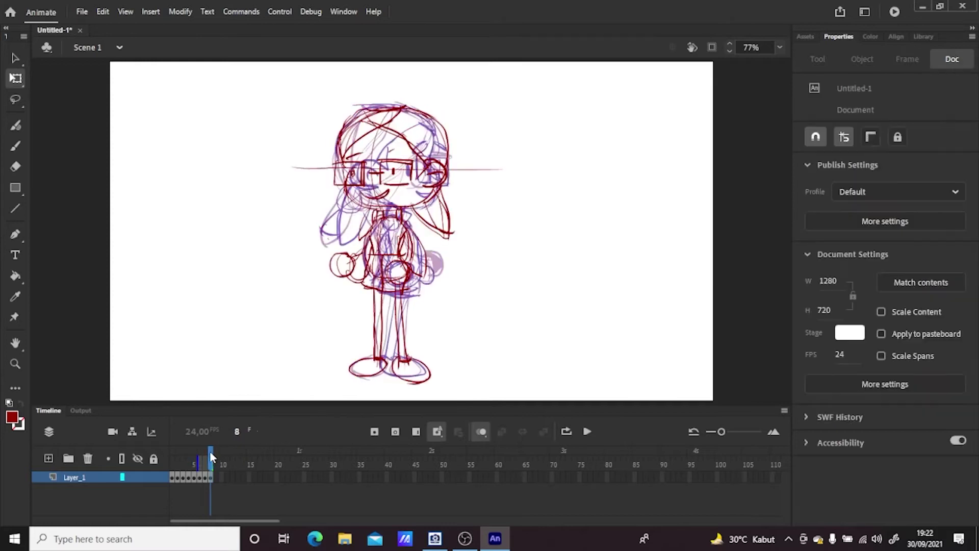
Mirror the frame 8 figure horizontally and nudge it left to line up with the onion-skinned side view
click(210, 478)
drag(293, 243, 506, 245)
key(Left)
key(Left)
key(Left)
key(Left)
key(Left)
key(Left)
key(Left)
key(Left)
key(Left)
key(Left)
key(Left)
key(Left)
key(Left)
key(Left)
key(Left)
key(Left)
key(Left)
key(Left)
key(Left)
key(Left)
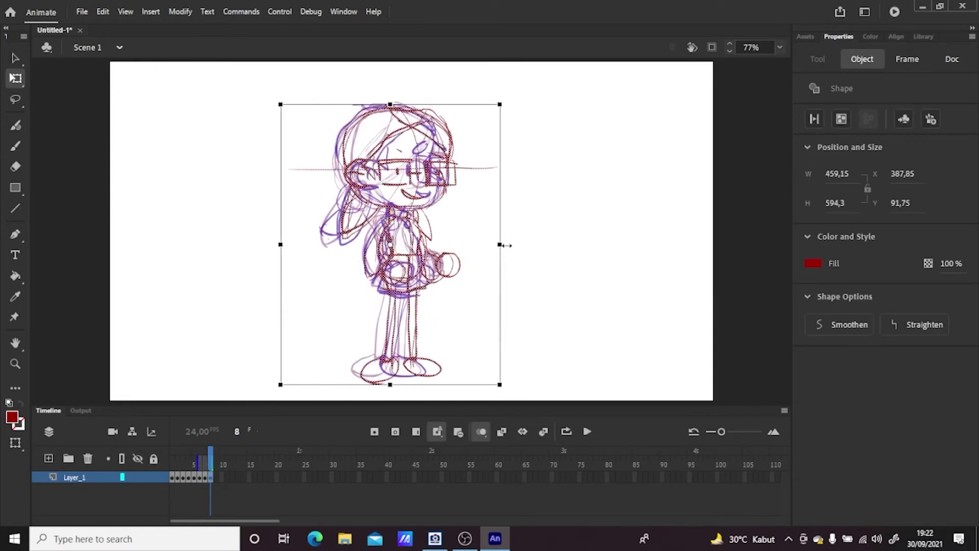
click(575, 280)
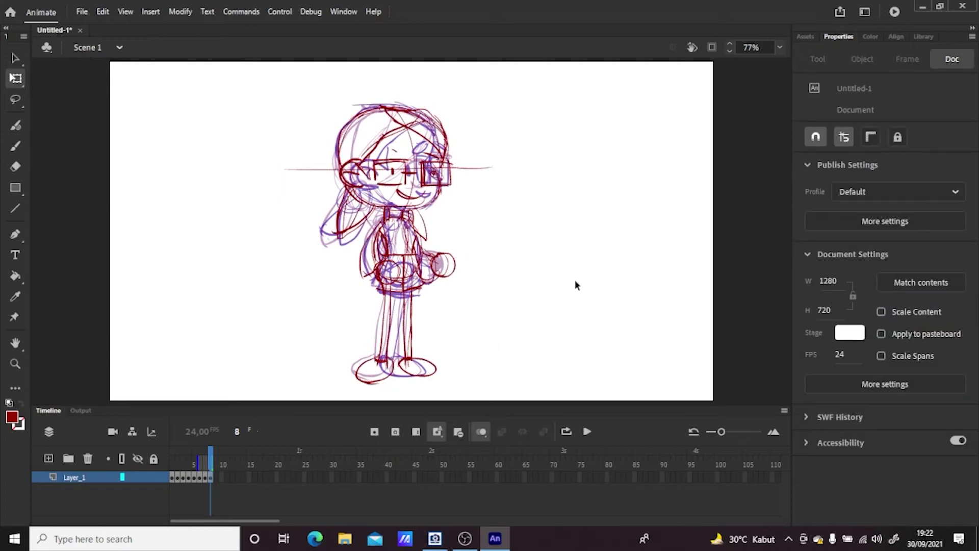
Extend each of the eight turnaround drawings on Layer_1 so it holds for three frames
click(172, 478)
key(F5)
key(F5)
click(189, 478)
mouse_move(192, 487)
mouse_down()
mouse_move(275, 484)
mouse_move(302, 468)
mouse_move(161, 469)
mouse_move(171, 462)
mouse_up()
Enable looping across all 24 frames and play back the turnaround, stopping at frame 9
click(568, 433)
drag(276, 451, 164, 453)
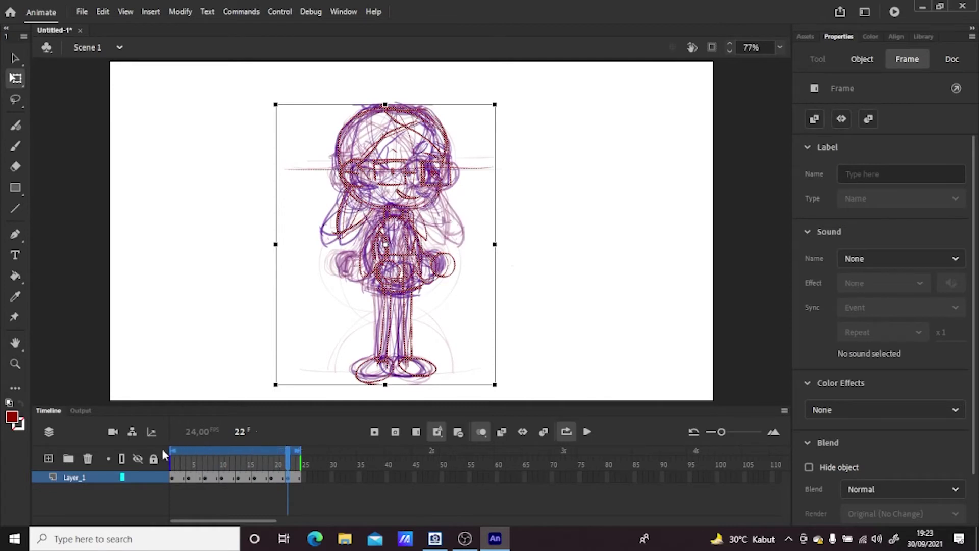
click(587, 433)
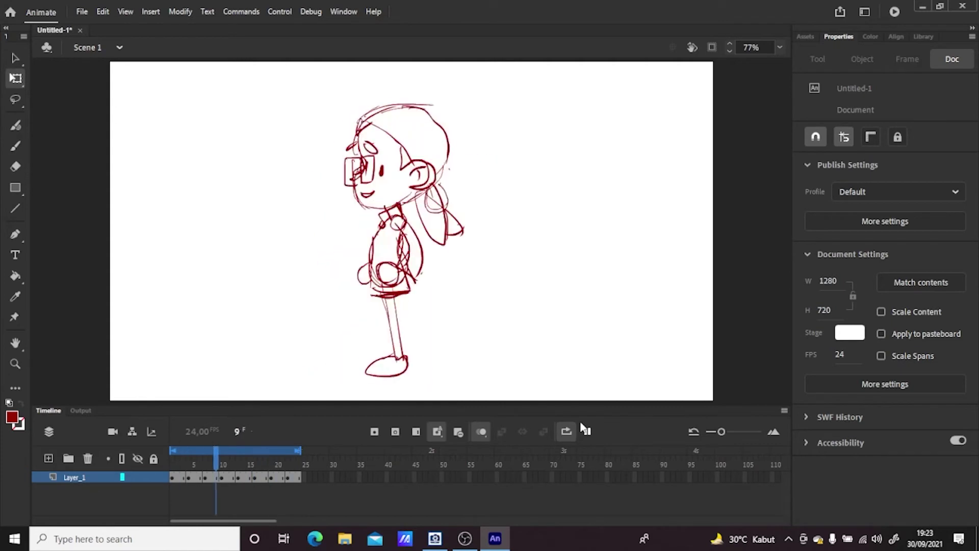
click(586, 431)
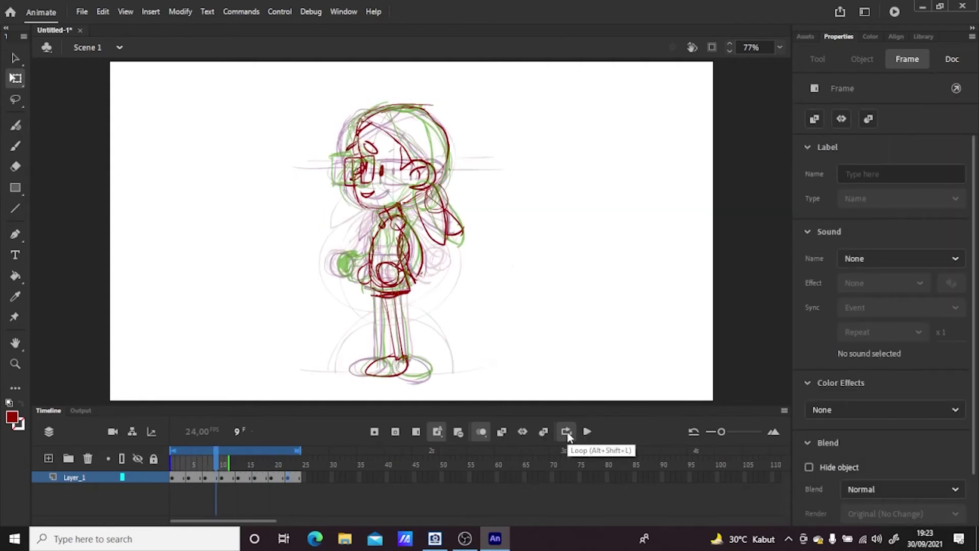
Rename Layer_1 to sketsa01 and add a new layer above it named sketsa02
double_click(75, 478)
text(sketsa01)
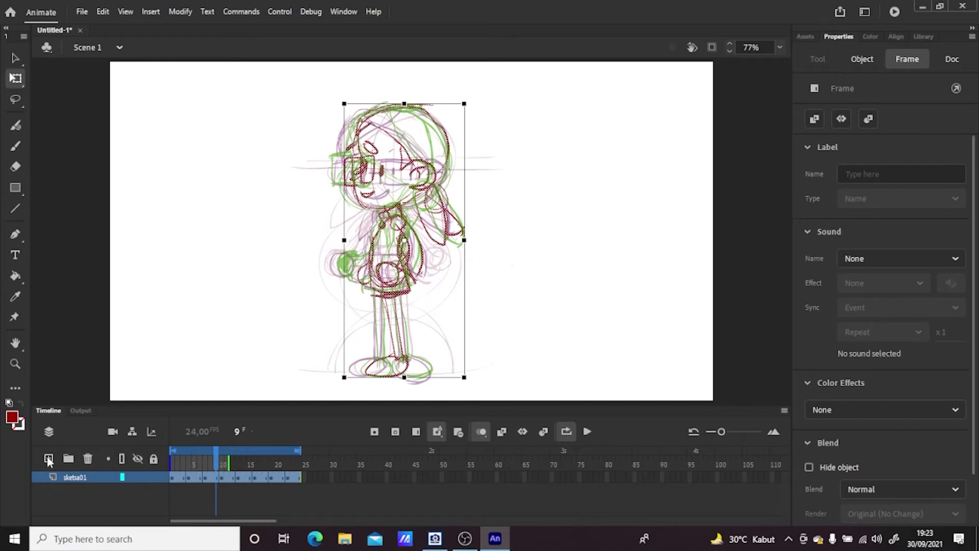
click(49, 458)
click(76, 478)
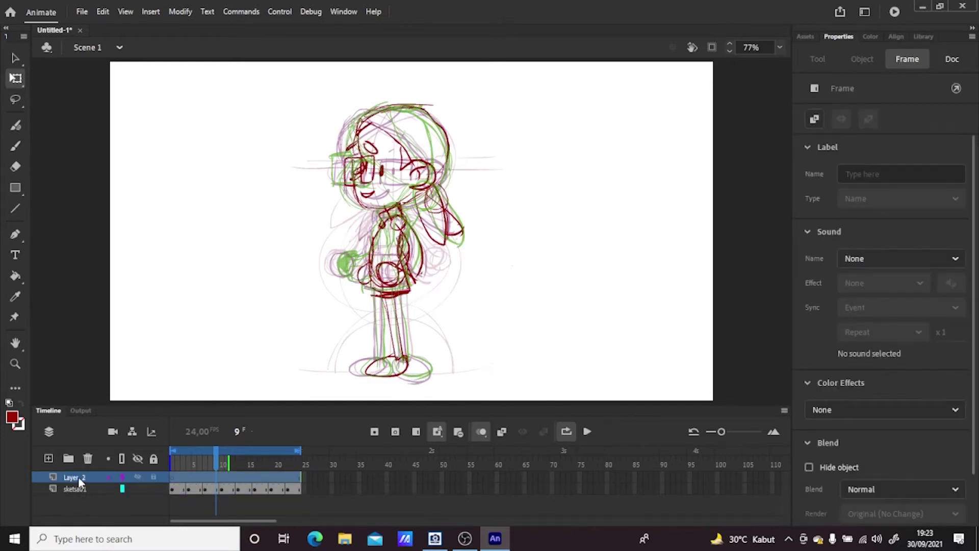
text(sketsa02)
On frame 1 of sketsa02, trace the front view's glasses, eyes, mouth and jaw with a blue Classic Brush
click(180, 486)
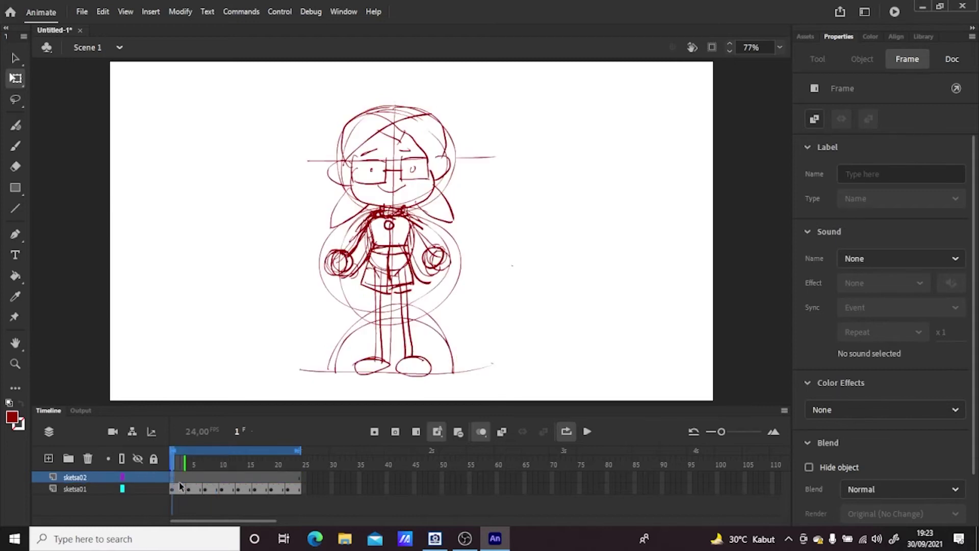
click(13, 421)
click(131, 306)
click(15, 146)
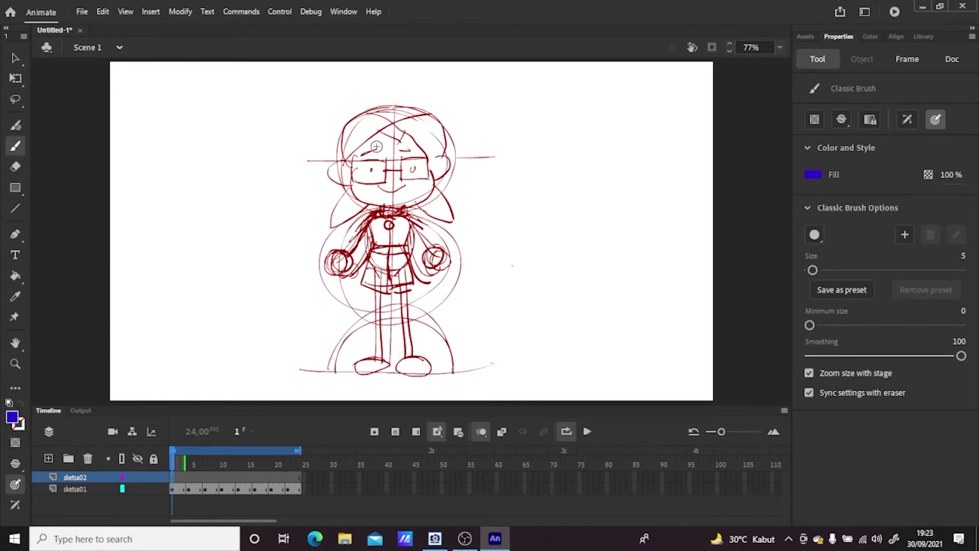
mouse_move(401, 160)
mouse_down()
mouse_move(425, 160)
mouse_move(427, 182)
mouse_move(369, 161)
mouse_move(384, 162)
mouse_move(385, 183)
mouse_up()
mouse_move(355, 163)
mouse_down()
mouse_move(385, 184)
mouse_move(400, 172)
mouse_move(391, 194)
mouse_move(404, 188)
mouse_up()
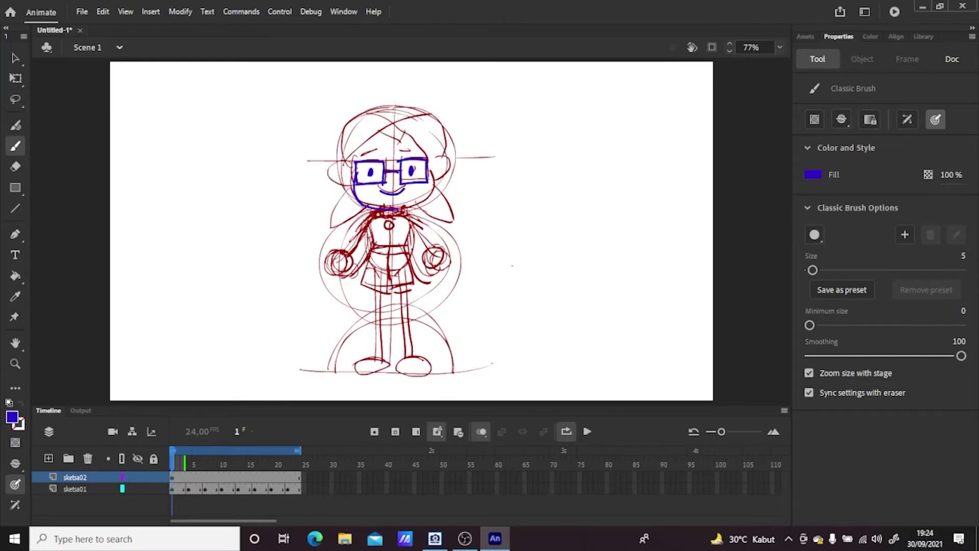
Trace the front view's ears, hairline, eyebrows and outer hair outline in blue
drag(353, 164, 351, 188)
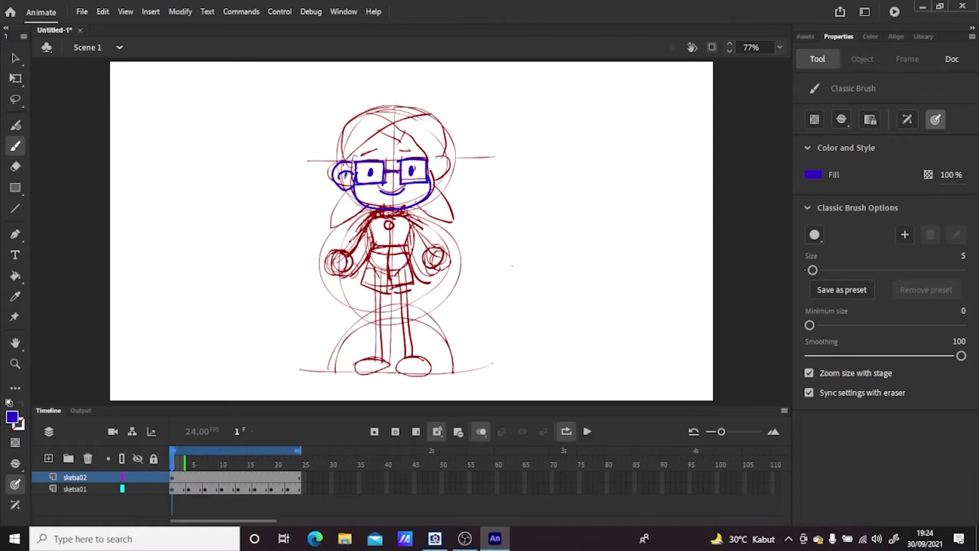
drag(434, 161, 432, 182)
drag(358, 158, 414, 109)
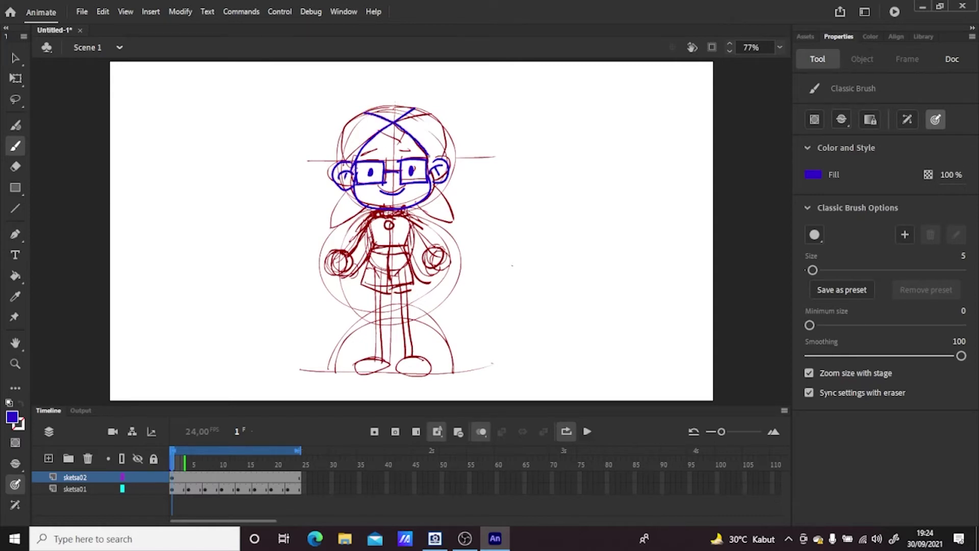
drag(363, 152, 374, 149)
mouse_move(403, 149)
mouse_down()
mouse_move(415, 153)
mouse_move(393, 141)
mouse_move(405, 132)
mouse_up()
mouse_move(341, 137)
mouse_down()
mouse_move(379, 107)
mouse_move(412, 108)
mouse_up()
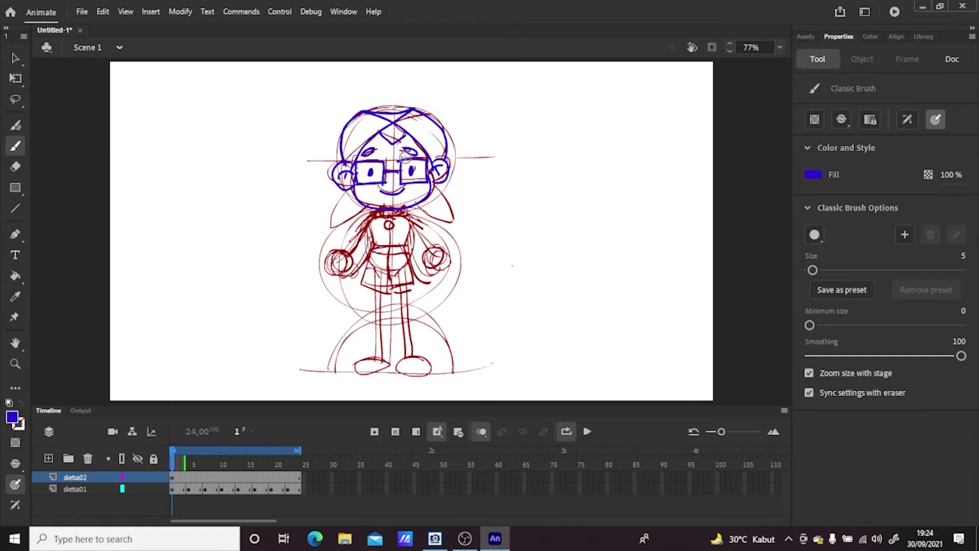
Trace the front view's collar, arms, hands, torso and skirt in blue
mouse_move(408, 210)
mouse_down()
mouse_move(370, 221)
mouse_move(373, 254)
mouse_move(413, 223)
mouse_move(360, 244)
mouse_move(344, 268)
mouse_up()
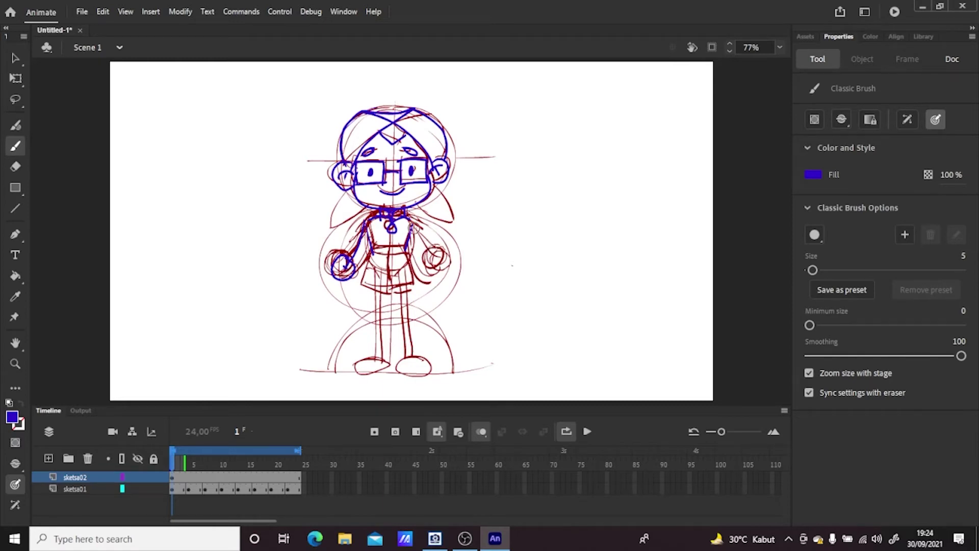
drag(410, 217, 423, 255)
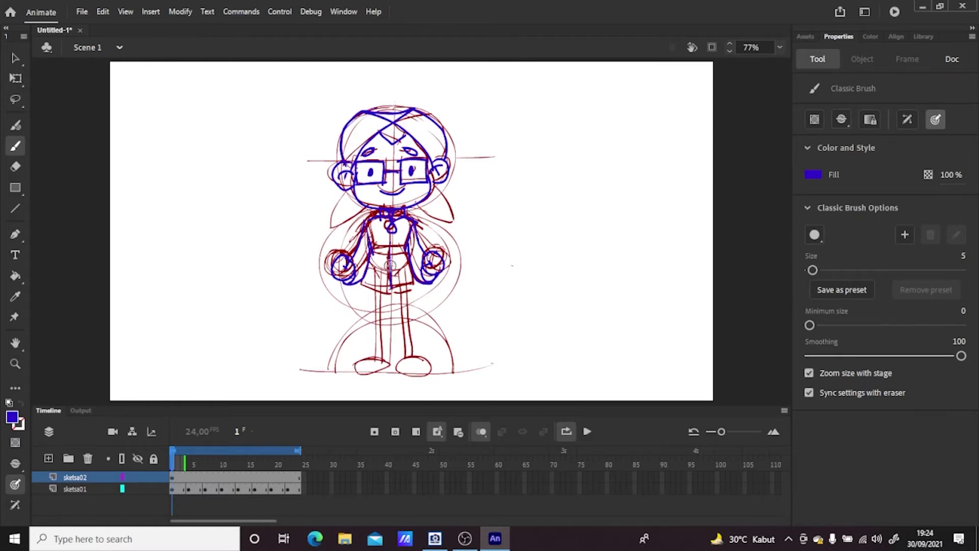
mouse_move(371, 250)
mouse_down()
mouse_move(365, 287)
mouse_move(391, 283)
mouse_move(393, 293)
mouse_move(398, 255)
mouse_up()
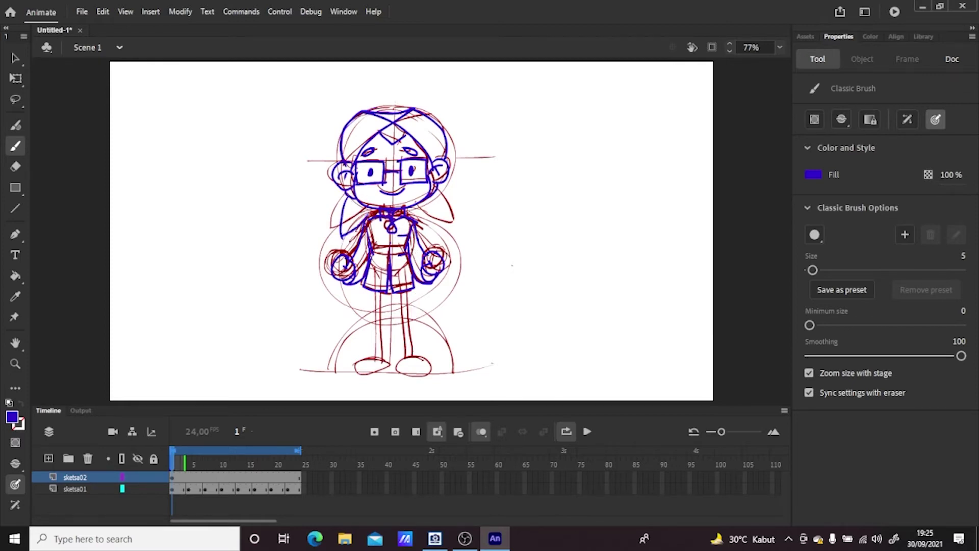
Finish the front view by tracing the remaining pigtail, both legs and the shoes
mouse_move(416, 206)
mouse_down()
mouse_move(442, 234)
mouse_move(438, 214)
mouse_move(443, 234)
mouse_up()
drag(378, 295, 383, 365)
mouse_move(398, 289)
mouse_down()
mouse_move(408, 363)
mouse_move(383, 355)
mouse_move(388, 365)
mouse_up()
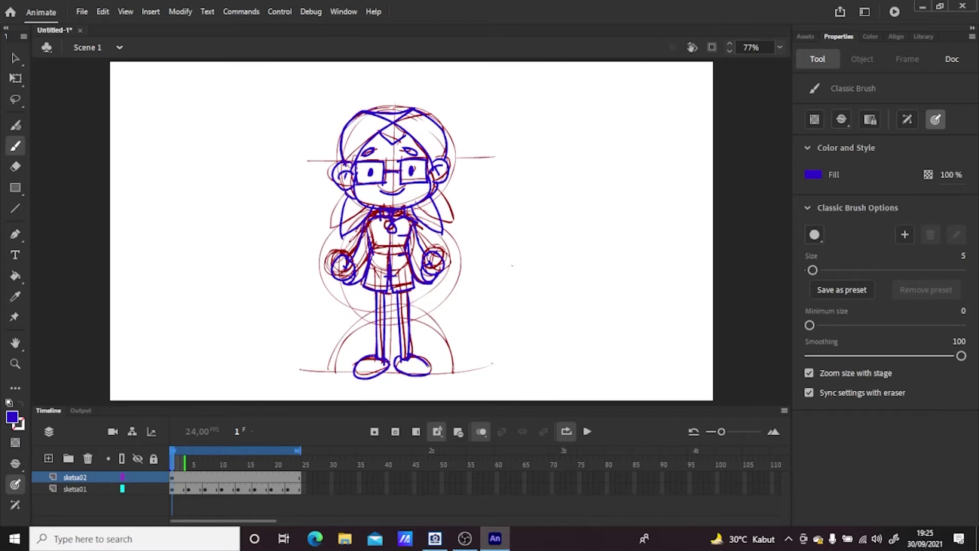
Turn off onion skinning and insert a blank keyframe at frame 4 of sketsa02
click(188, 478)
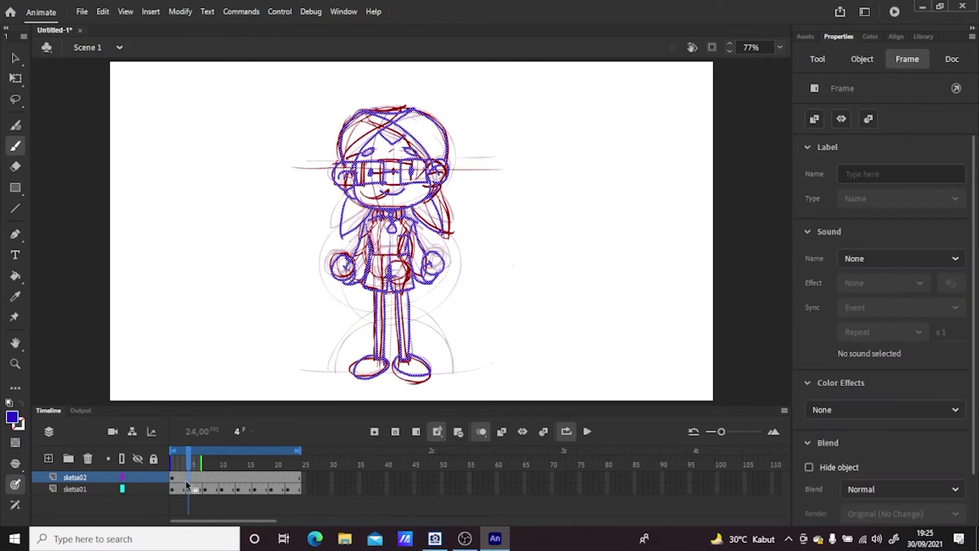
click(482, 433)
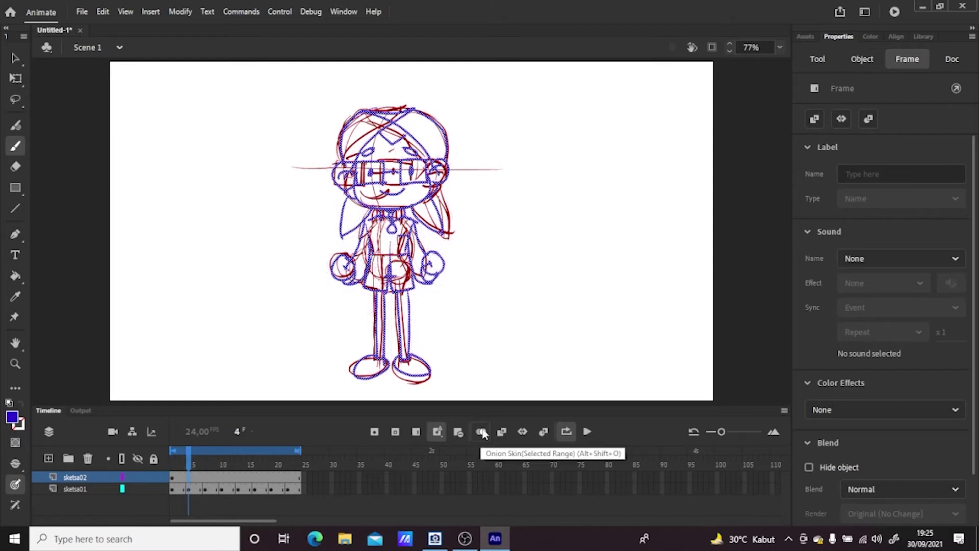
right_click(189, 481)
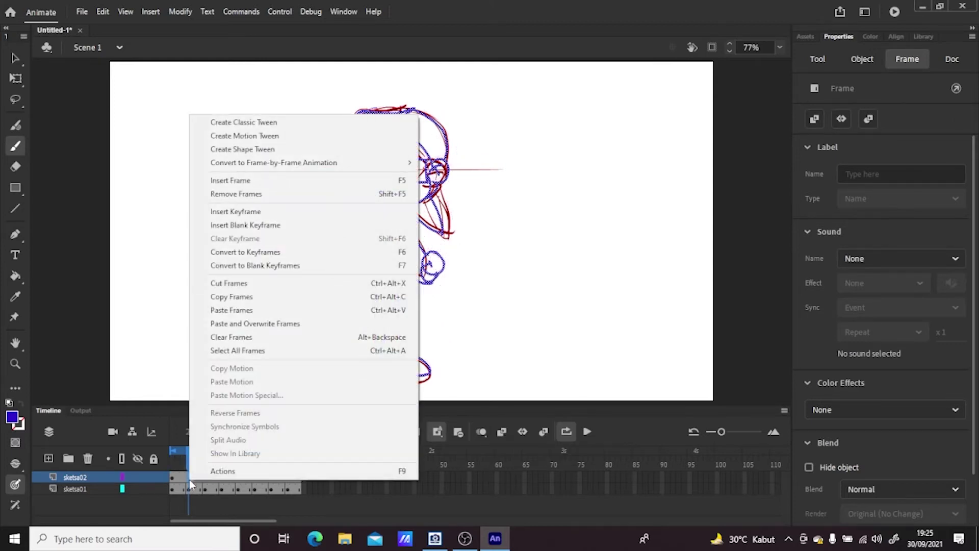
click(251, 225)
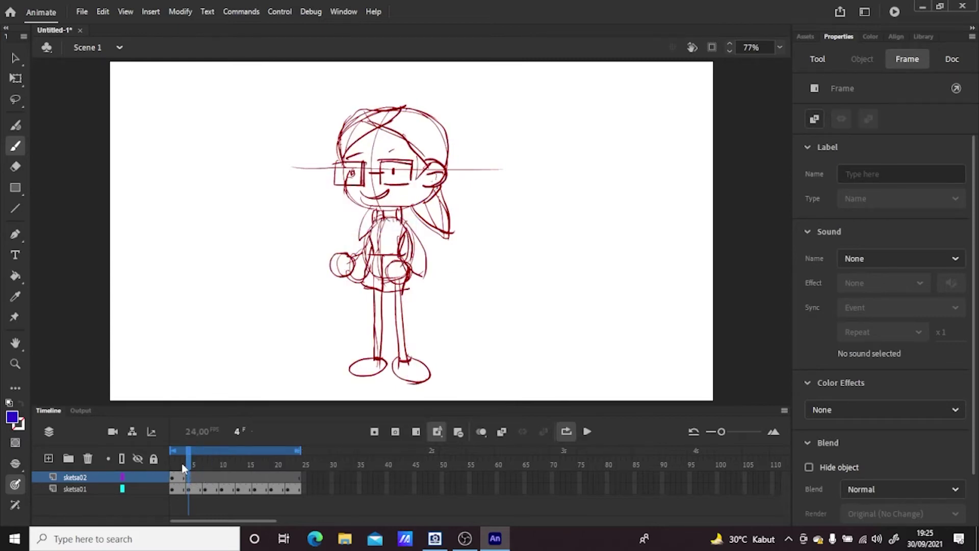
Trace the three-quarter view's glasses, eyebrows, face, ear, mouth and hairline in blue on frame 4
mouse_move(361, 175)
mouse_down()
mouse_move(379, 174)
mouse_move(376, 185)
mouse_move(412, 161)
mouse_move(408, 188)
mouse_move(377, 187)
mouse_move(334, 164)
mouse_move(365, 188)
mouse_up()
drag(340, 162, 339, 187)
drag(392, 149, 389, 156)
drag(359, 150, 358, 153)
mouse_move(345, 191)
mouse_down()
mouse_move(421, 199)
mouse_move(428, 189)
mouse_up()
drag(432, 162, 427, 177)
drag(430, 172, 433, 182)
drag(360, 194, 382, 196)
mouse_move(360, 133)
mouse_down()
mouse_move(400, 107)
mouse_move(423, 174)
mouse_up()
Trace the three-quarter view's hair outline, torso, arms, skirt, legs, shoes and pigtails on frame 4
mouse_move(365, 109)
mouse_down()
mouse_move(342, 160)
mouse_move(414, 108)
mouse_move(446, 169)
mouse_move(381, 233)
mouse_move(407, 229)
mouse_move(369, 258)
mouse_move(374, 282)
mouse_move(407, 262)
mouse_move(334, 260)
mouse_move(402, 266)
mouse_move(410, 282)
mouse_up()
mouse_move(405, 230)
mouse_down()
mouse_move(405, 256)
mouse_move(360, 281)
mouse_move(399, 335)
mouse_move(401, 360)
mouse_up()
mouse_move(402, 292)
mouse_down()
mouse_move(374, 320)
mouse_move(373, 352)
mouse_up()
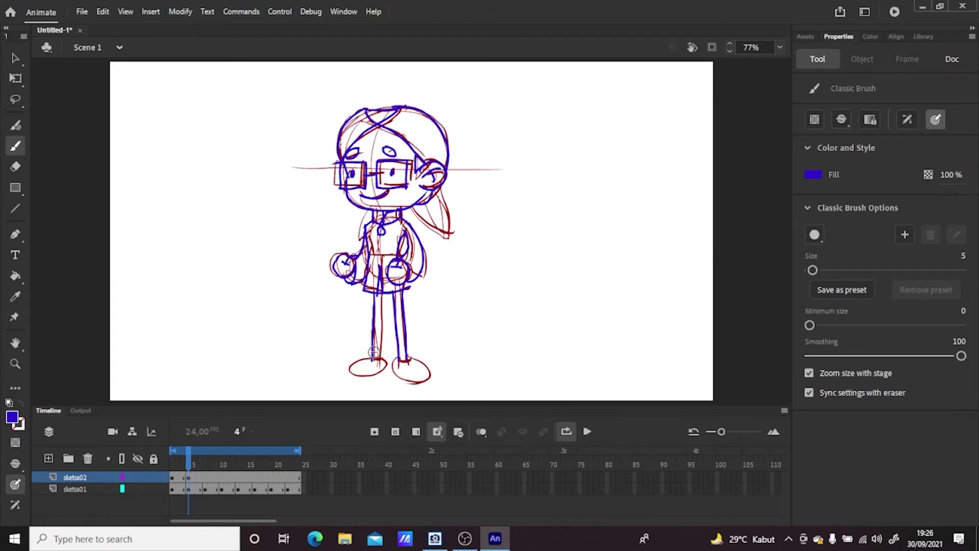
mouse_move(382, 290)
mouse_down()
mouse_move(406, 350)
mouse_move(396, 363)
mouse_move(420, 364)
mouse_up()
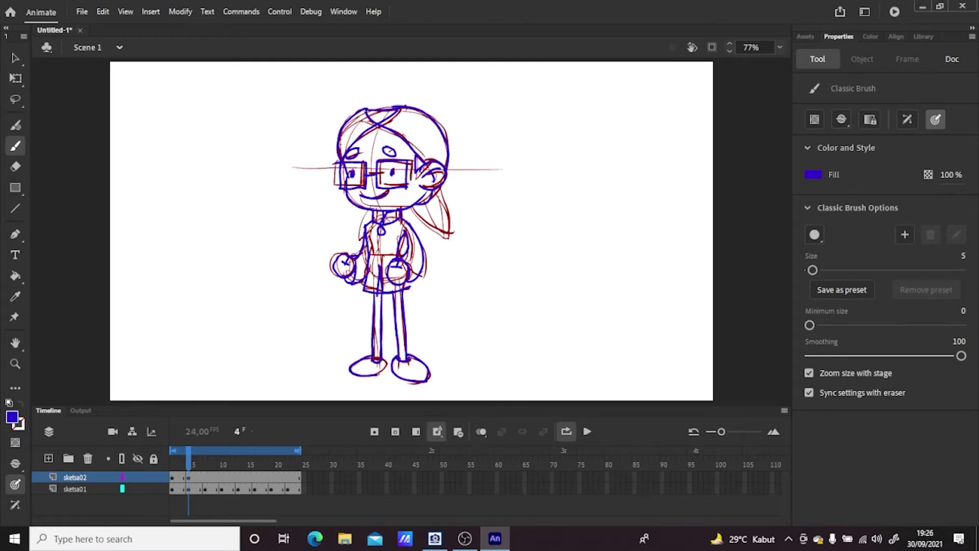
drag(414, 213, 449, 244)
drag(440, 197, 449, 239)
drag(369, 209, 355, 248)
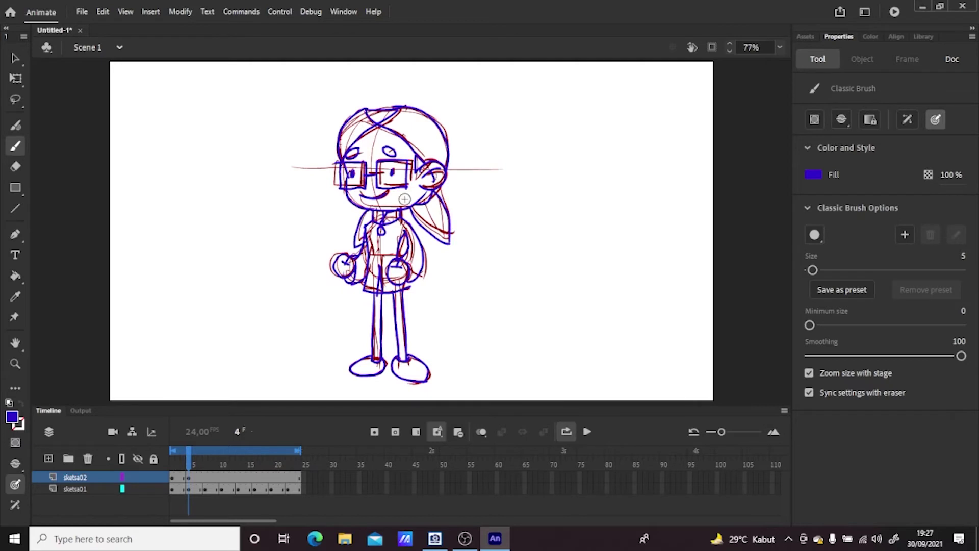
Insert a blank keyframe at frame 7 of sketsa02 for the side view
click(174, 479)
drag(189, 477, 206, 480)
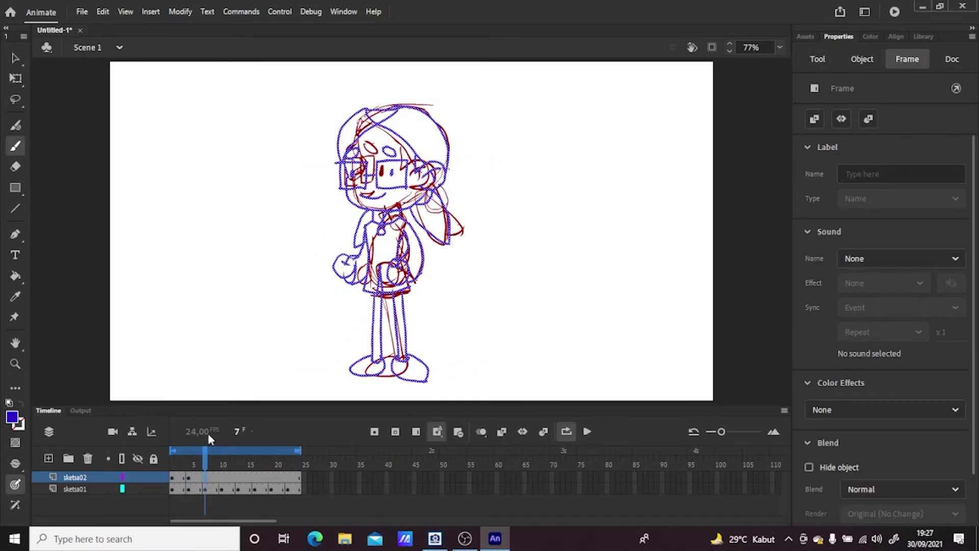
right_click(204, 479)
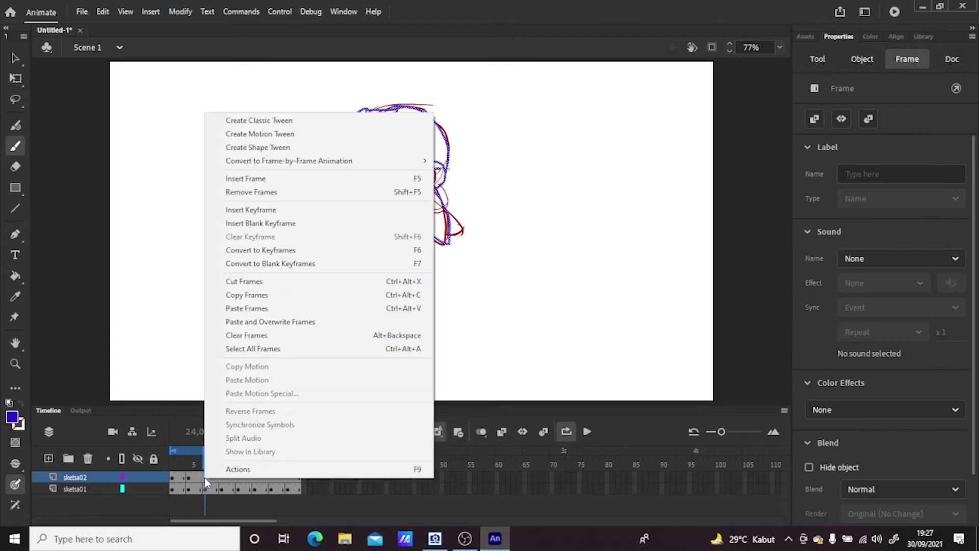
click(269, 223)
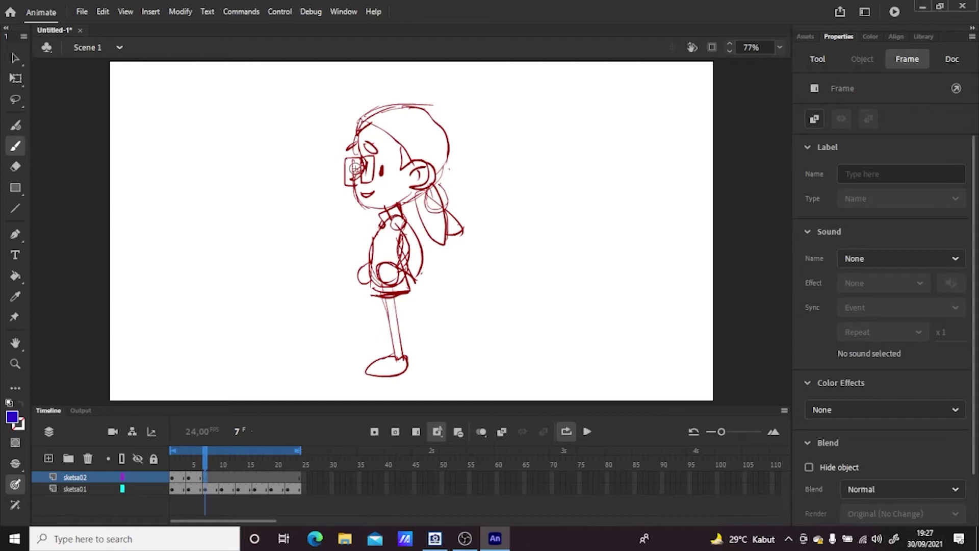
Trace the side view's face contour, ear, glasses, eye and eyebrows in blue on frame 7
mouse_move(363, 126)
mouse_down()
mouse_move(353, 182)
mouse_move(380, 205)
mouse_move(414, 193)
mouse_move(431, 170)
mouse_up()
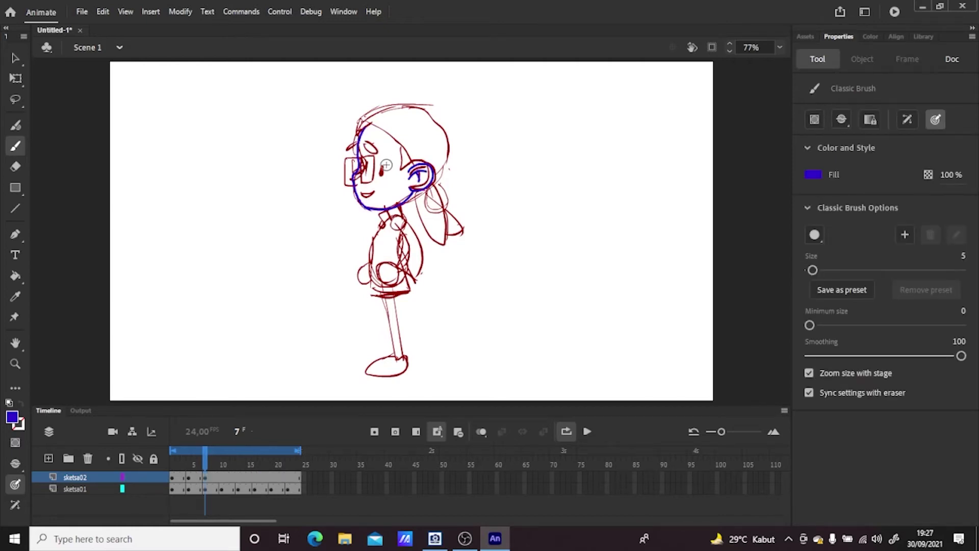
drag(362, 159, 361, 186)
mouse_move(361, 158)
mouse_down()
mouse_move(372, 157)
mouse_move(373, 182)
mouse_up()
drag(361, 184, 374, 183)
drag(371, 147, 377, 149)
mouse_move(358, 144)
mouse_down()
mouse_move(349, 149)
mouse_move(357, 146)
mouse_up()
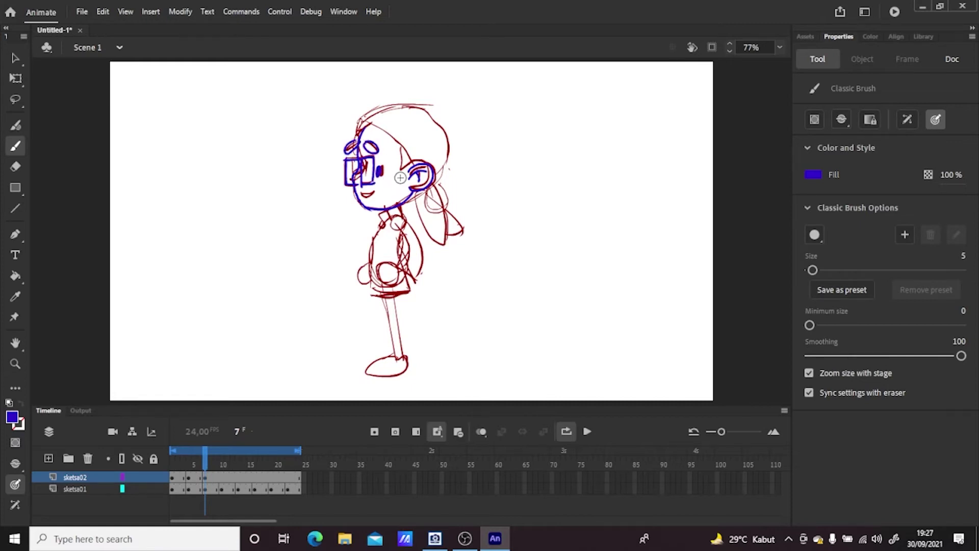
Compare with the frame 4 drawing, and trace the side view's hair outline, hairline and pigtail on frame 7
click(189, 476)
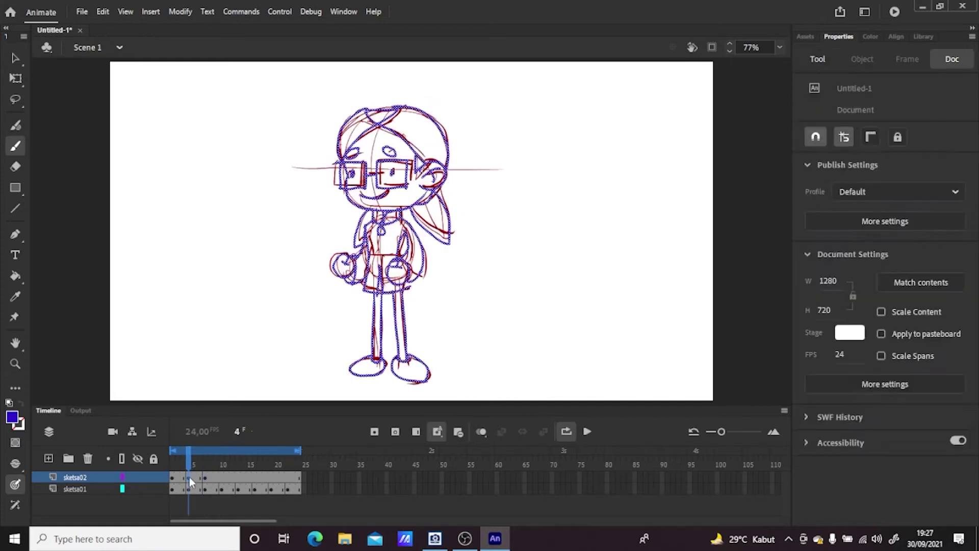
click(205, 477)
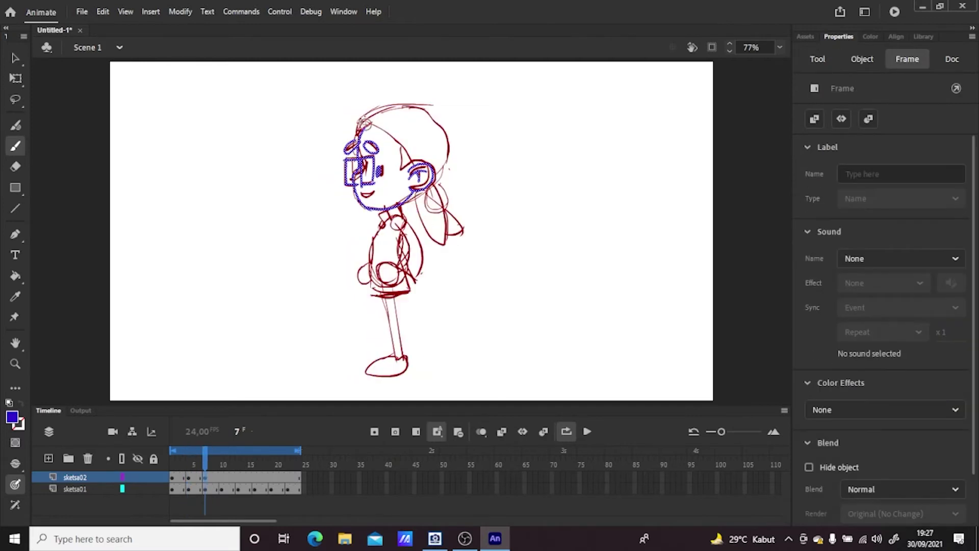
mouse_move(378, 117)
mouse_down()
mouse_move(425, 106)
mouse_move(395, 104)
mouse_move(435, 112)
mouse_move(435, 182)
mouse_up()
mouse_move(405, 104)
mouse_down()
mouse_move(430, 126)
mouse_move(447, 165)
mouse_up()
drag(363, 121, 372, 124)
mouse_move(431, 186)
mouse_down()
mouse_move(442, 180)
mouse_move(427, 229)
mouse_move(447, 244)
mouse_up()
drag(436, 187, 443, 241)
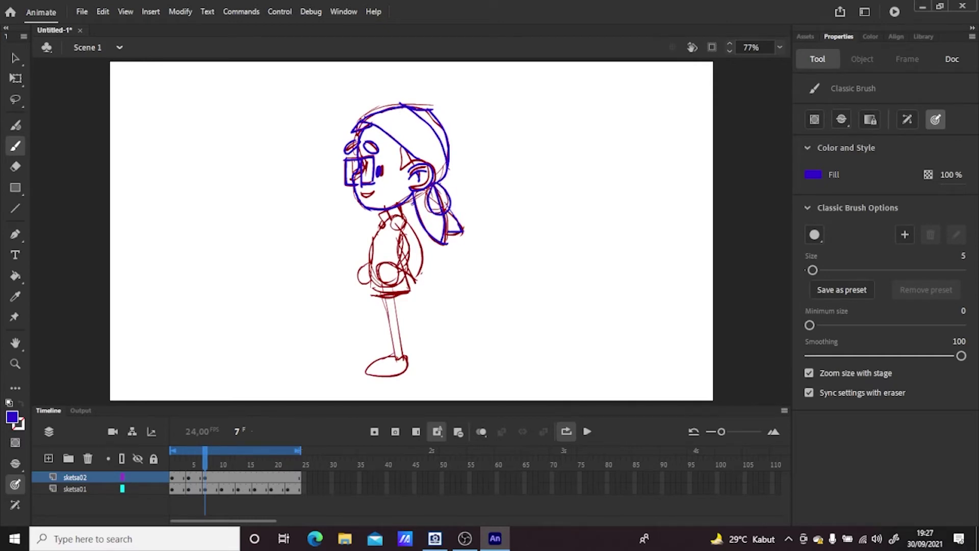
Trace the side view's neck, collar, torso, arms, skirt, leg and shoe on frame 7
mouse_move(406, 206)
mouse_down()
mouse_move(380, 220)
mouse_move(377, 236)
mouse_up()
mouse_move(387, 223)
mouse_down()
mouse_move(413, 217)
mouse_move(423, 279)
mouse_move(395, 235)
mouse_move(380, 282)
mouse_move(393, 275)
mouse_move(370, 278)
mouse_move(407, 294)
mouse_up()
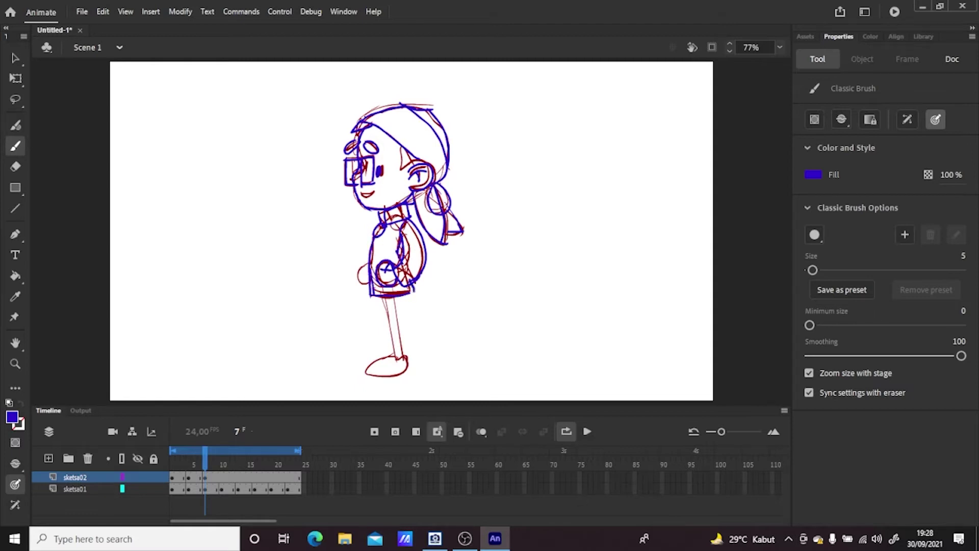
mouse_move(366, 264)
mouse_down()
mouse_move(360, 283)
mouse_move(369, 268)
mouse_move(393, 357)
mouse_up()
mouse_move(394, 295)
mouse_down()
mouse_move(413, 354)
mouse_move(396, 356)
mouse_move(410, 375)
mouse_up()
Insert a blank keyframe at frame 10 of sketsa02 for the three-quarter back view
click(223, 480)
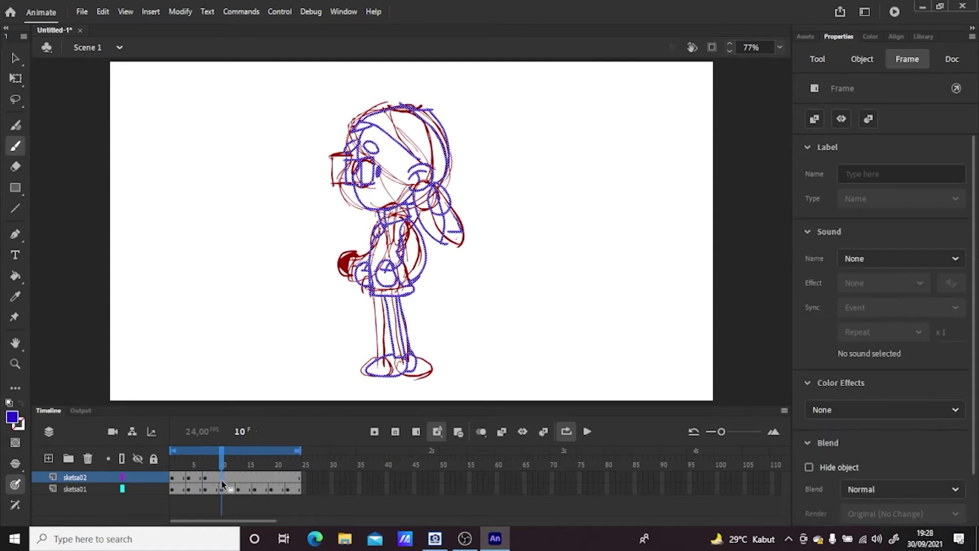
right_click(220, 476)
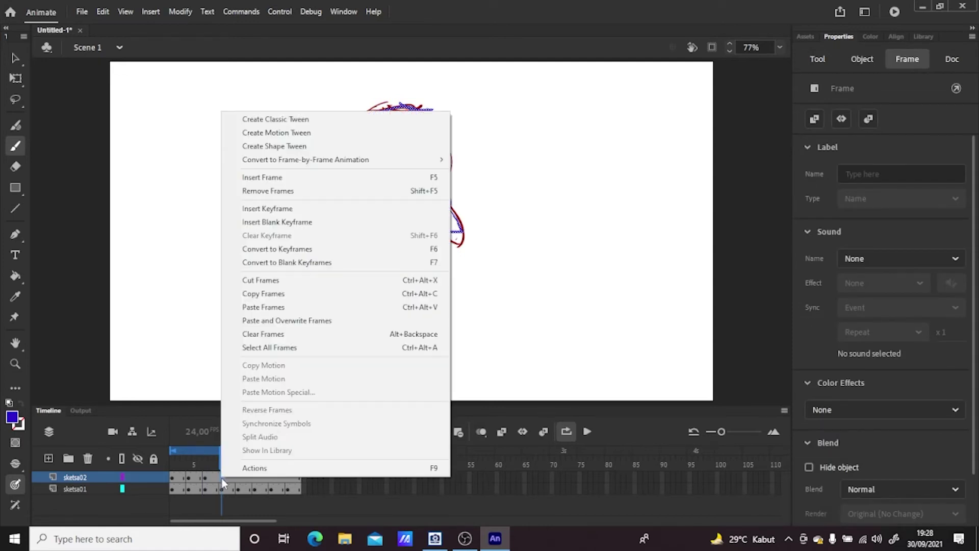
click(304, 221)
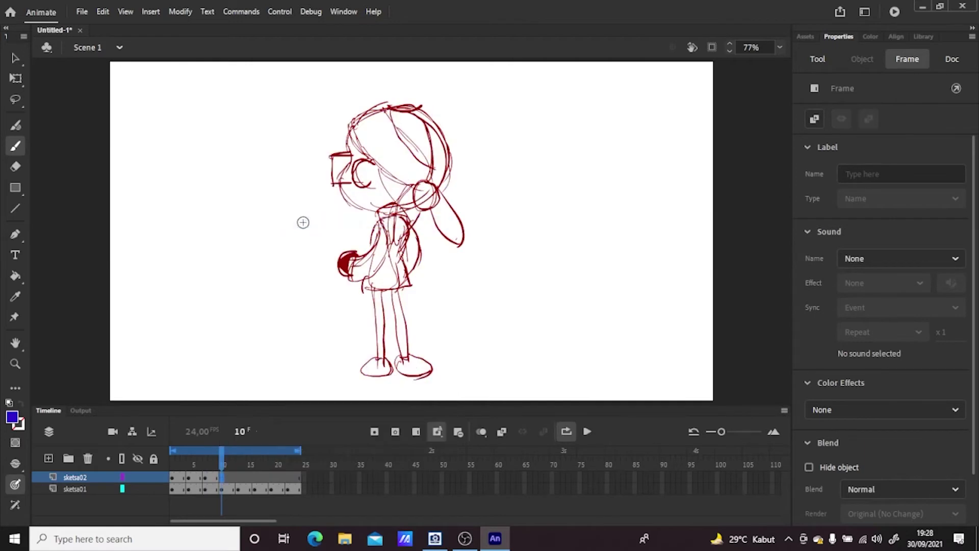
Trace the three-quarter back view's face contour, glasses edge, ear, hair outline, hair partings and pigtails in blue on frame 10
mouse_move(355, 127)
mouse_down()
mouse_move(343, 176)
mouse_move(385, 213)
mouse_up()
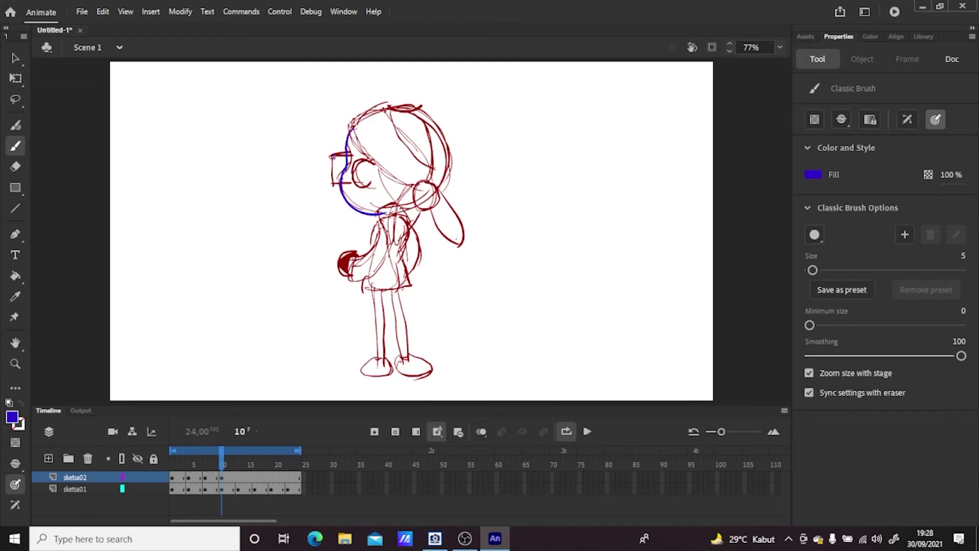
mouse_move(341, 143)
mouse_down()
mouse_move(410, 186)
mouse_move(364, 189)
mouse_move(404, 200)
mouse_move(390, 104)
mouse_move(427, 109)
mouse_move(448, 153)
mouse_move(444, 179)
mouse_up()
mouse_move(391, 109)
mouse_down()
mouse_move(399, 135)
mouse_move(432, 178)
mouse_up()
drag(432, 125, 438, 215)
mouse_move(423, 176)
mouse_down()
mouse_move(434, 188)
mouse_move(423, 184)
mouse_move(398, 244)
mouse_move(436, 196)
mouse_move(460, 245)
mouse_up()
Trace the three-quarter back view's near pigtail, neck, torso, both arms and skirt on frame 10
mouse_move(408, 203)
mouse_down()
mouse_move(377, 219)
mouse_move(371, 254)
mouse_up()
mouse_move(386, 220)
mouse_down()
mouse_move(352, 258)
mouse_move(348, 283)
mouse_up()
drag(347, 284, 380, 276)
drag(394, 234, 410, 287)
drag(410, 221, 412, 270)
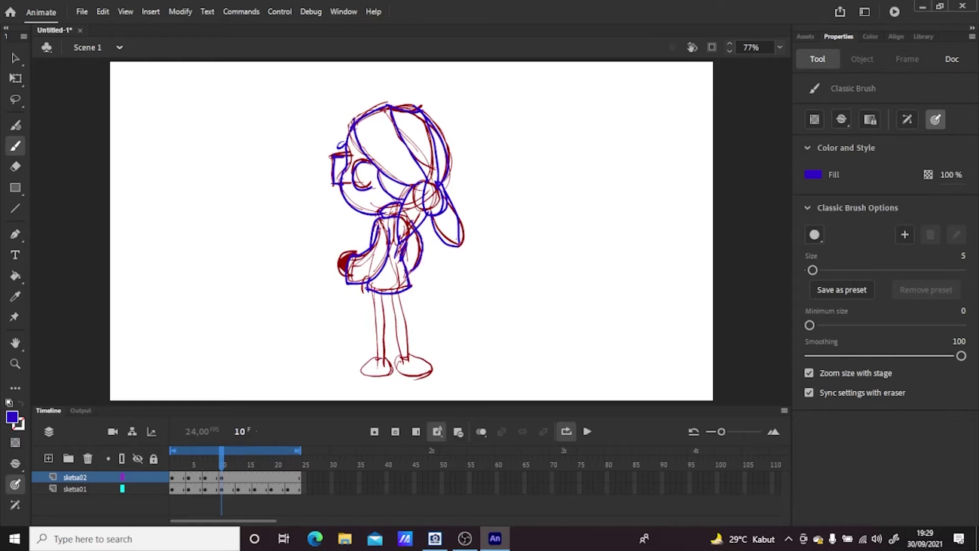
Trace the hand, legs and shoes of the three-quarter back view on frame 10, checking against the frame 4 drawing
mouse_move(357, 253)
mouse_down()
mouse_move(351, 276)
mouse_move(378, 352)
mouse_up()
drag(386, 294, 385, 341)
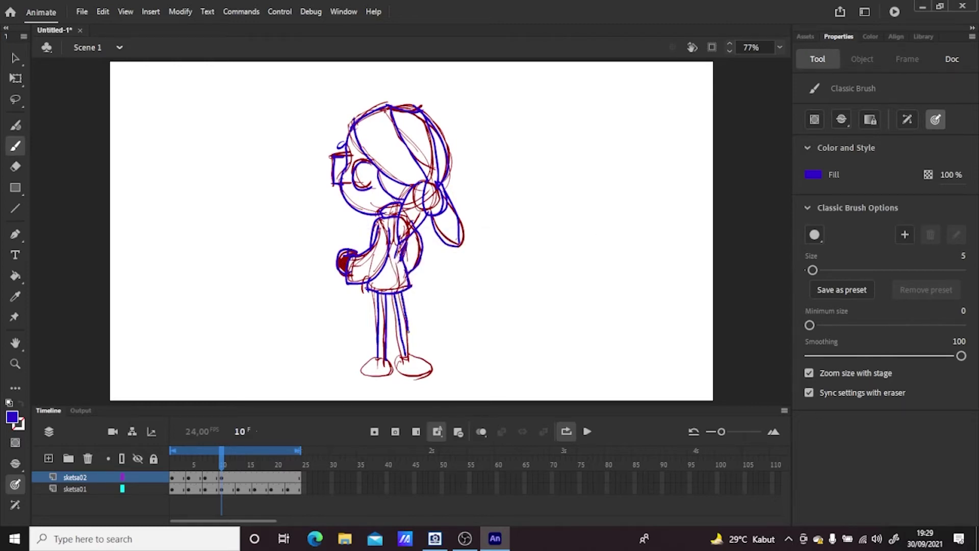
click(192, 479)
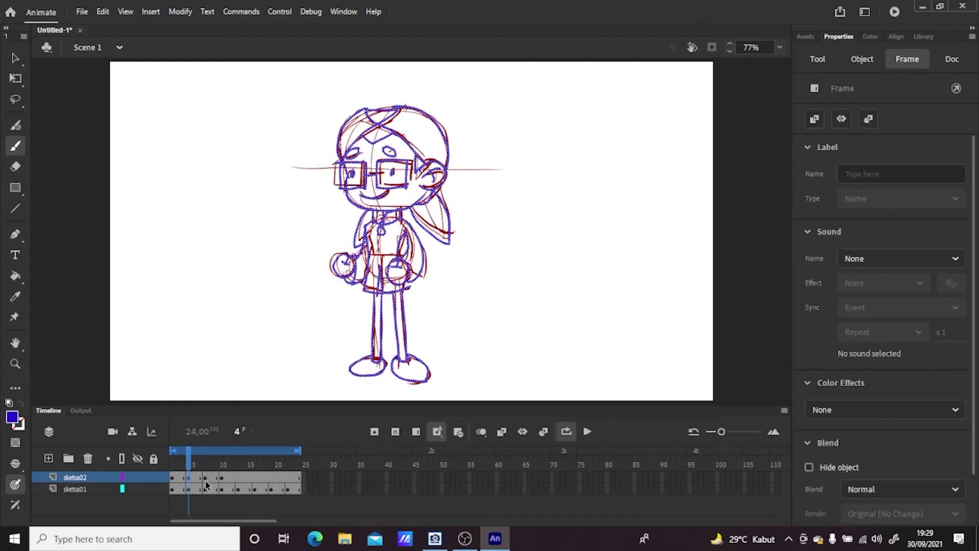
click(223, 478)
mouse_move(411, 358)
mouse_down()
mouse_move(419, 373)
mouse_move(409, 356)
mouse_up()
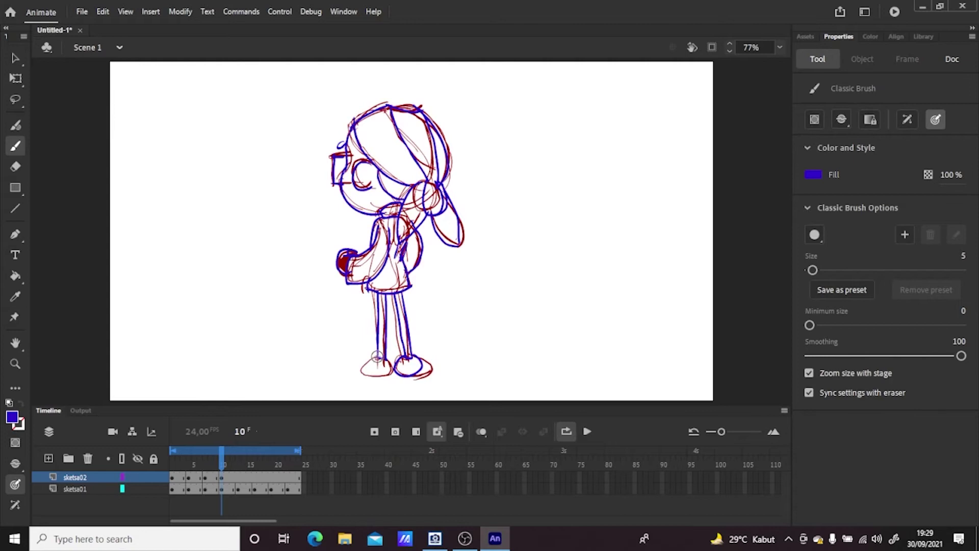
drag(356, 375, 390, 376)
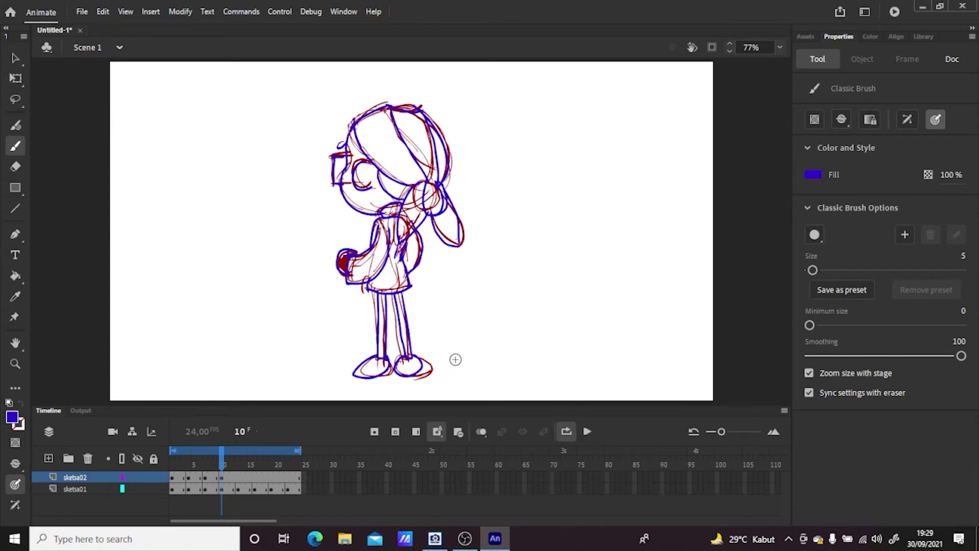
Copy the front-view drawing from frame 1 of sketsa02 and paste it at frame 13 as the base for the back view
click(173, 478)
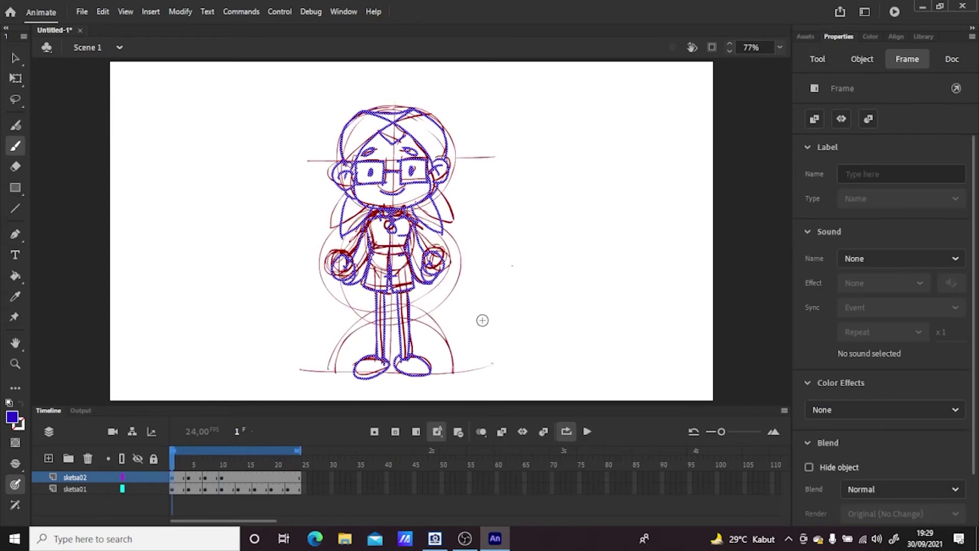
click(445, 324)
click(171, 478)
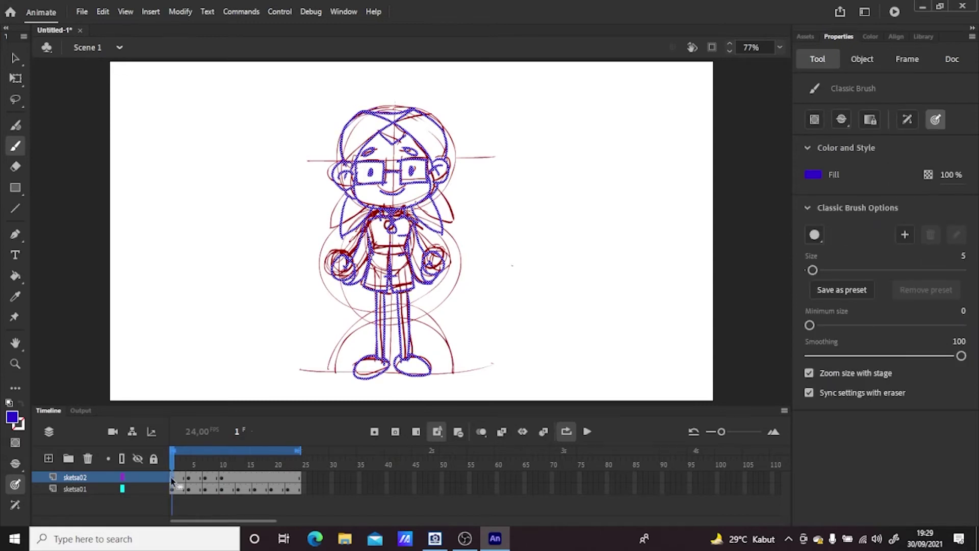
right_click(172, 478)
click(234, 291)
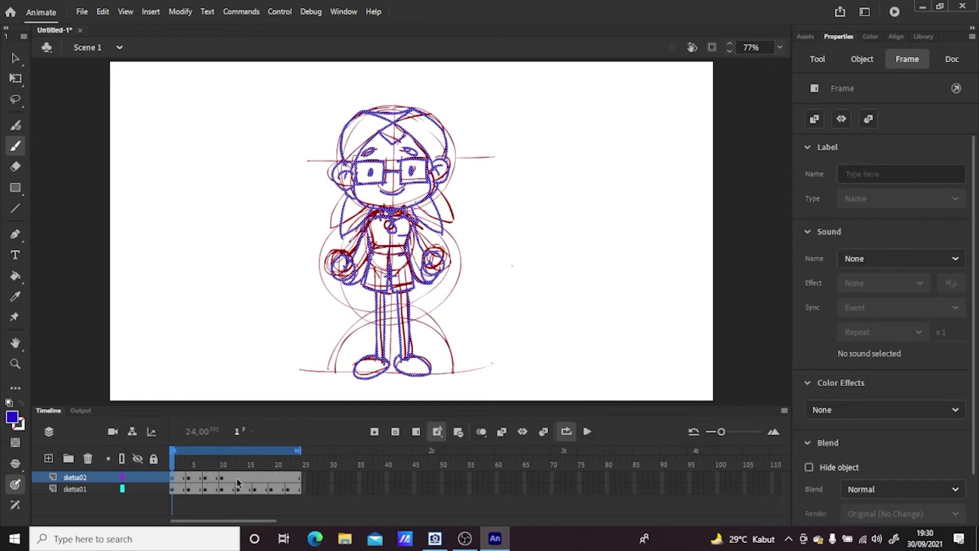
right_click(236, 479)
click(295, 308)
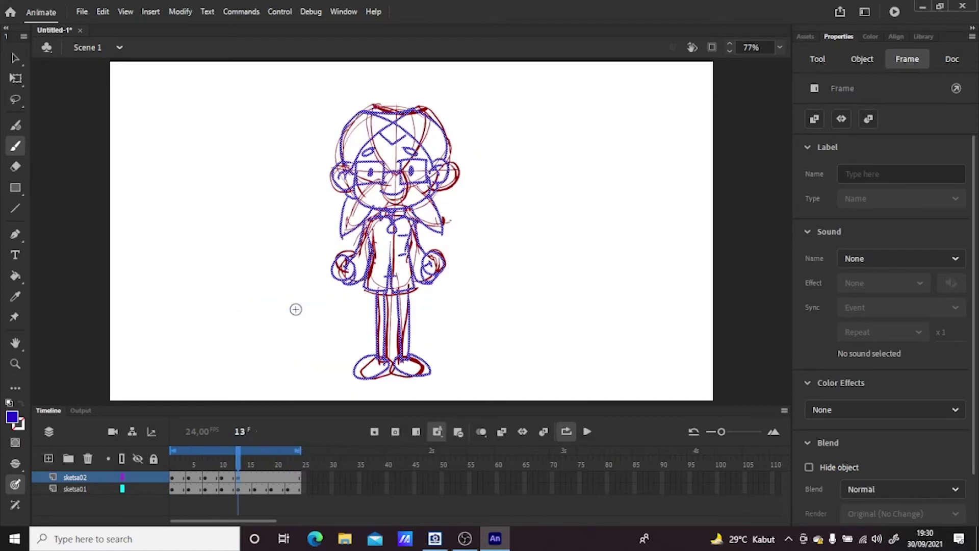
Hide sketsa01, and lasso and delete the face, fringe and collar details from the frame 13 copy
click(138, 488)
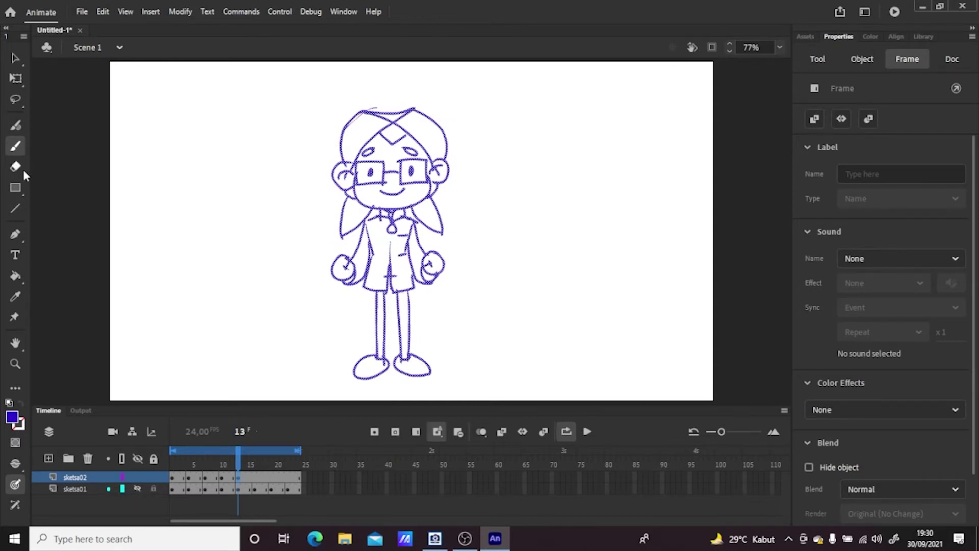
click(18, 102)
mouse_move(415, 125)
mouse_down()
mouse_move(350, 166)
mouse_move(382, 219)
mouse_move(439, 191)
mouse_move(408, 121)
mouse_up()
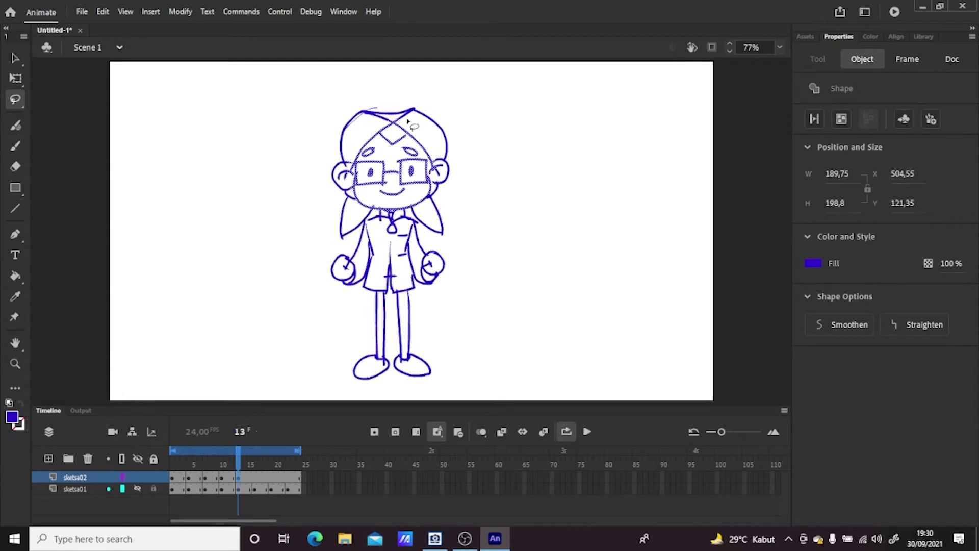
key(Delete)
drag(403, 223, 404, 223)
key(Delete)
Lasso and delete the hand details, the shirt's front line and the inner ear lines on frame 13
mouse_move(430, 263)
mouse_down()
mouse_move(424, 278)
mouse_move(431, 261)
mouse_up()
click(467, 280)
mouse_move(363, 266)
mouse_down()
mouse_move(347, 277)
mouse_move(367, 268)
mouse_move(410, 284)
mouse_move(399, 252)
mouse_up()
click(444, 282)
click(470, 271)
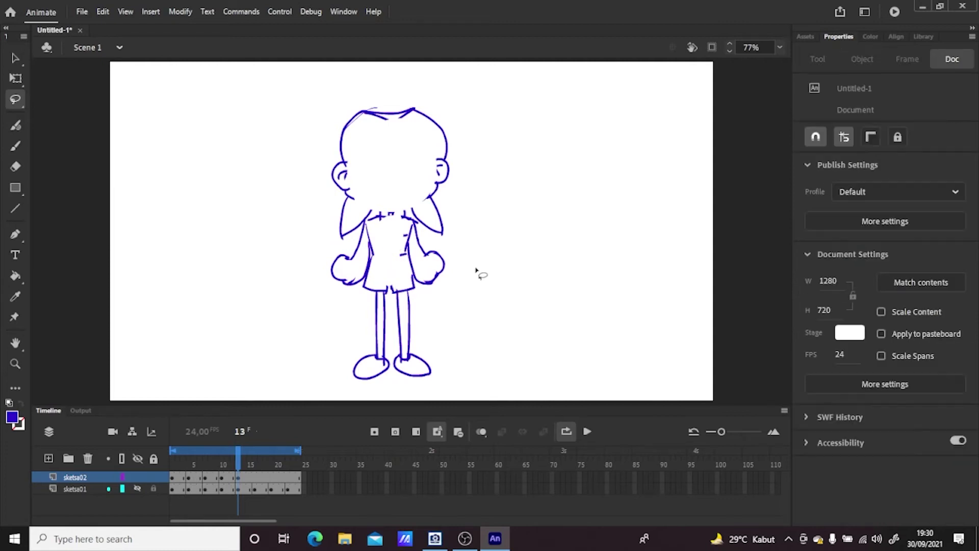
drag(355, 173, 363, 163)
key(Delete)
Draw the back view's hair partings, nape, pigtails, collar and ear edges on frame 13 with the Classic Brush
click(15, 147)
drag(368, 111, 384, 173)
mouse_move(412, 109)
mouse_down()
mouse_move(386, 206)
mouse_move(401, 159)
mouse_up()
mouse_move(412, 111)
mouse_down()
mouse_move(400, 167)
mouse_move(379, 181)
mouse_up()
drag(343, 211, 384, 167)
mouse_move(381, 203)
mouse_down()
mouse_move(343, 233)
mouse_move(415, 218)
mouse_move(428, 228)
mouse_up()
drag(401, 172, 437, 213)
drag(377, 218, 402, 216)
mouse_move(378, 206)
mouse_down()
mouse_move(401, 206)
mouse_move(406, 217)
mouse_up()
mouse_move(347, 163)
mouse_down()
mouse_move(362, 183)
mouse_move(443, 135)
mouse_move(437, 162)
mouse_move(356, 197)
mouse_up()
mouse_move(435, 165)
mouse_down()
mouse_move(427, 193)
mouse_move(437, 161)
mouse_up()
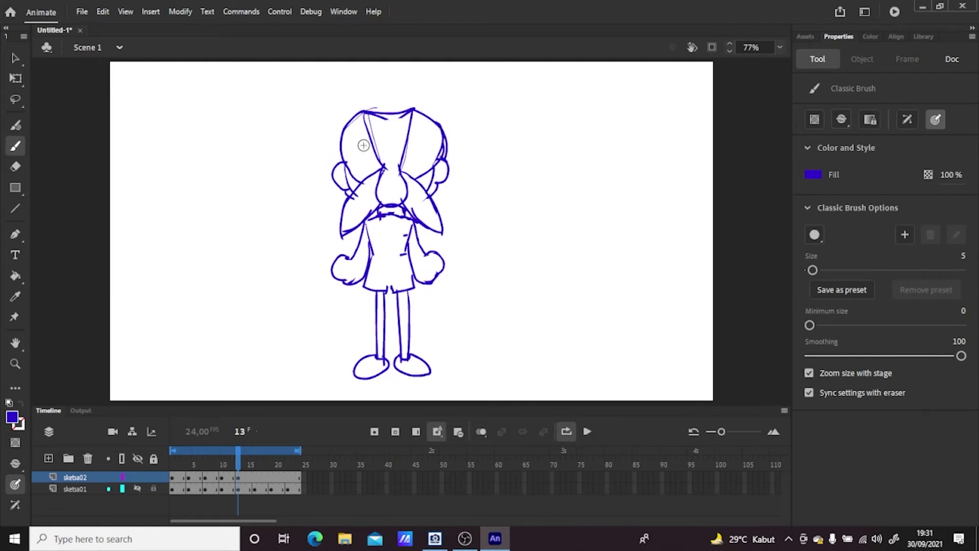
Add the hand lines and the centre back seam of the shirt on frame 13
mouse_move(350, 259)
mouse_down()
mouse_move(345, 281)
mouse_move(352, 258)
mouse_up()
drag(406, 244, 408, 265)
drag(389, 224, 389, 278)
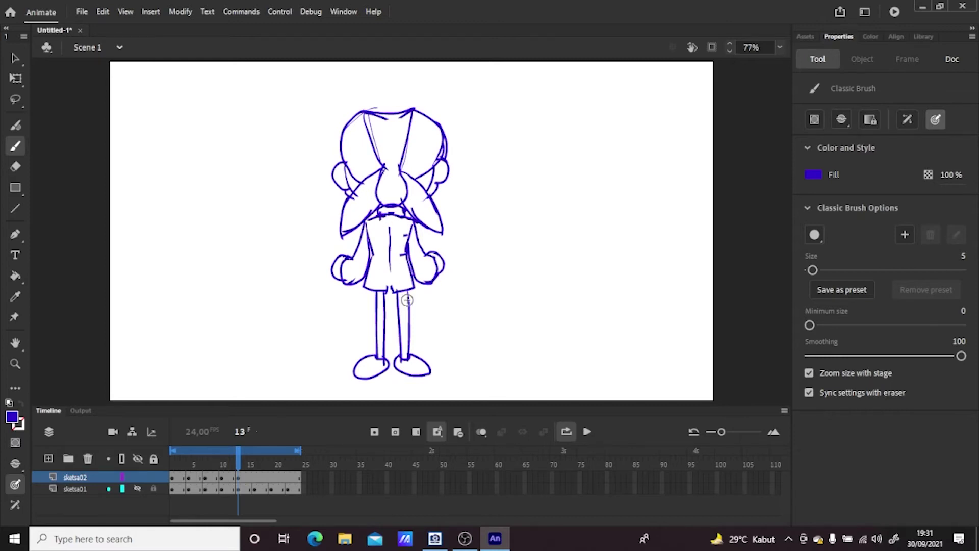
Delete the front-view shoes on frame 13, redraw both from behind over the sketsa01 rough, and hide sketsa01 again
click(20, 102)
mouse_move(442, 357)
mouse_down()
mouse_move(401, 362)
mouse_move(390, 354)
mouse_move(388, 368)
mouse_move(399, 357)
mouse_move(343, 367)
mouse_move(439, 338)
mouse_up()
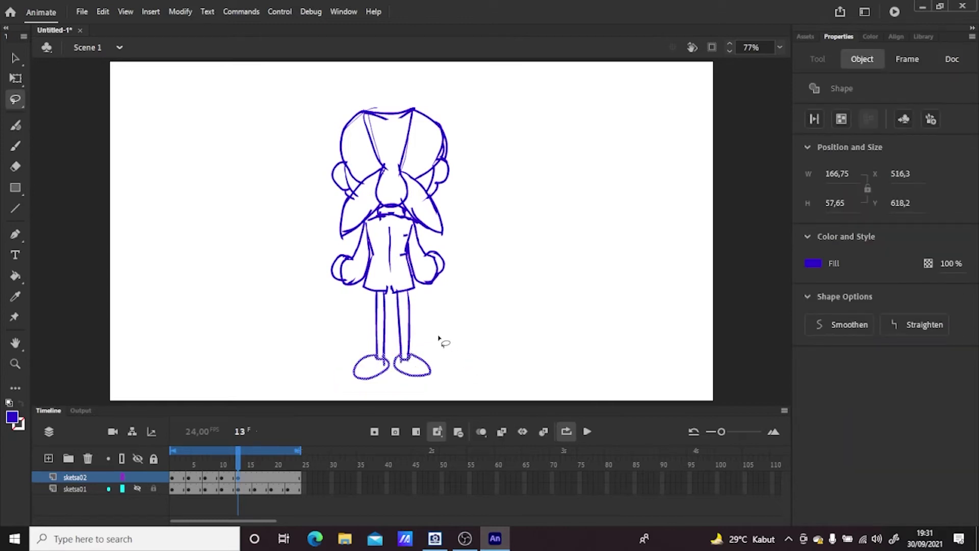
click(137, 488)
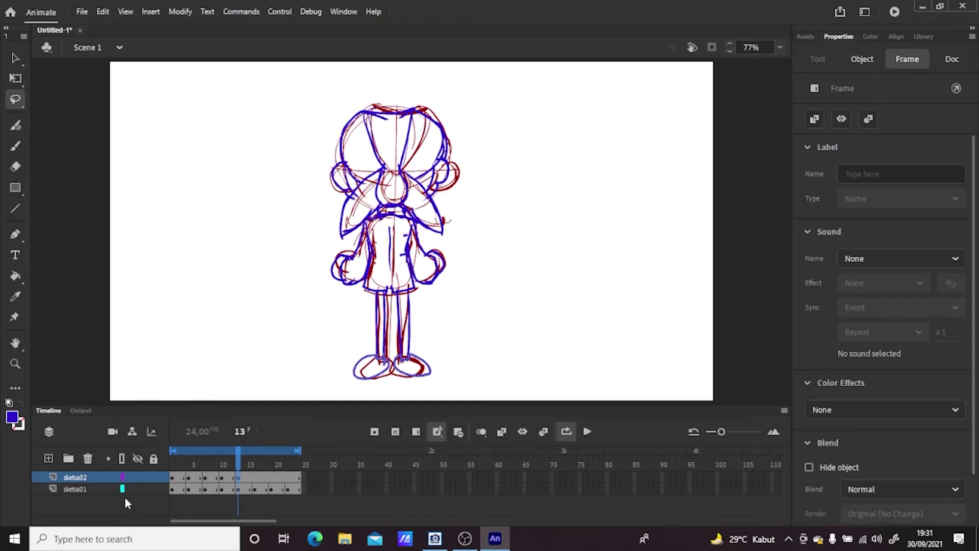
key(Delete)
click(16, 147)
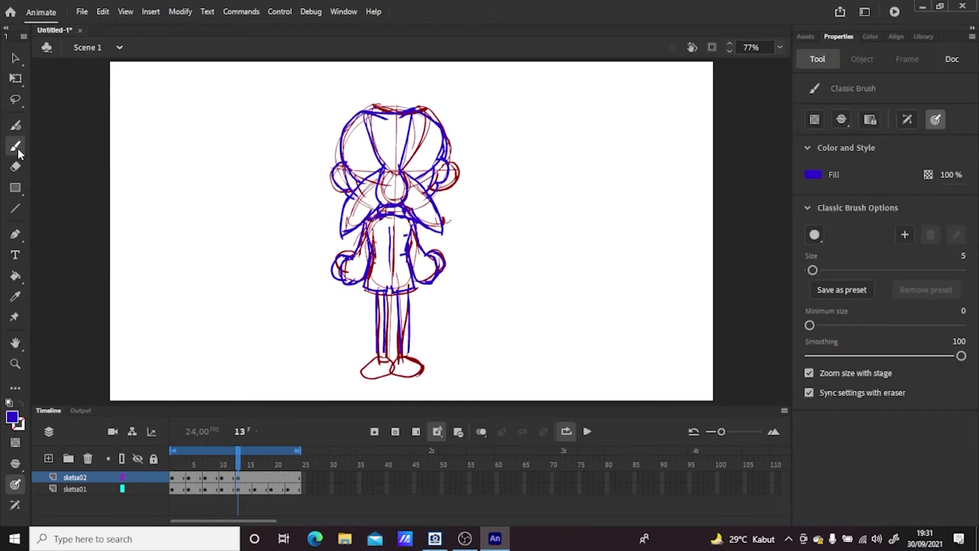
mouse_move(408, 352)
mouse_down()
mouse_move(376, 377)
mouse_move(398, 359)
mouse_up()
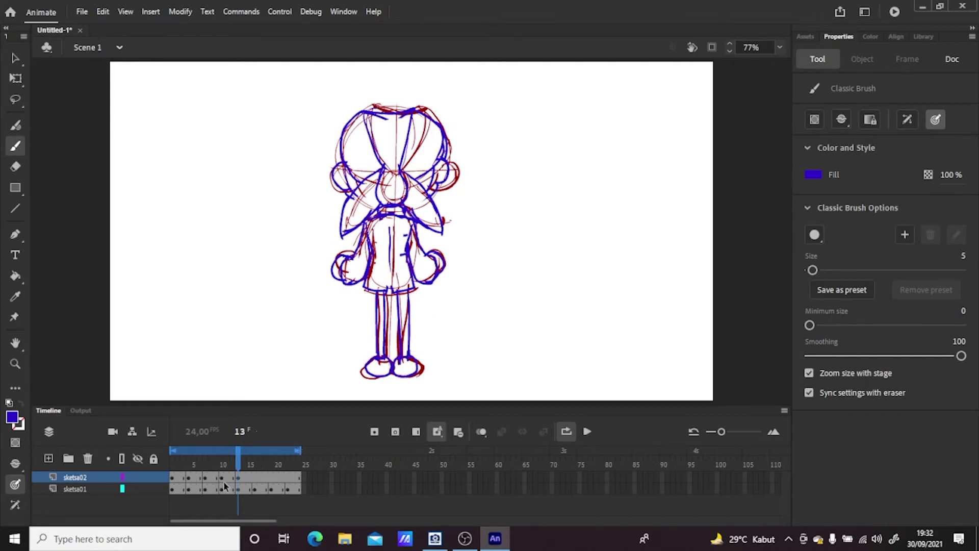
click(136, 488)
Try to add the side hair strand and the mouth to the side view on frame 8 of sketsa02
drag(238, 452, 209, 457)
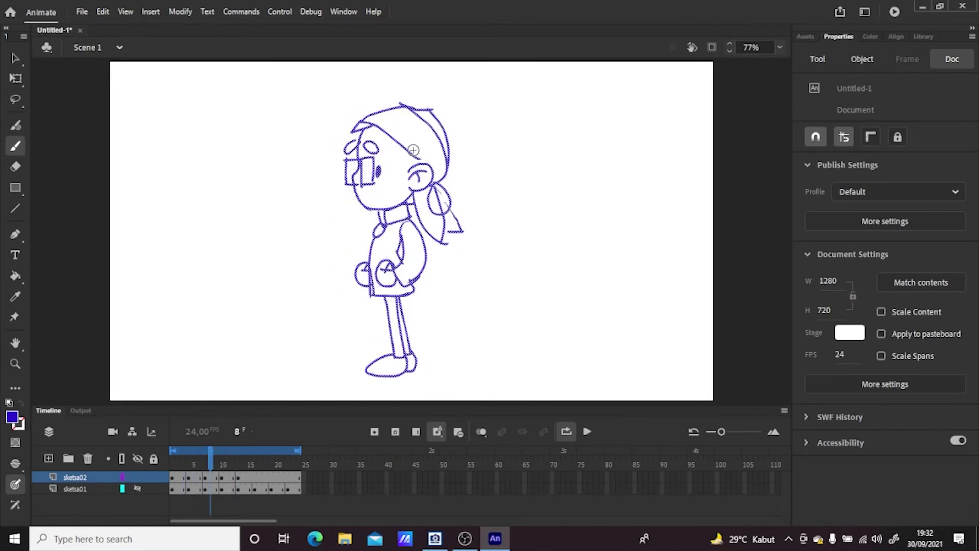
drag(419, 158, 415, 169)
drag(375, 128, 415, 163)
drag(360, 193, 374, 191)
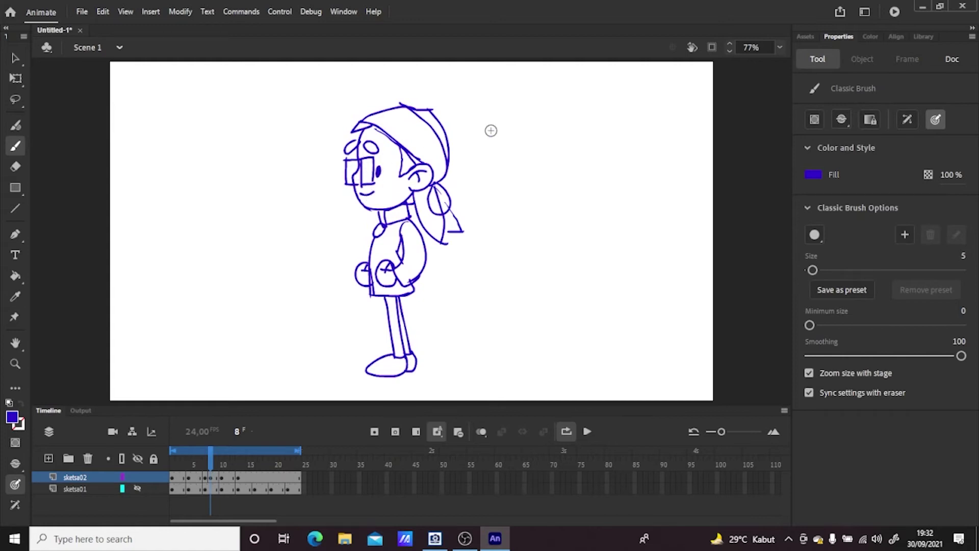
Check the drawings on frames 4 and 2, and undo the strokes added on frame 8
click(189, 479)
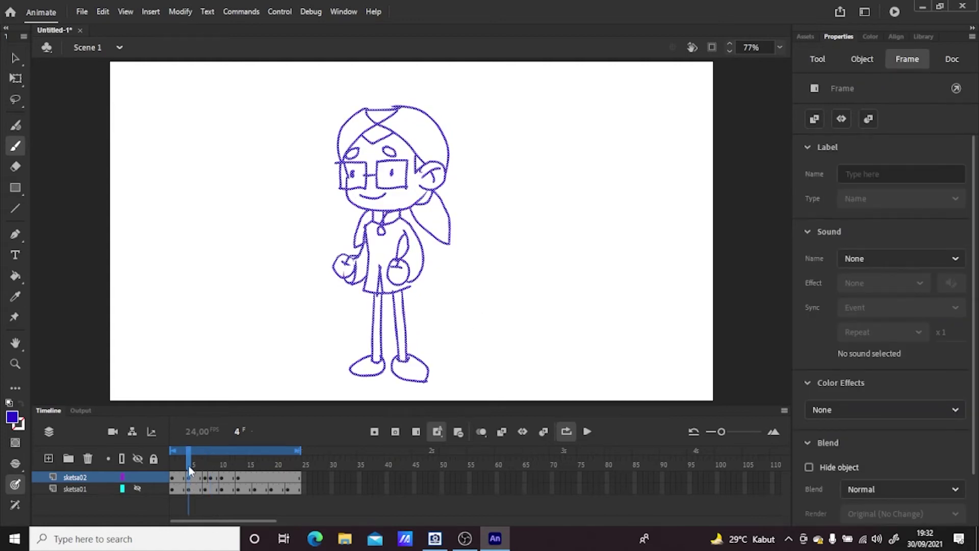
drag(407, 280, 410, 287)
click(177, 480)
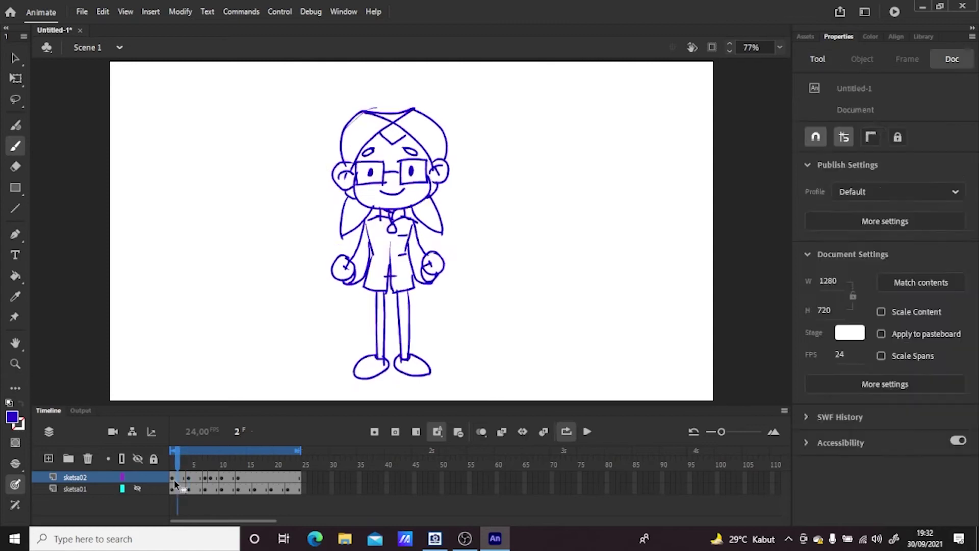
click(211, 482)
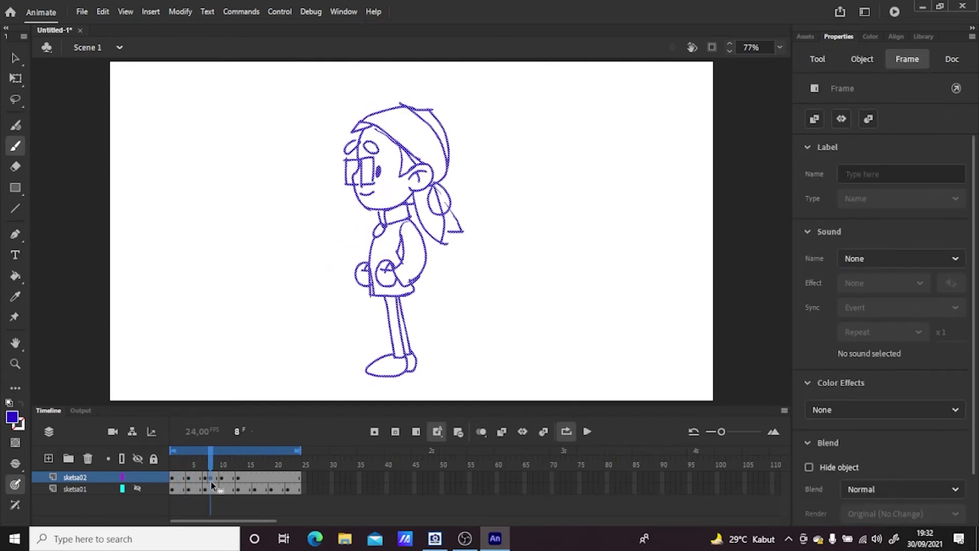
key(ctrl+z)
key(ctrl+z)
key(ctrl+z)
key(ctrl+z)
key(ctrl+z)
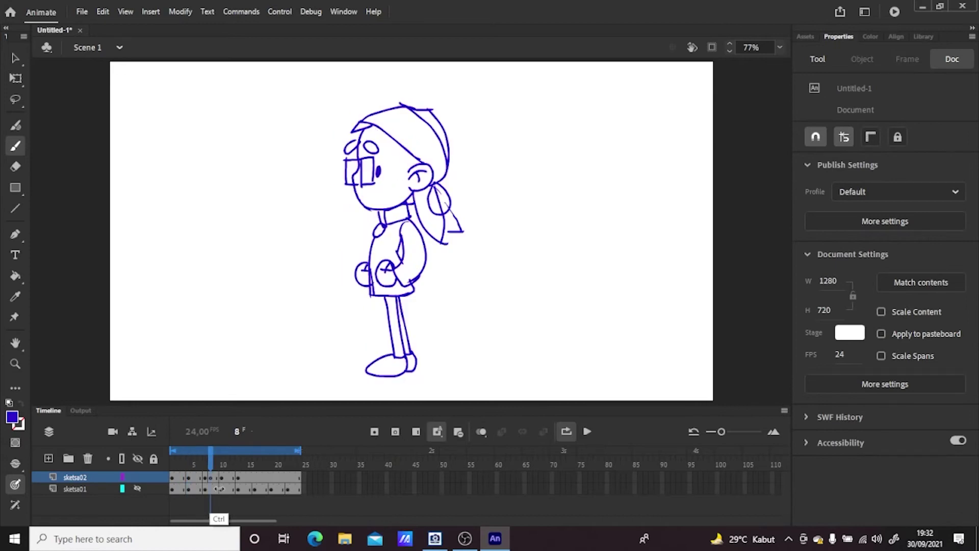
Draw the side hair strand, hairline end and mouth on the side view's keyframe at frame 7
click(206, 480)
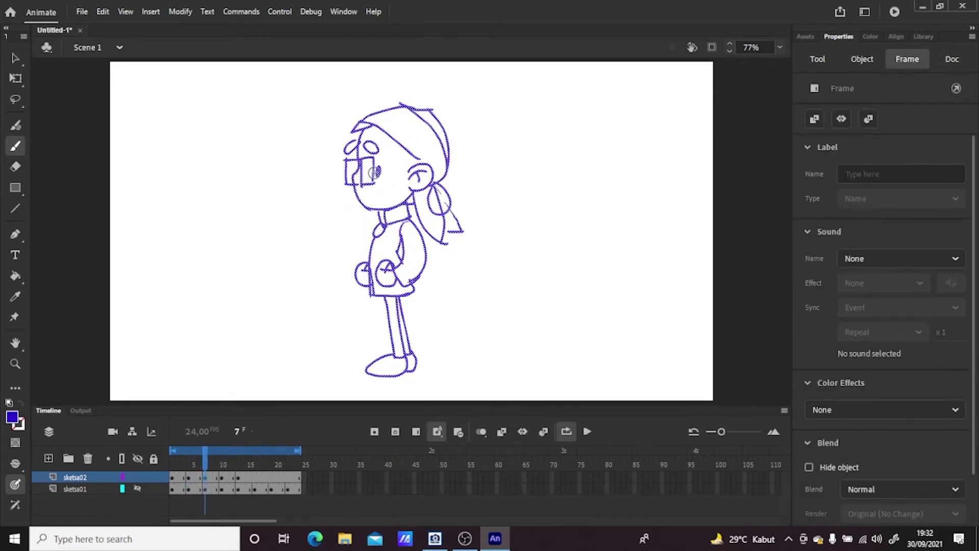
click(399, 151)
drag(398, 139, 423, 162)
drag(361, 192, 376, 193)
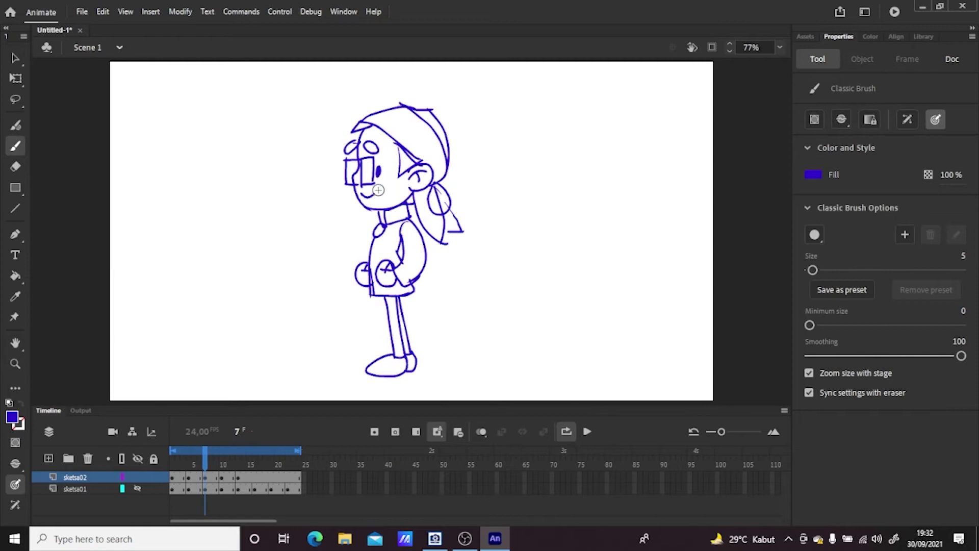
Touch up the three-quarter back view on frame 10 with strokes at the side hair and around the collar
click(222, 479)
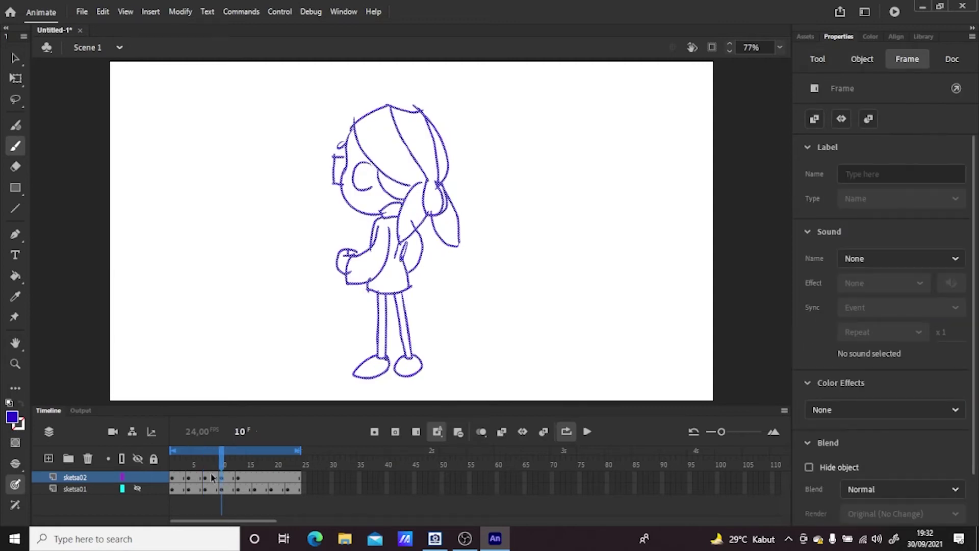
key(ctrl+shift+a)
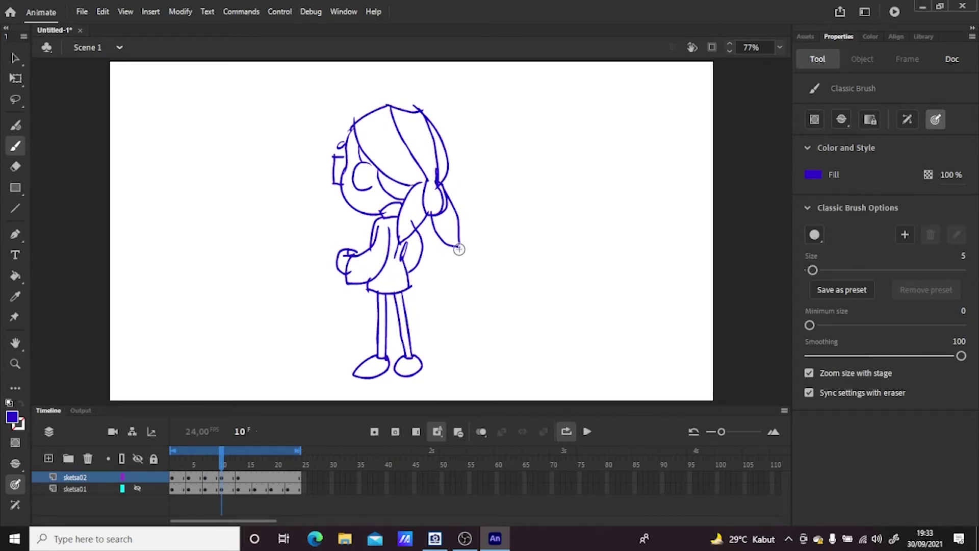
mouse_move(371, 228)
mouse_down()
mouse_move(367, 239)
mouse_move(396, 196)
mouse_up()
Erase the top hair edge of the back view on frame 13 of sketsa02 and redraw it as a rounded curve
click(239, 477)
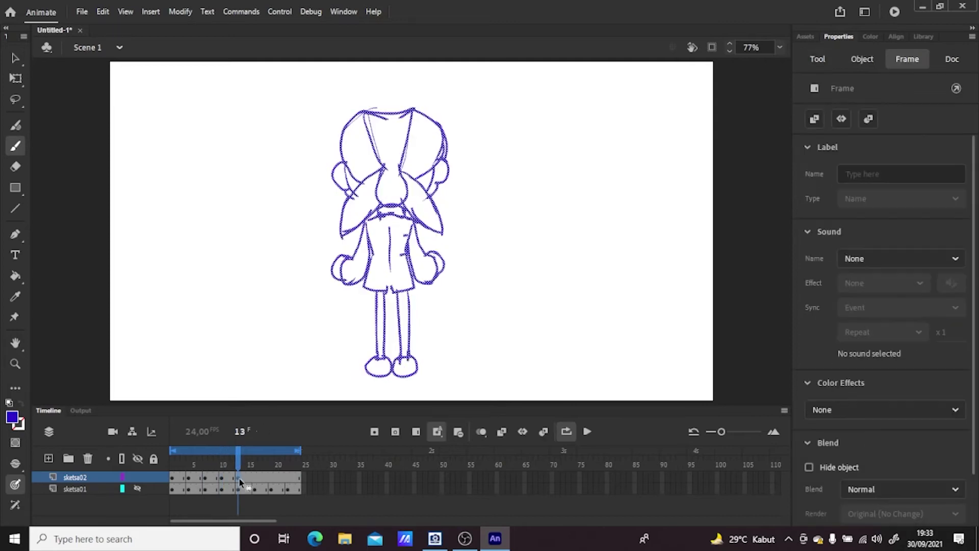
click(15, 166)
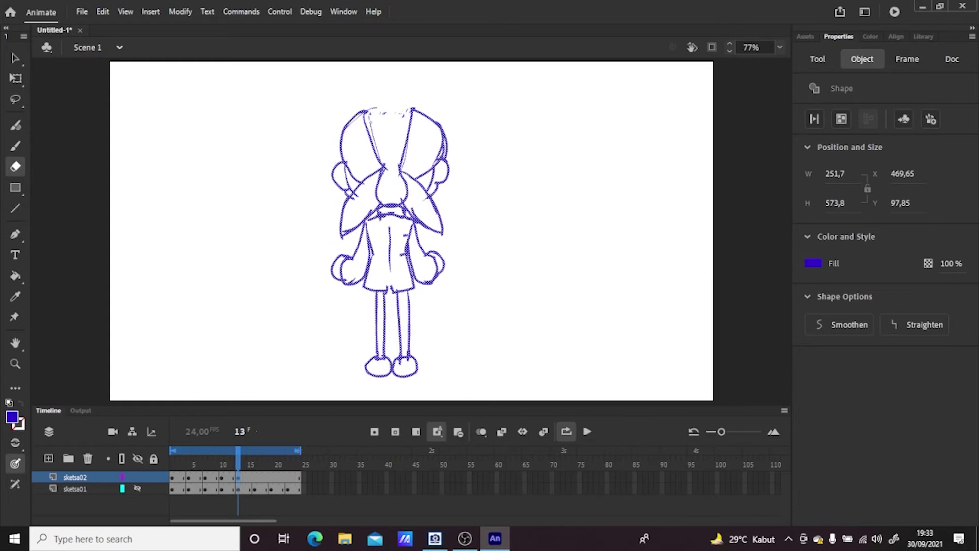
click(16, 146)
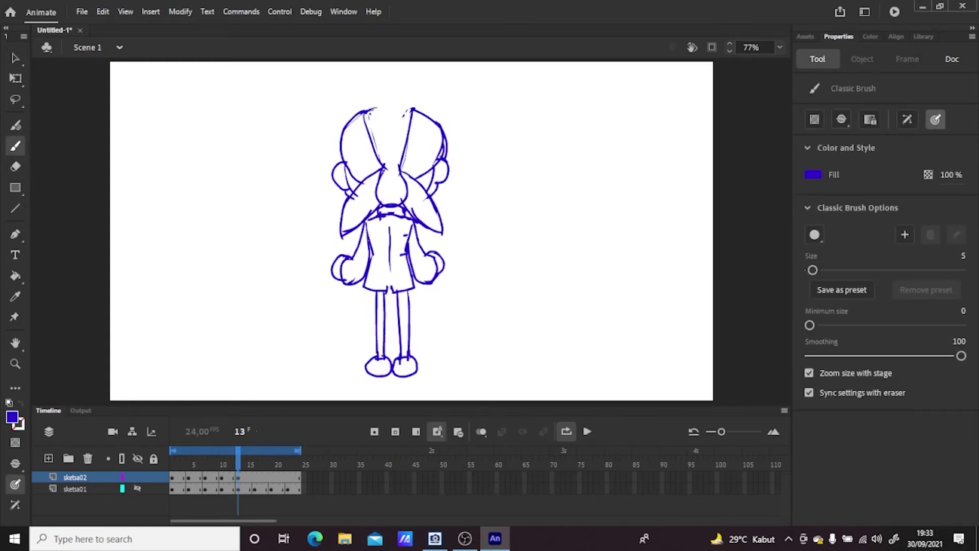
Erase the pupils of the three-quarter front view on frame 4, redraw them as ovals, and add a chest pocket line
click(175, 482)
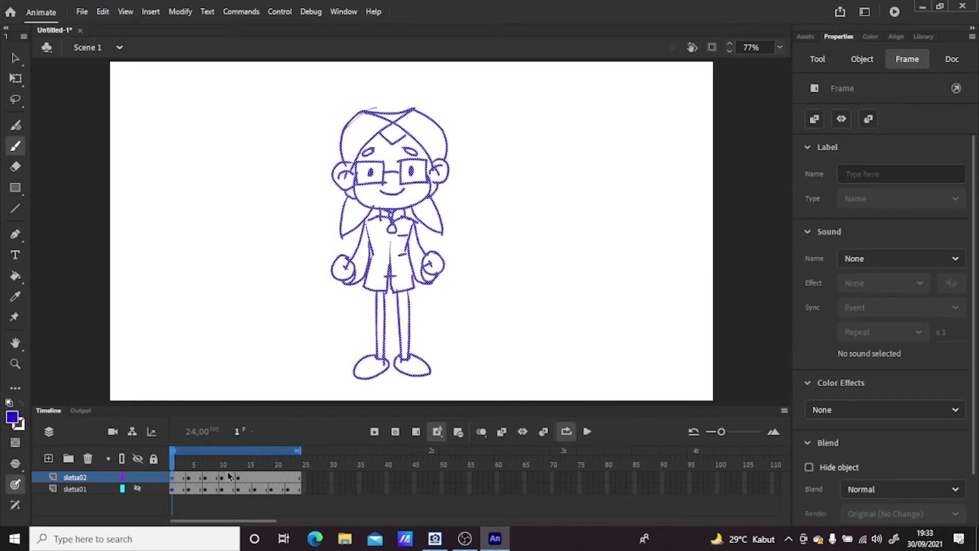
click(189, 479)
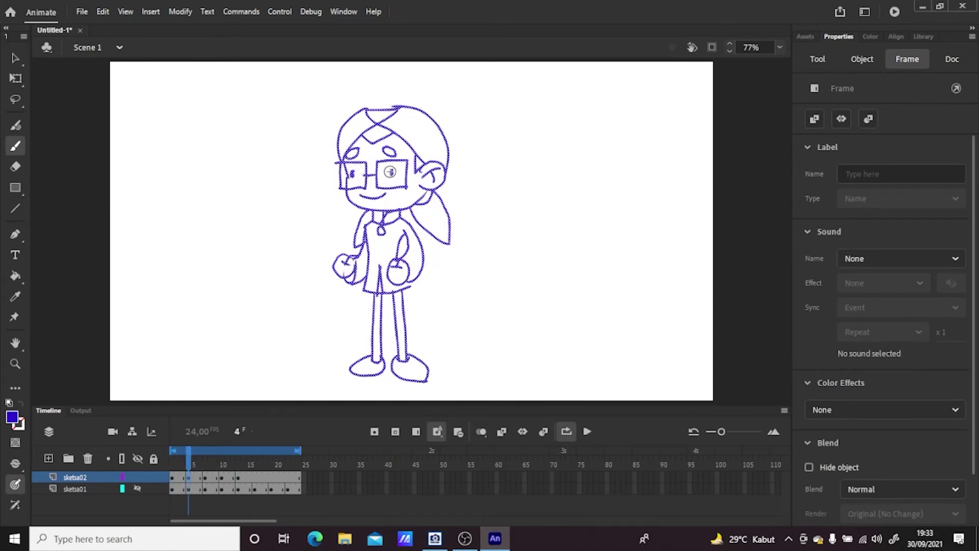
click(17, 168)
drag(392, 170, 354, 177)
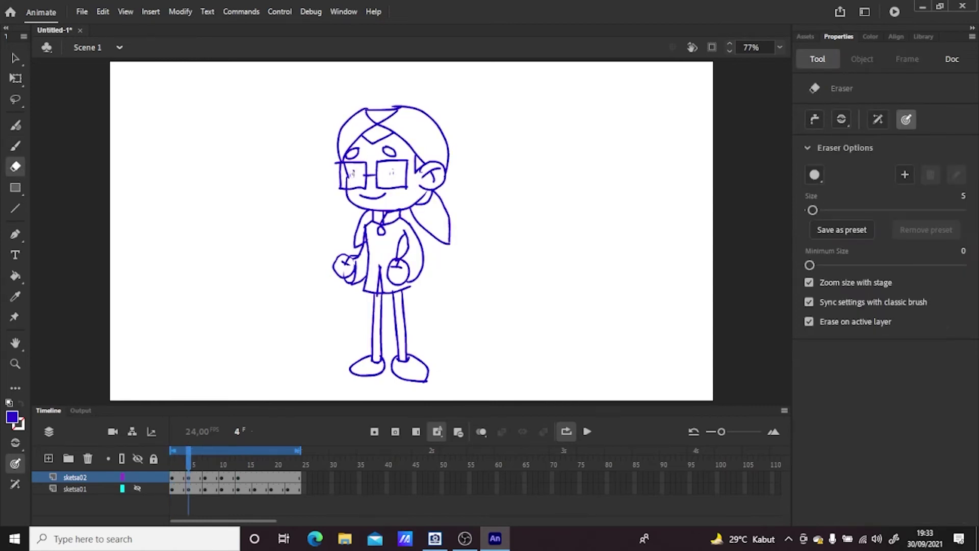
click(18, 149)
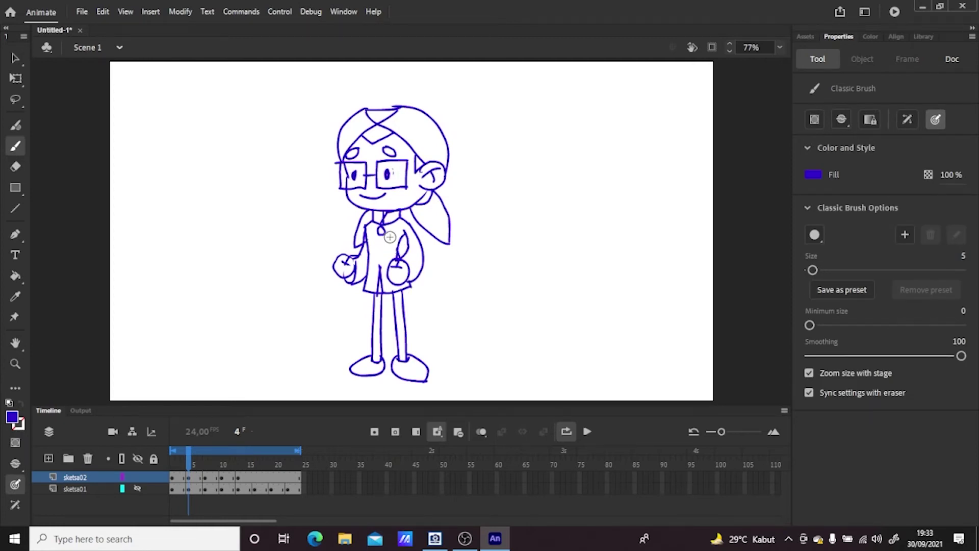
Draw the front collar strokes below the chin of the side view on its keyframe at frame 7
click(211, 476)
drag(379, 213, 384, 222)
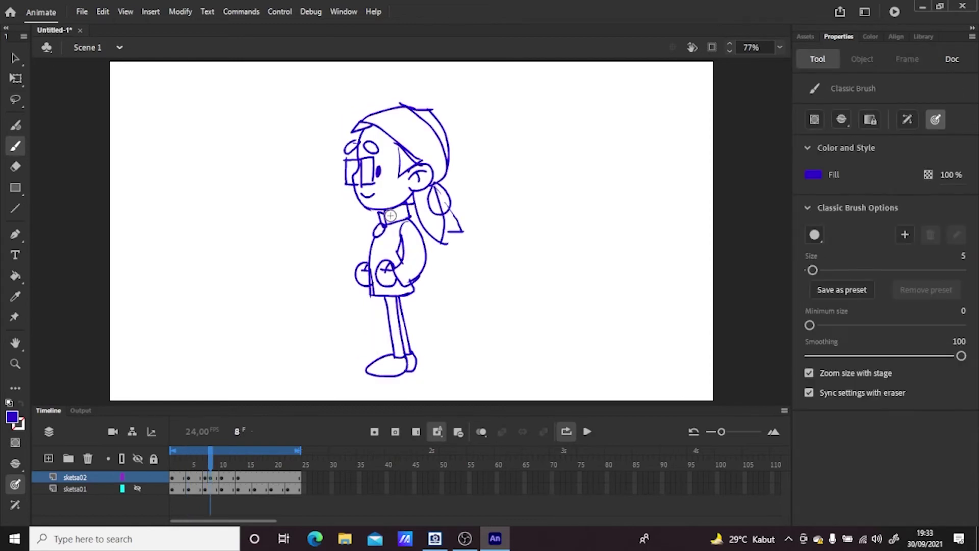
click(207, 482)
click(380, 215)
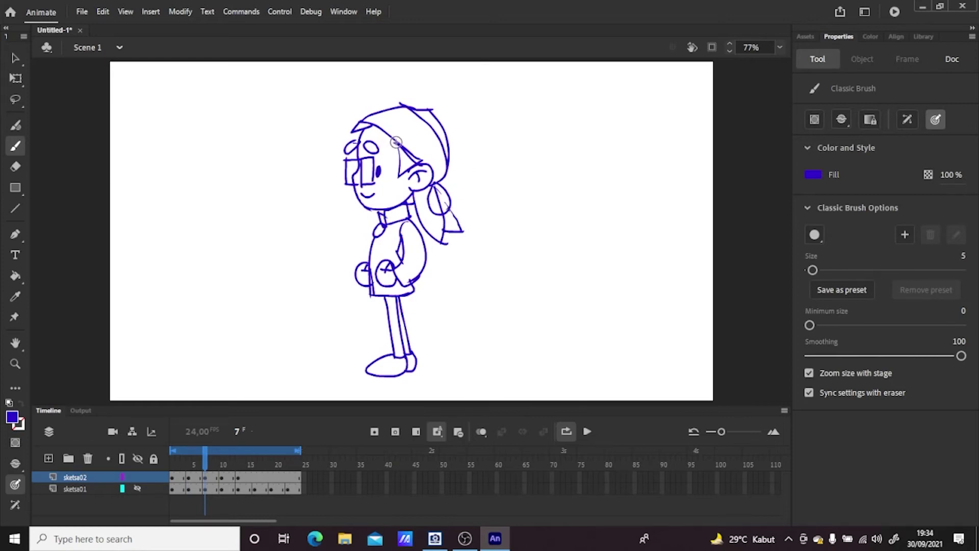
Copy the three-quarter back view from frame 10 of sketsa02 and paste it at frame 16
click(222, 483)
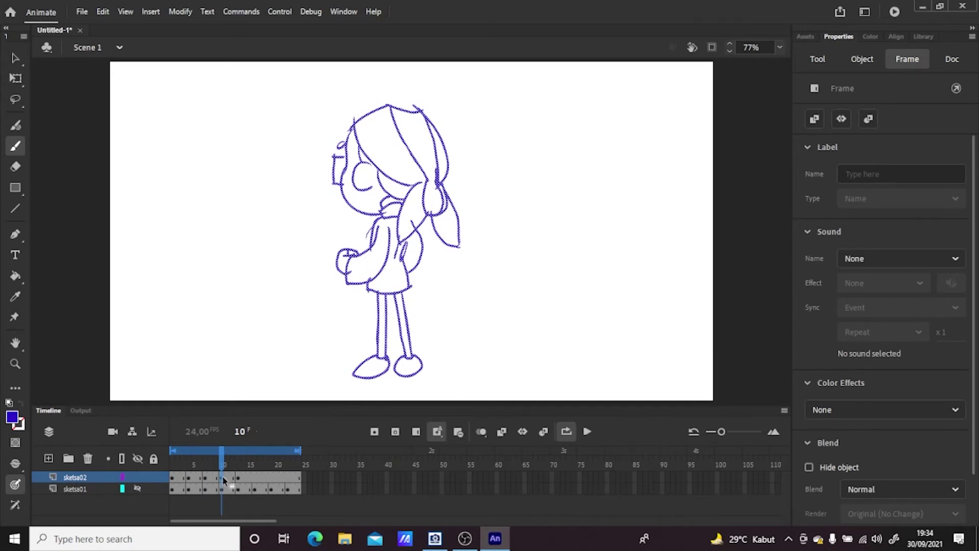
right_click(222, 477)
click(269, 294)
click(254, 478)
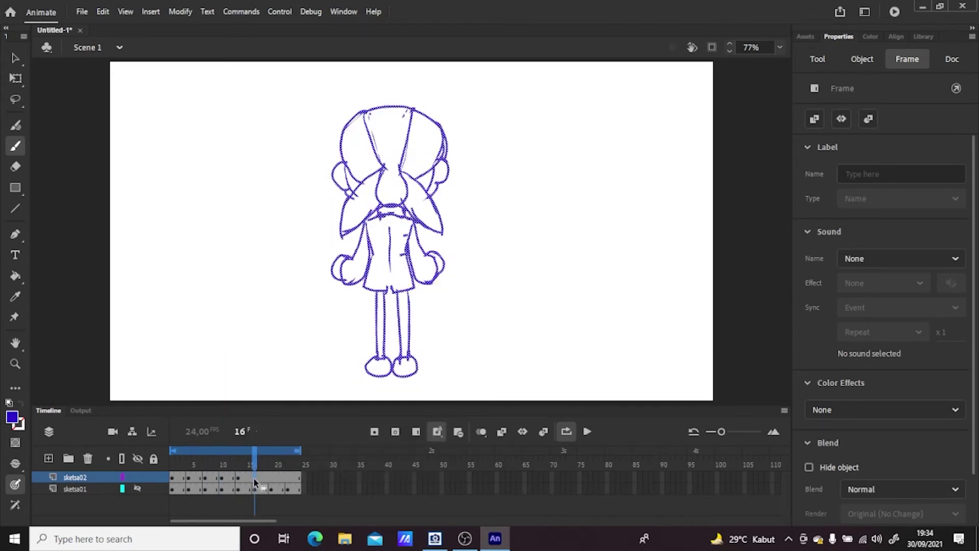
right_click(254, 478)
click(305, 308)
Flip the frame 16 drawing horizontally and nudge it left to align with the other views using onion skin
click(16, 78)
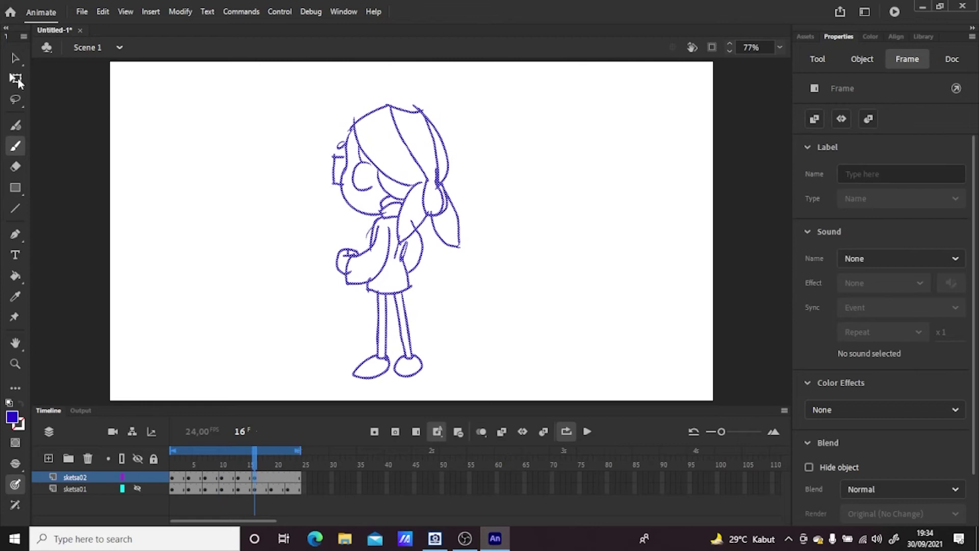
click(357, 248)
drag(331, 242, 457, 255)
click(481, 431)
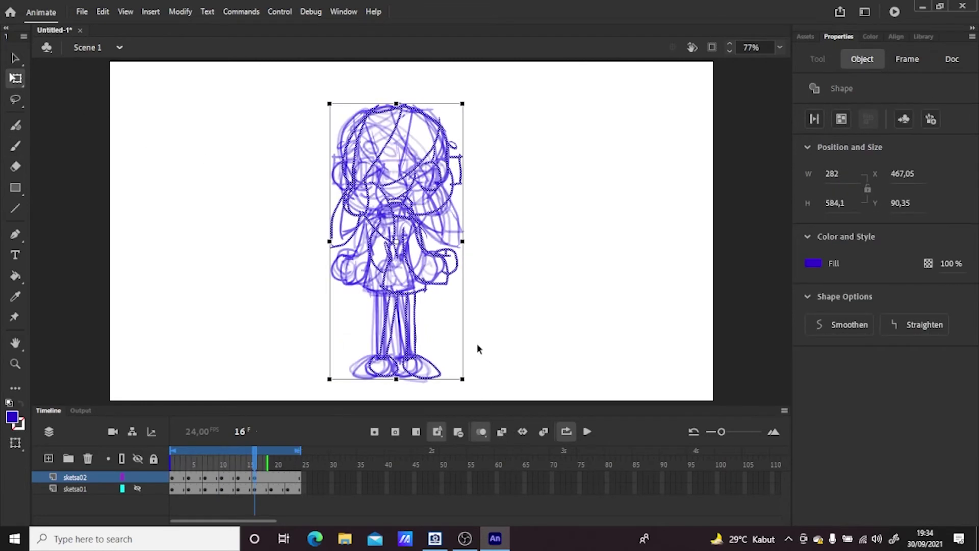
key(Left)
key(Left)
key(Left)
key(Left)
key(Left)
key(Left)
key(Left)
key(Left)
key(Left)
key(Left)
key(Left)
key(Left)
key(Left)
key(Left)
key(Left)
key(Left)
key(Left)
key(Left)
key(Left)
key(Left)
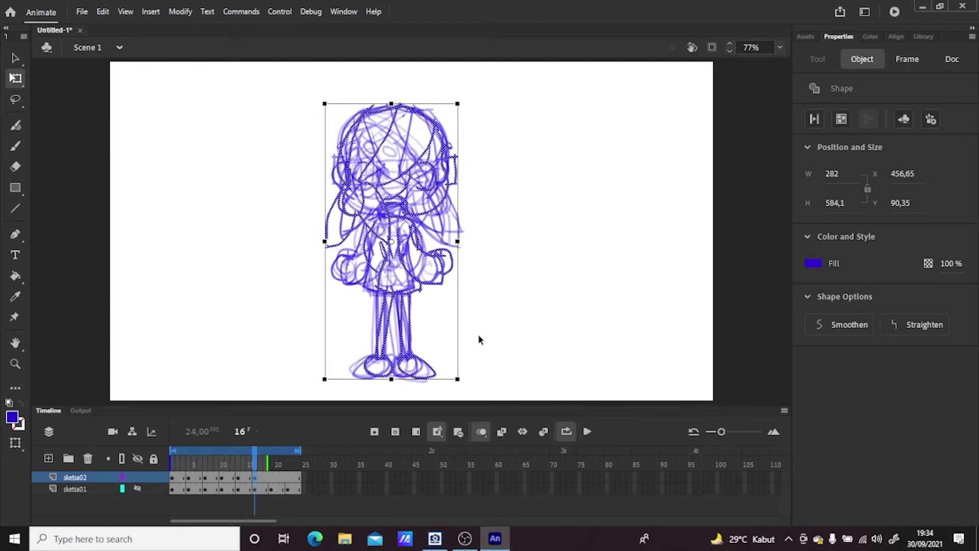
Copy the side view from frame 7 of sketsa02 and paste it at frame 19
click(223, 480)
click(206, 478)
right_click(206, 478)
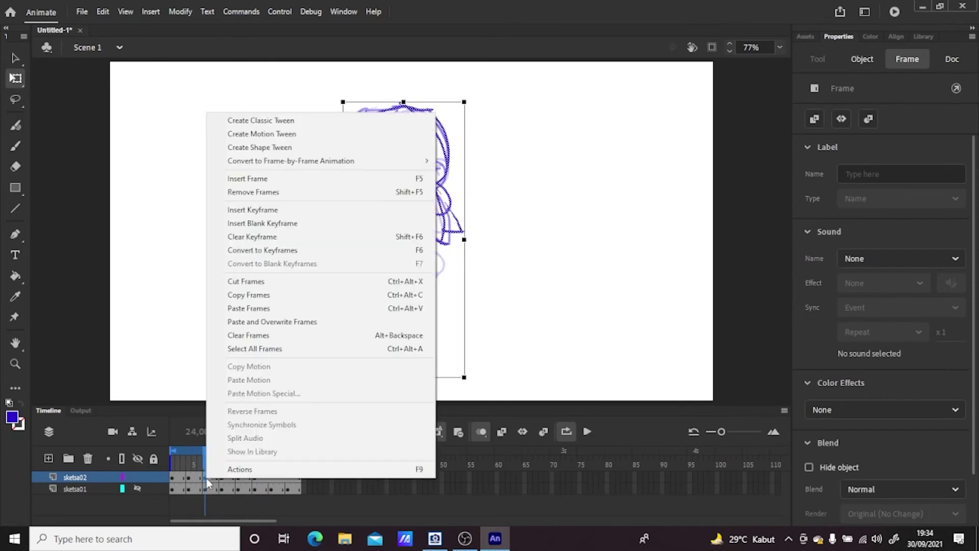
click(250, 295)
right_click(271, 478)
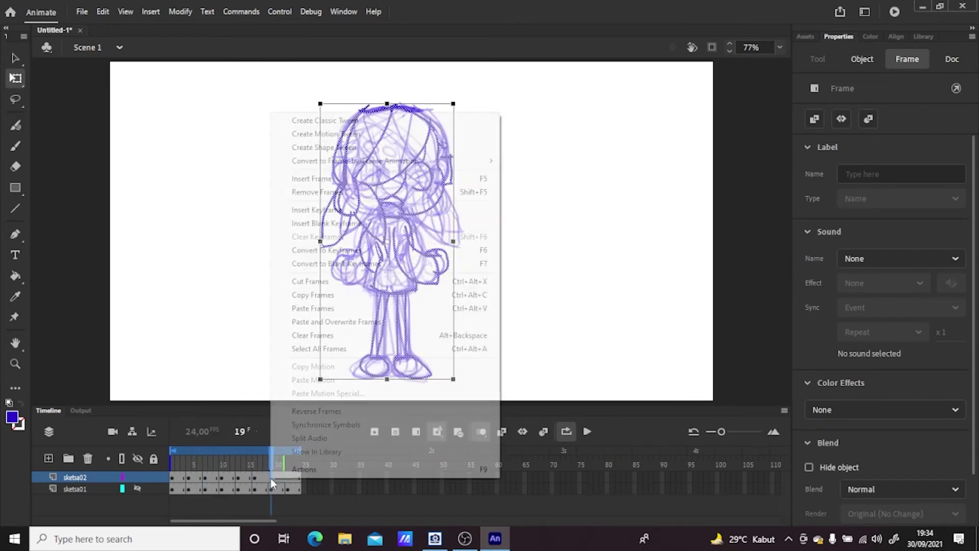
click(312, 308)
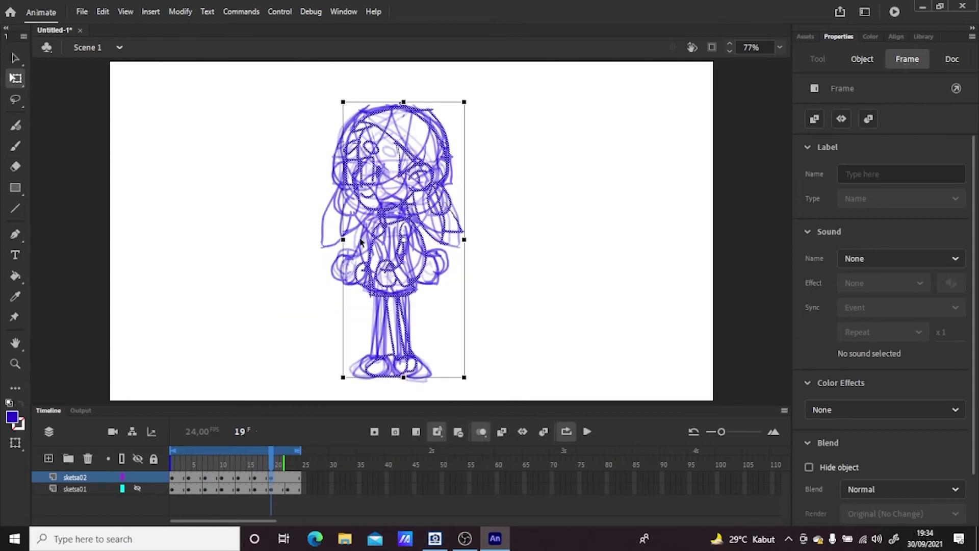
Flip the side view on frame 19 horizontally and nudge it left into line with the onion-skinned drawings
drag(344, 239, 468, 261)
key(Left)
key(Left)
key(Left)
key(Left)
key(Left)
key(Left)
key(Left)
key(Left)
key(Left)
key(Left)
key(Left)
key(Left)
key(Left)
key(Left)
key(Left)
key(Left)
key(Left)
key(Left)
key(Left)
key(Left)
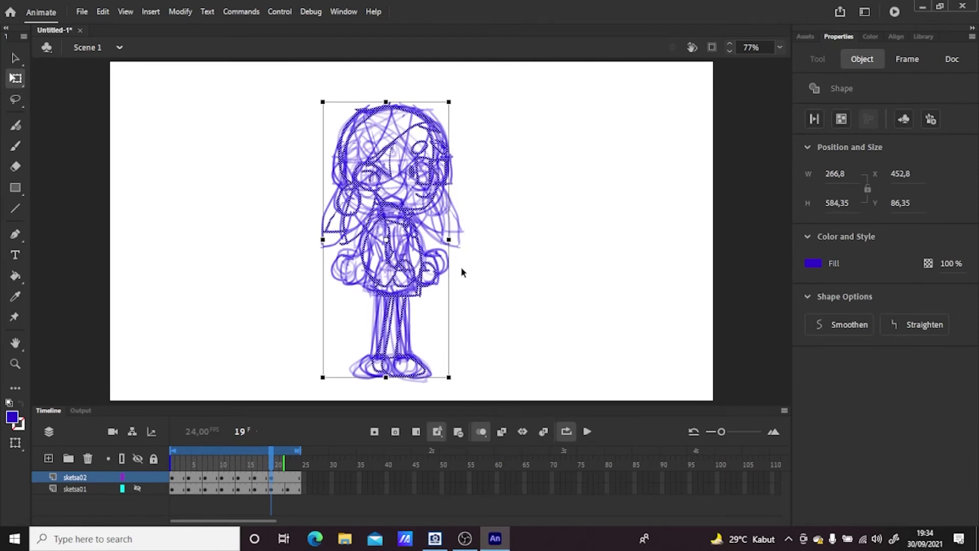
Widen the flipped side view on frame 19 slightly, deselect it, and turn off onion skin
drag(449, 239, 453, 241)
click(500, 287)
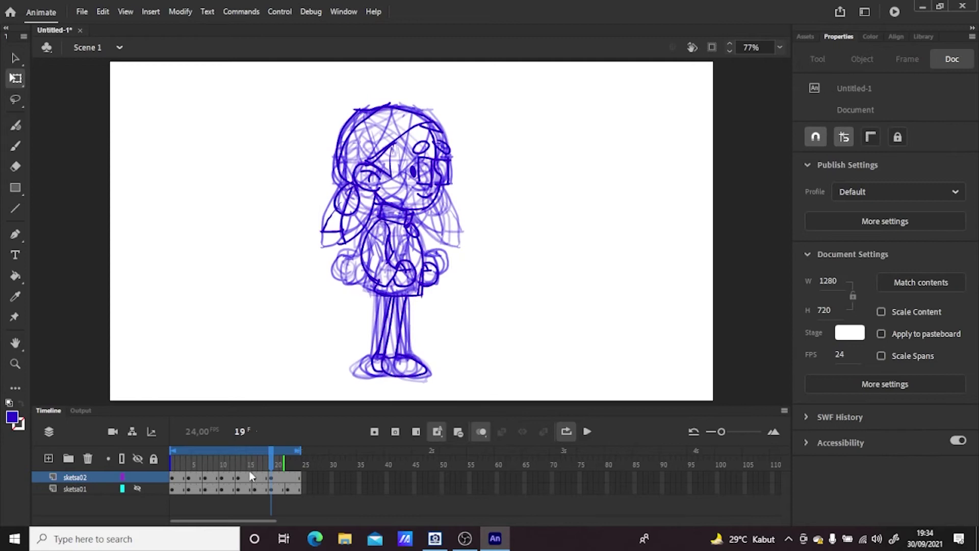
click(483, 433)
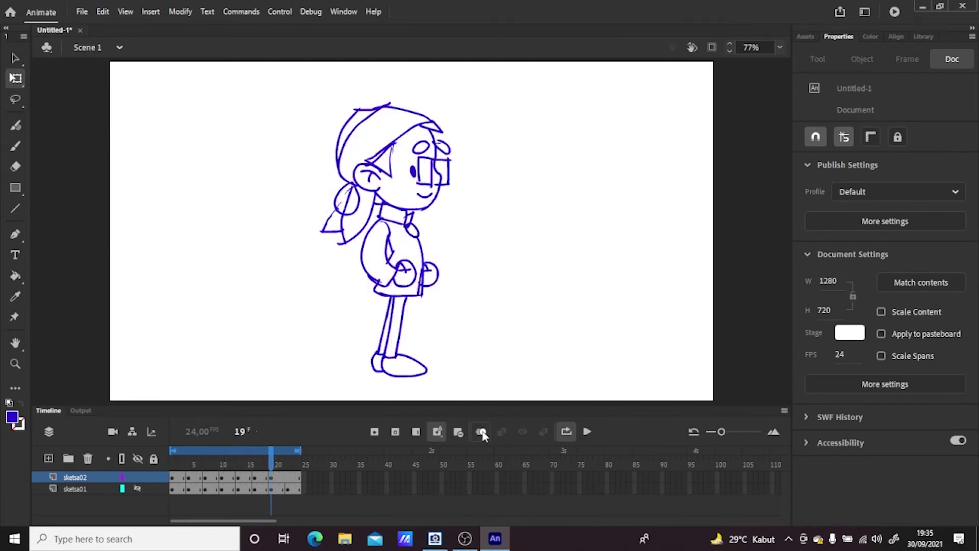
Copy the three-quarter front view from frame 4 of sketsa02 and paste it at frame 22
click(188, 477)
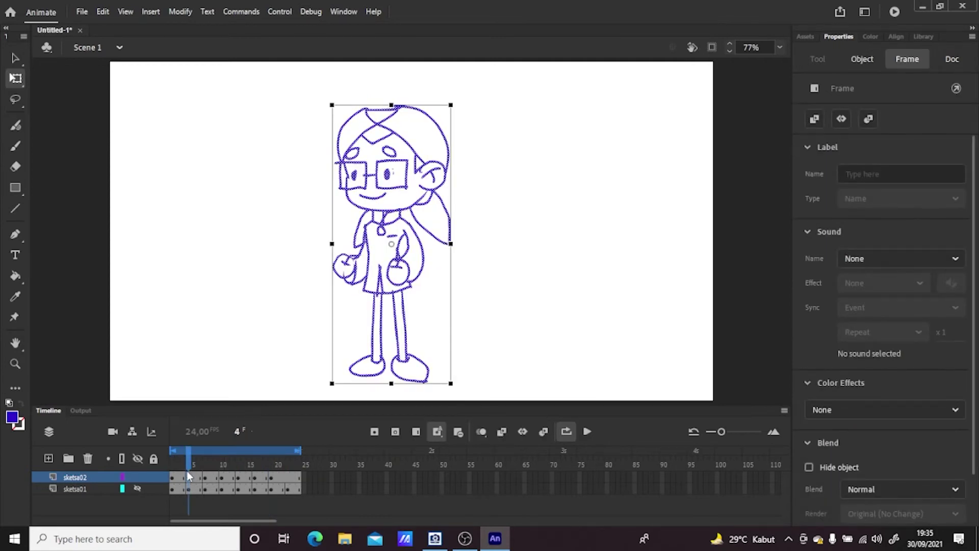
right_click(189, 479)
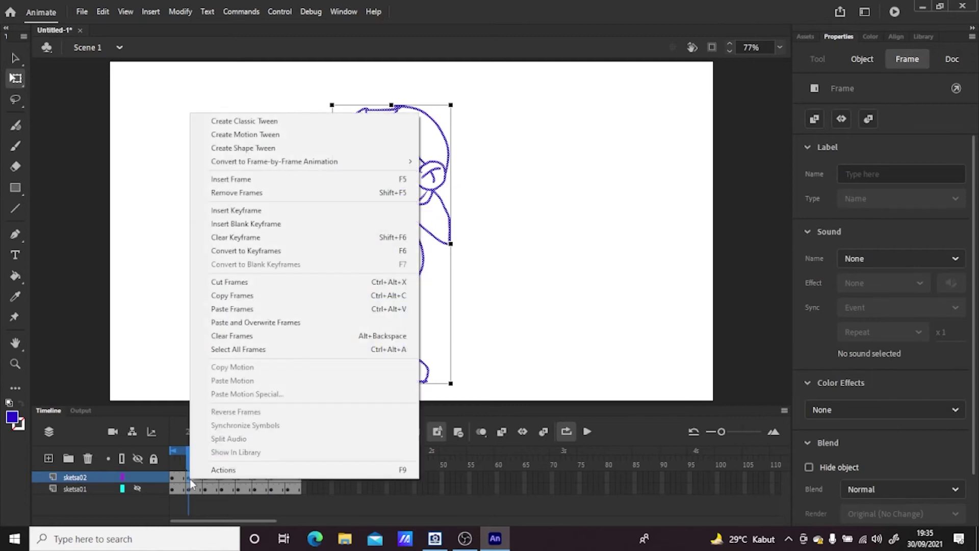
click(230, 295)
click(286, 478)
right_click(285, 478)
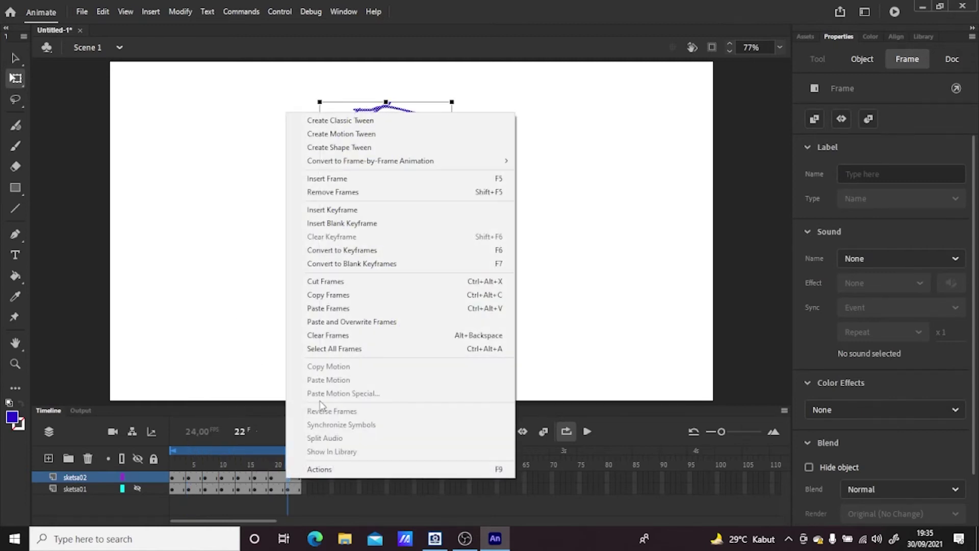
click(326, 308)
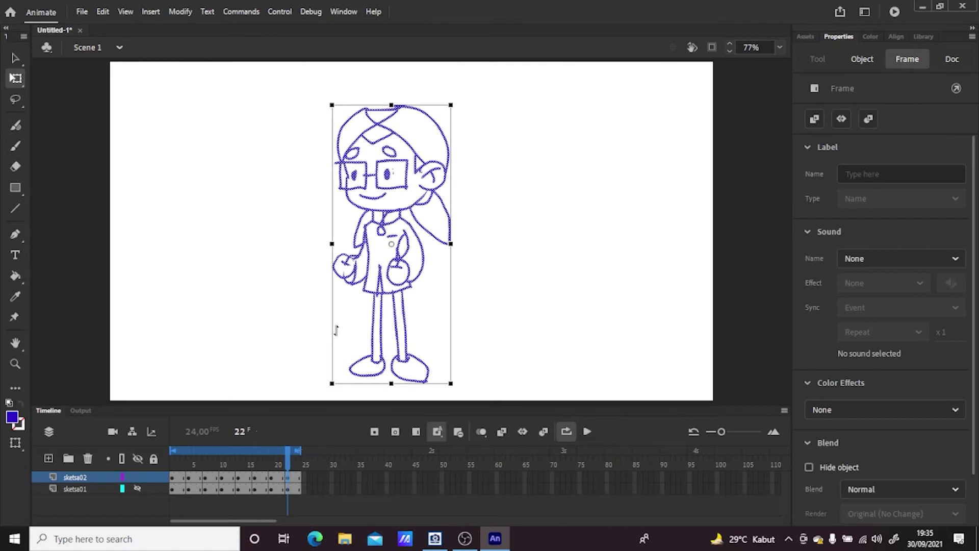
Flip the frame 22 drawing horizontally and nudge it left to X 457,65, using onion skin for alignment and turning it off
drag(332, 245, 455, 271)
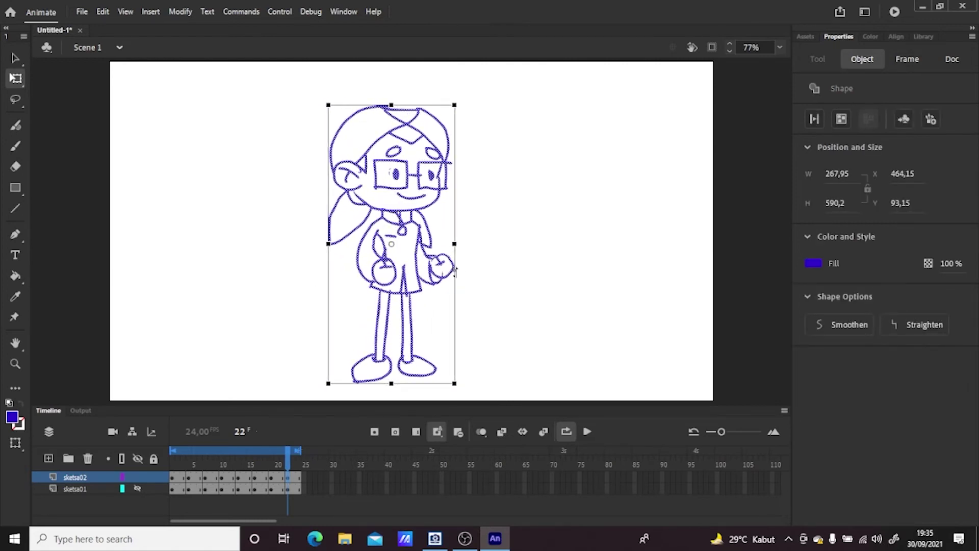
click(482, 432)
key(Left)
key(Left)
key(Left)
key(Left)
key(Left)
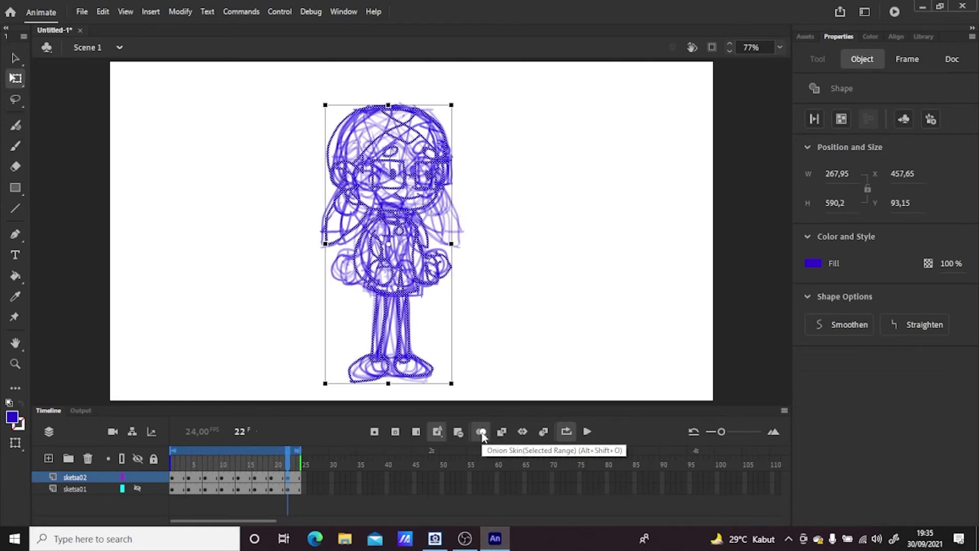
click(482, 432)
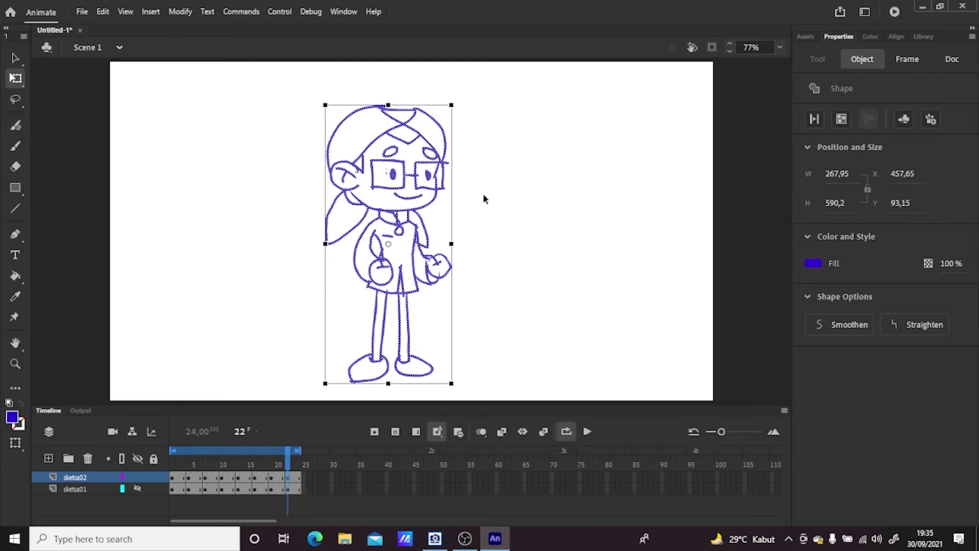
Erase the mirrored pocket line and stray eye dots on frame 22, and redraw the pocket line on the opposite side of the chest
click(488, 178)
click(20, 161)
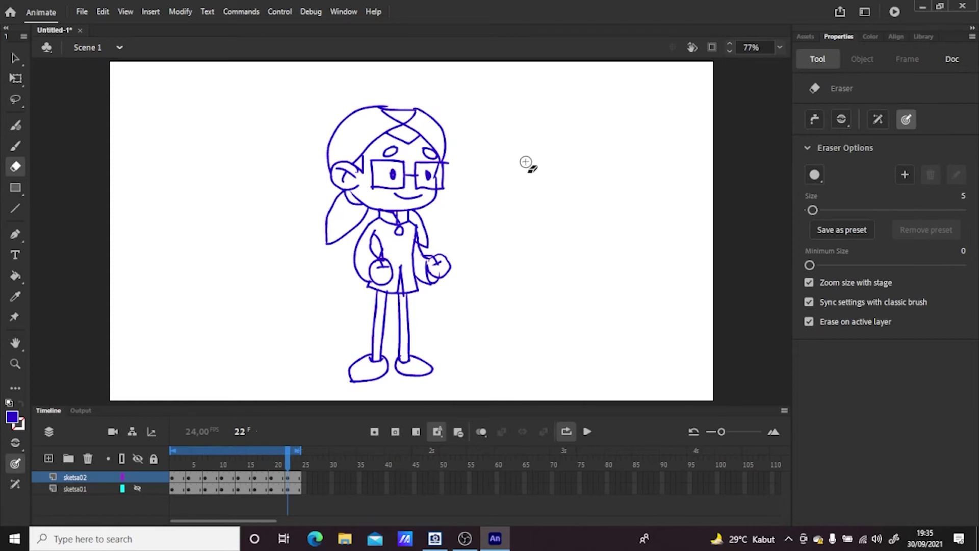
click(17, 146)
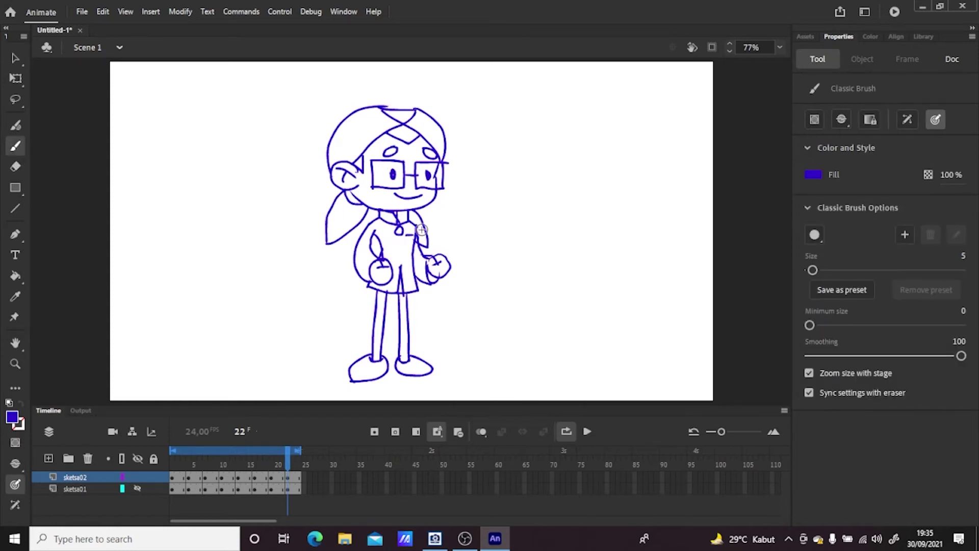
Add a short chest pocket line to the side view at frame 9
drag(288, 462, 218, 464)
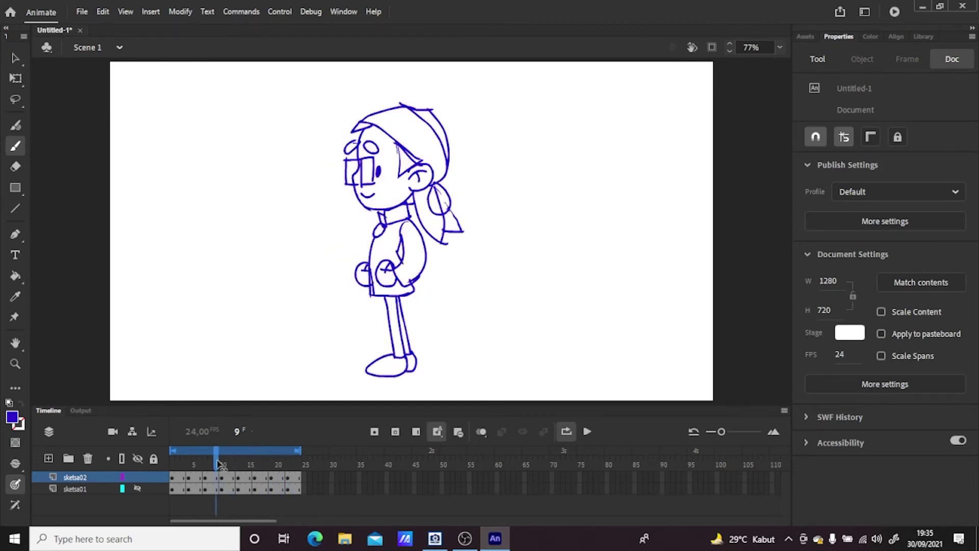
key(b)
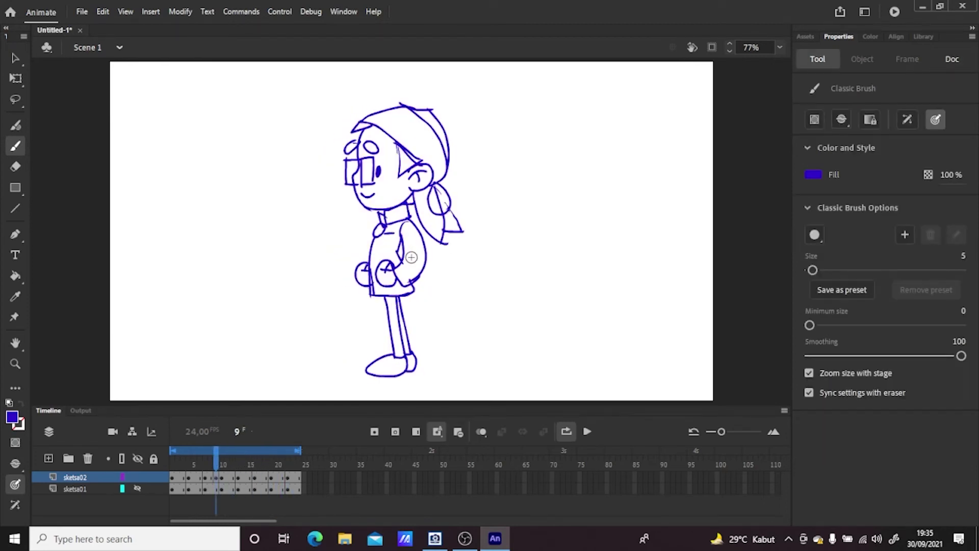
Erase the leftover chest pocket line and stray marks from the back view at frame 15
mouse_move(216, 452)
mouse_down()
mouse_move(173, 461)
mouse_move(273, 463)
mouse_move(250, 462)
mouse_move(256, 440)
mouse_up()
key(e)
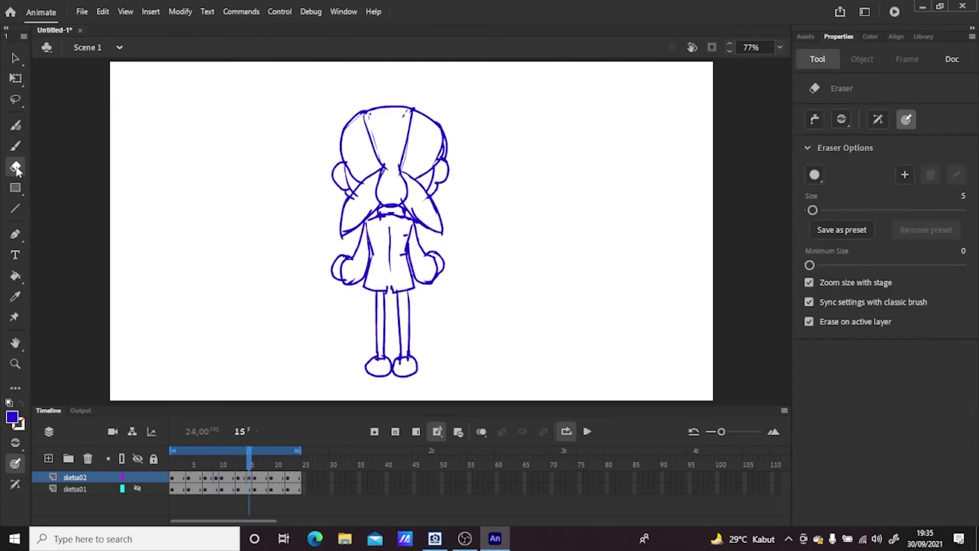
drag(377, 217, 388, 219)
click(250, 482)
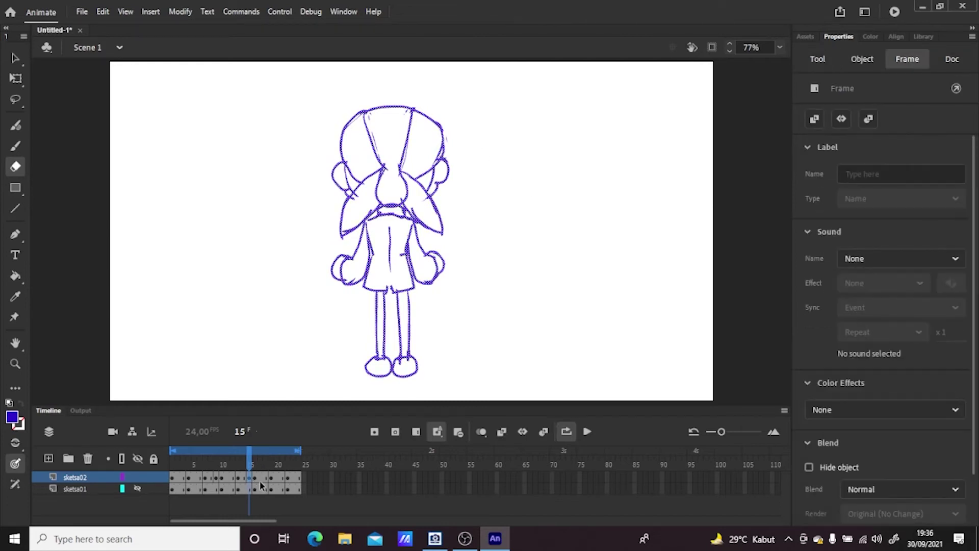
key(Escape)
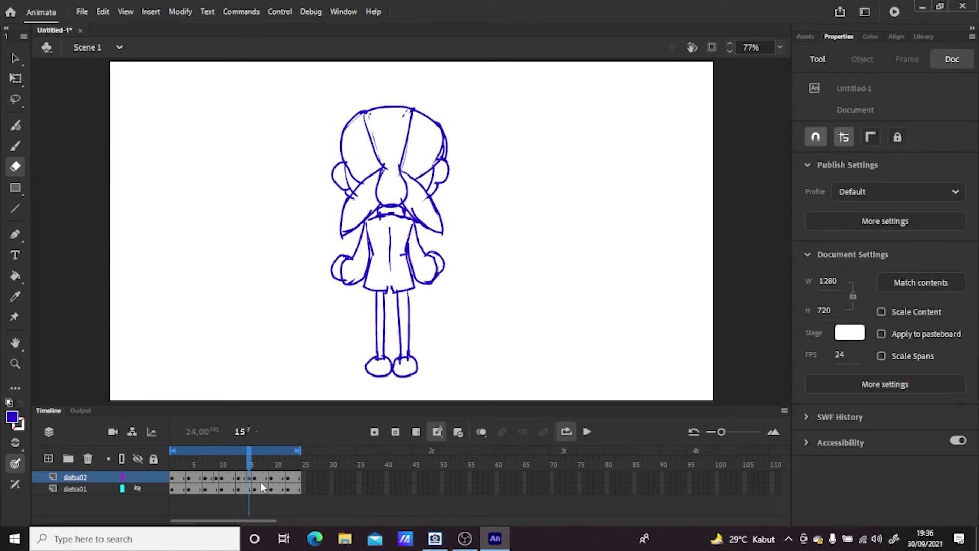
Step through the drawings from frame 15 to frame 22 to check the turnaround
key(period)
key(period)
key(period)
key(period)
key(period)
key(period)
key(period)
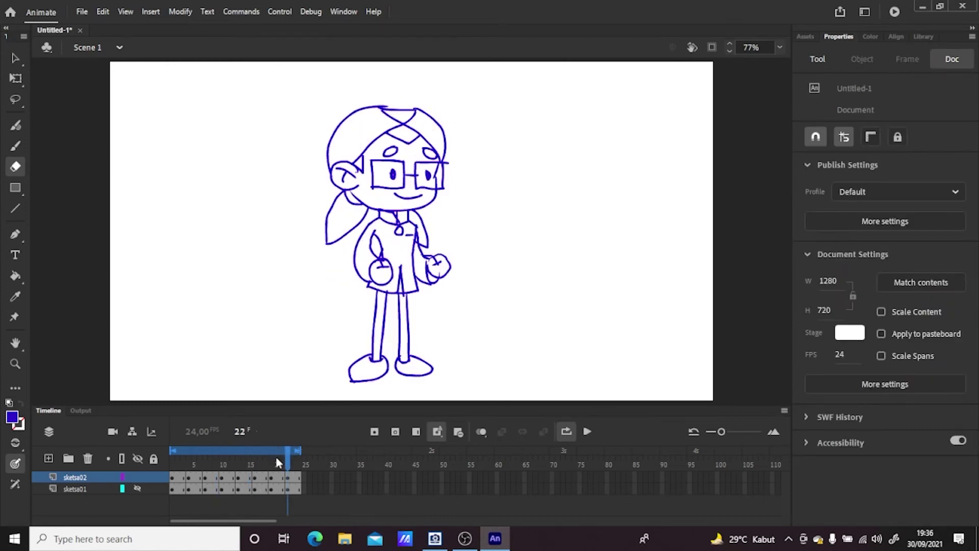
Add a short chest pocket line to the side-view drawing at frame 7 with the Classic Brush
click(271, 479)
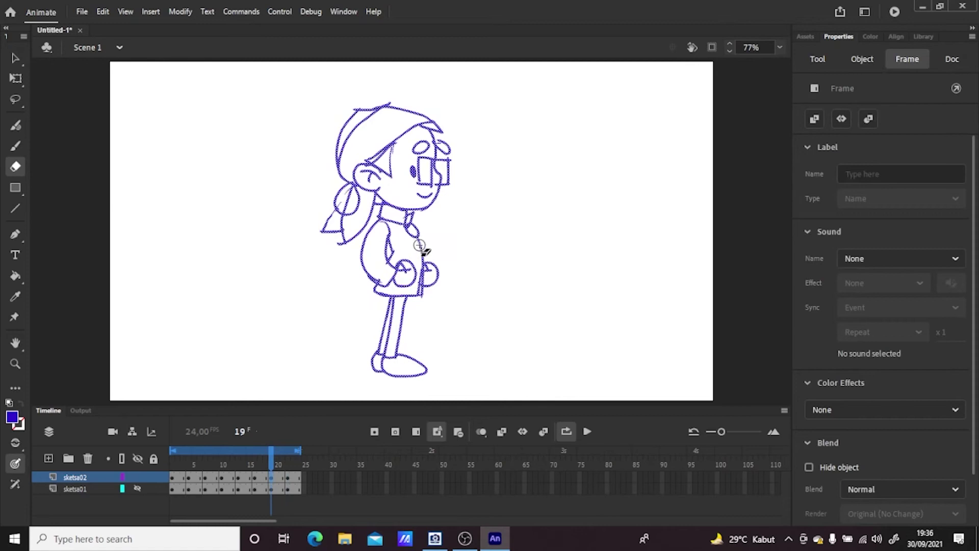
click(206, 480)
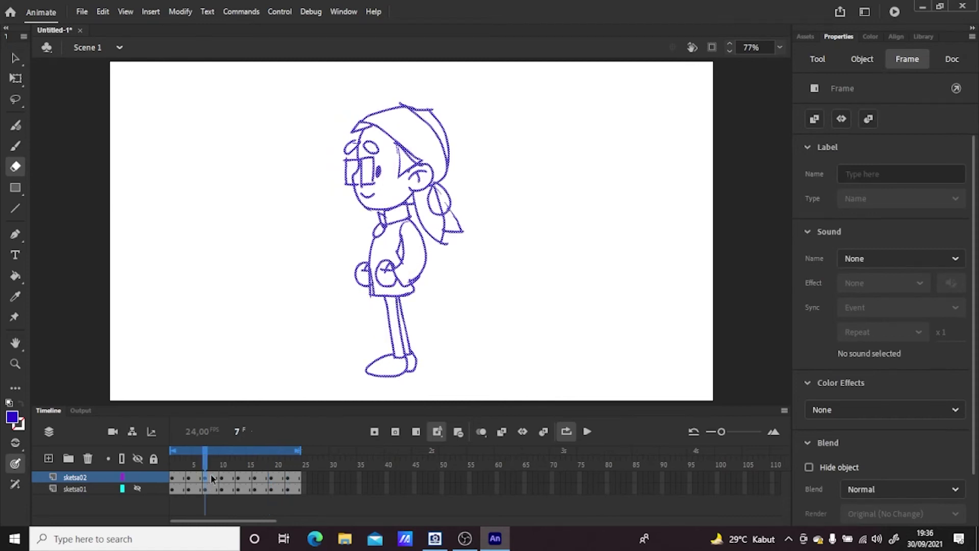
click(398, 235)
click(17, 147)
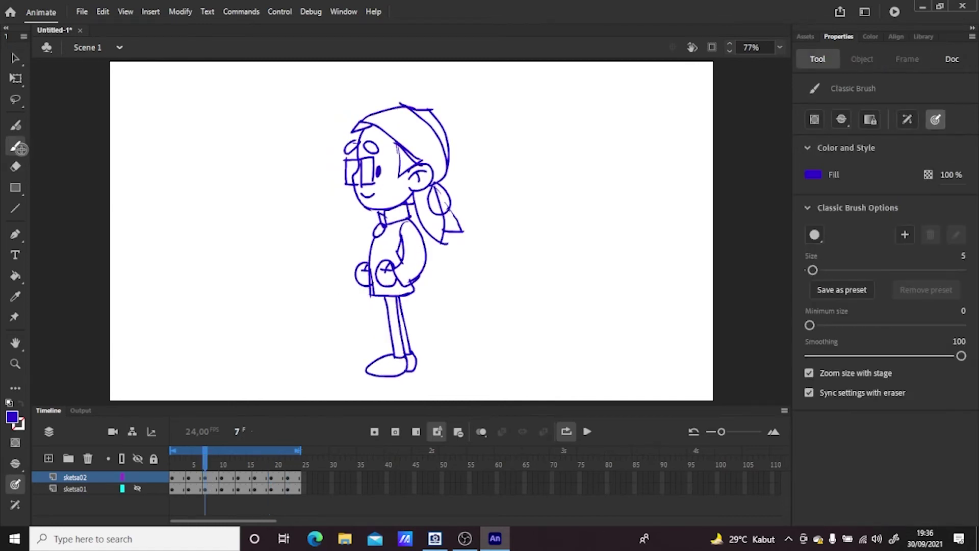
drag(389, 230, 400, 230)
Erase the leftover chest pocket lines and the stray stroke along the hair edge from the back view at frame 13
click(255, 477)
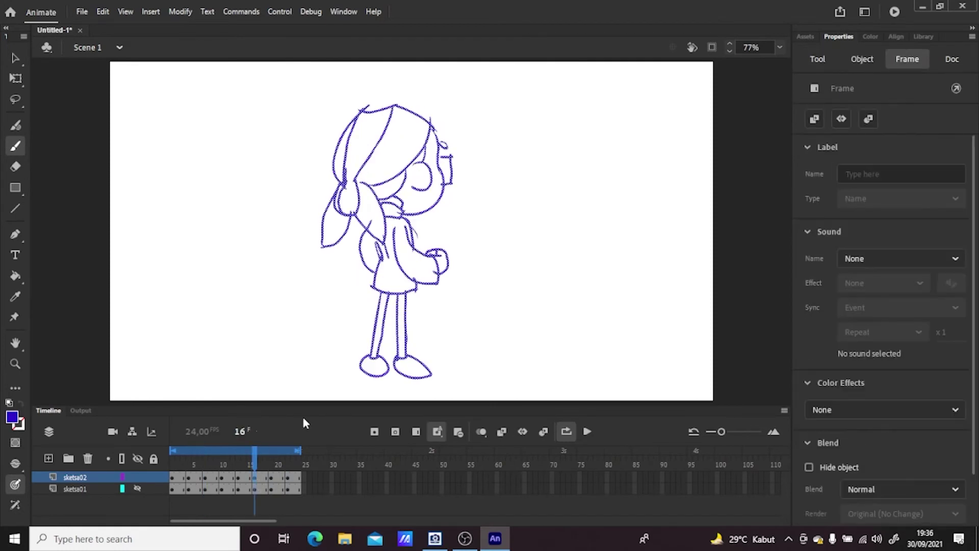
click(239, 476)
click(15, 166)
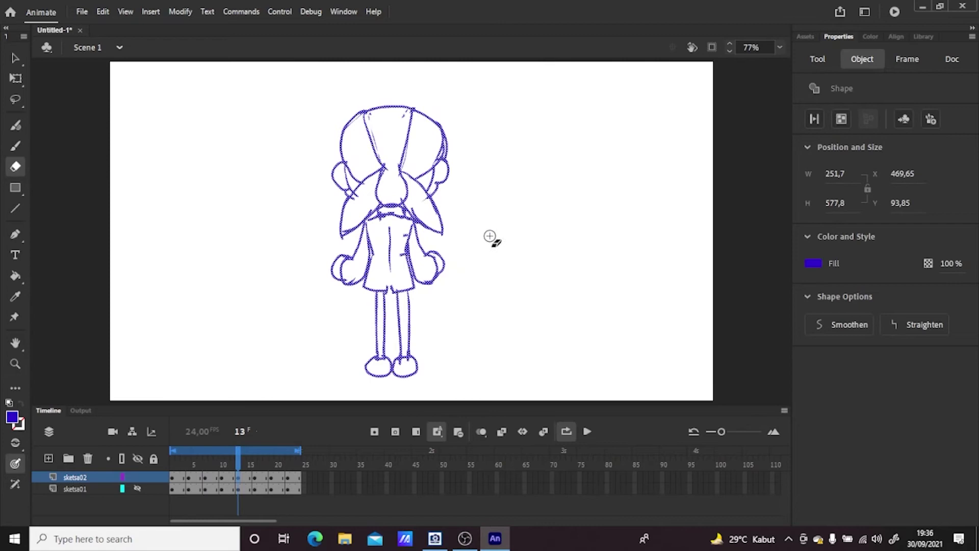
key(ctrl+shift+a)
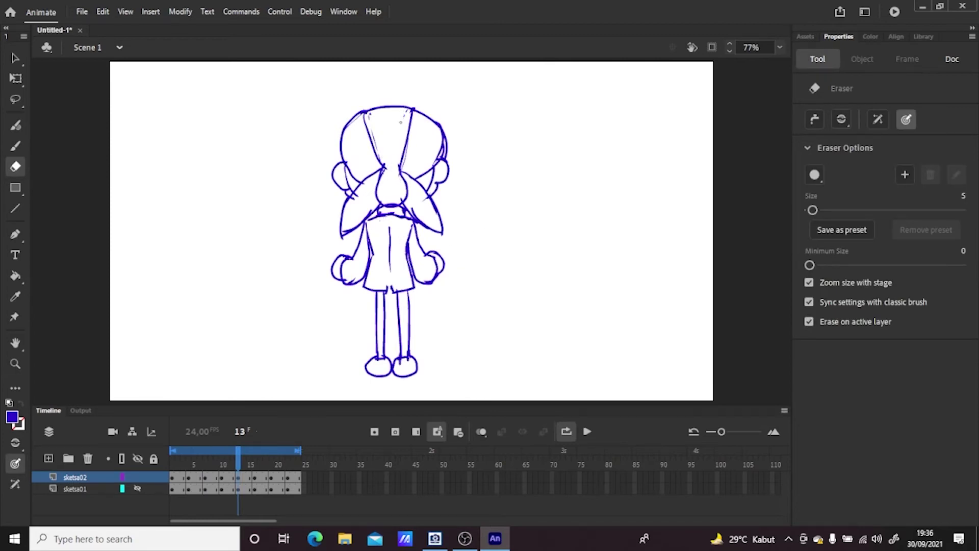
drag(448, 128, 446, 153)
Check the drawings at frames 19 and 23, and play the looping turnaround animation
click(272, 478)
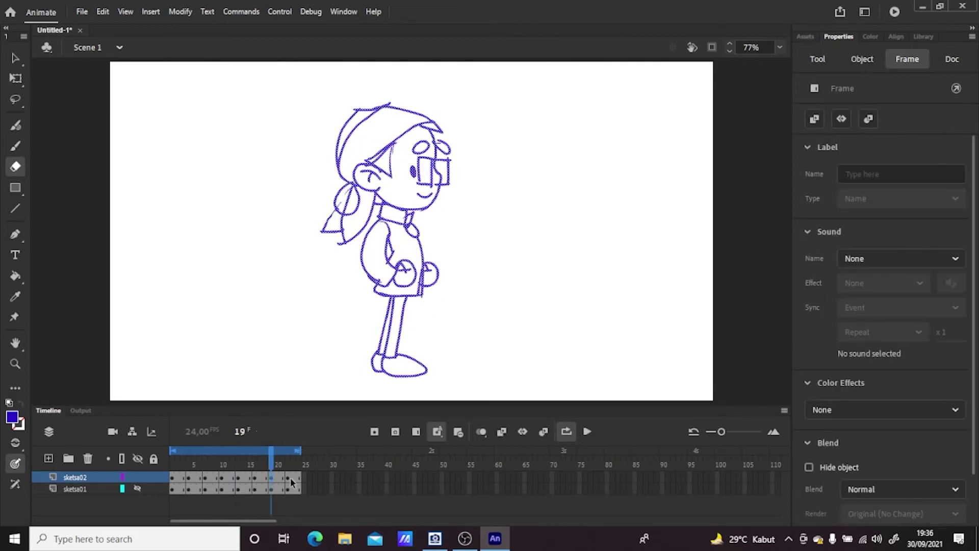
click(291, 479)
click(509, 315)
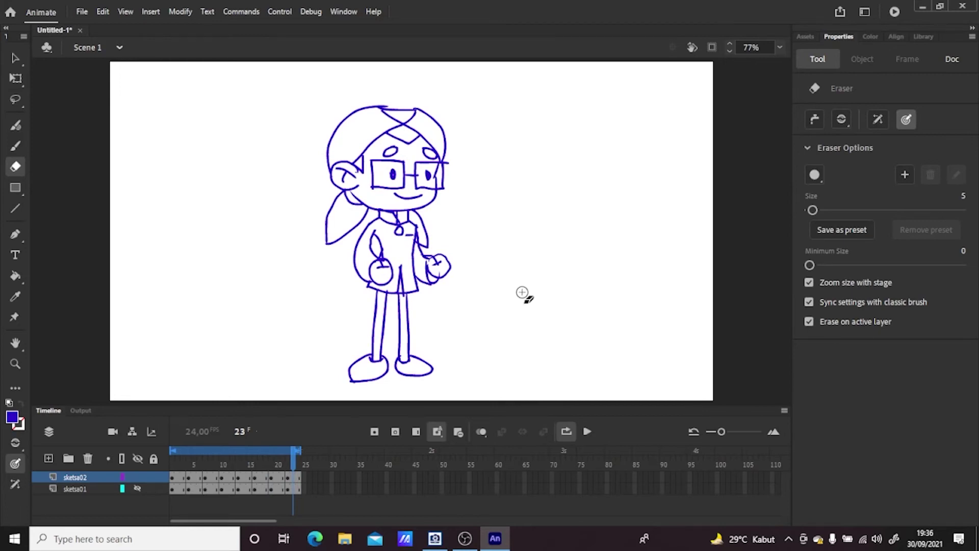
click(587, 431)
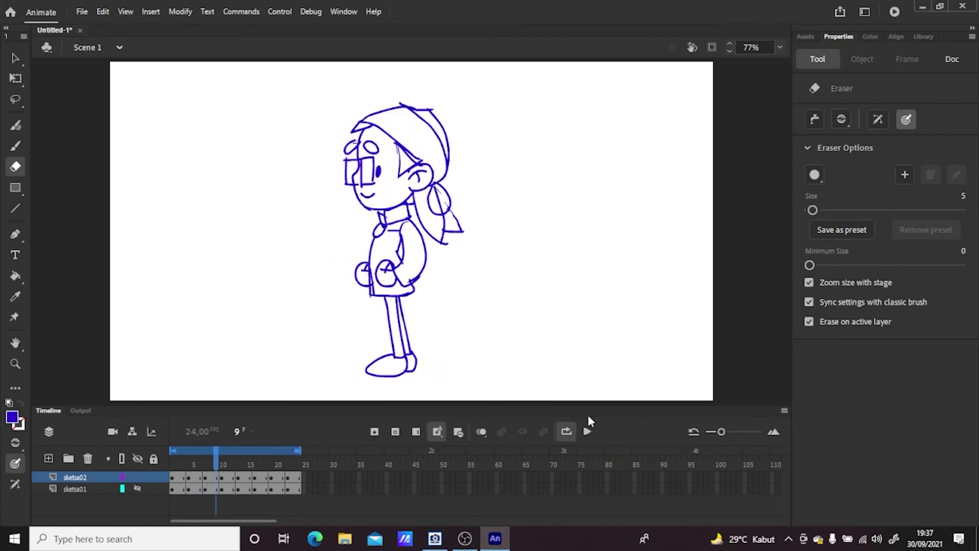
Save the document as MasBe_rotate_210930 in the IDS_bambi_210922 folder
click(82, 11)
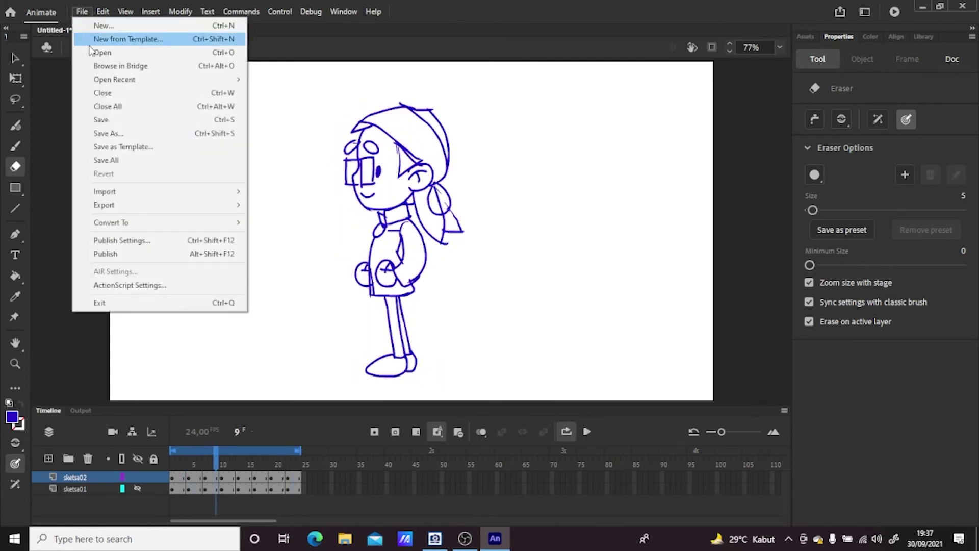
click(128, 134)
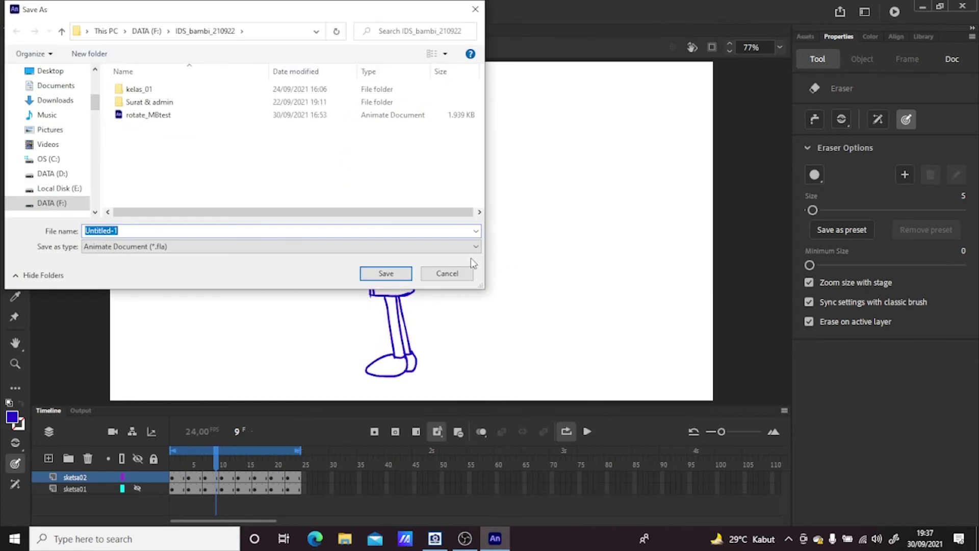
text(MasBe_rotate_210930)
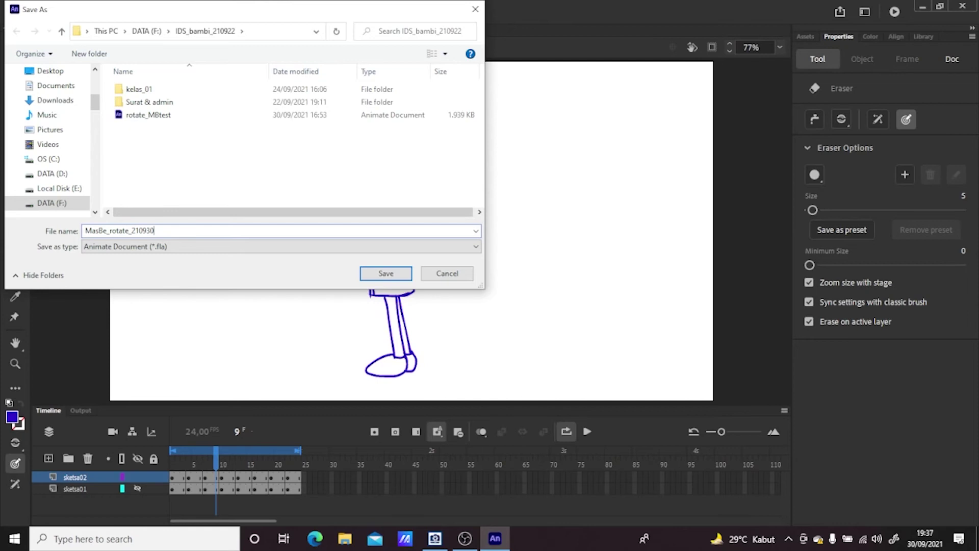
key(Return)
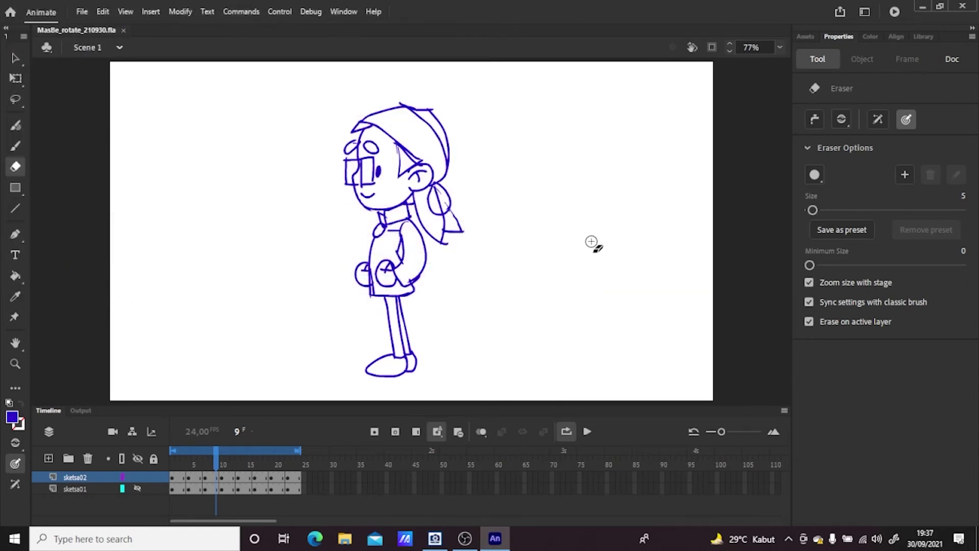
Start an import to the stage from frame 1 and browse the new MB_210930 folder and the drive's folder list for a reference image
click(83, 12)
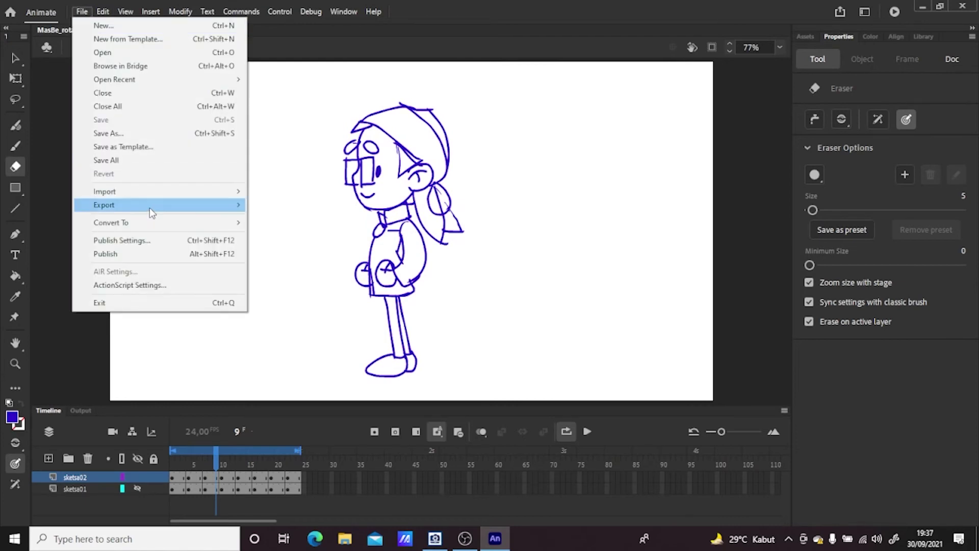
mouse_move(213, 204)
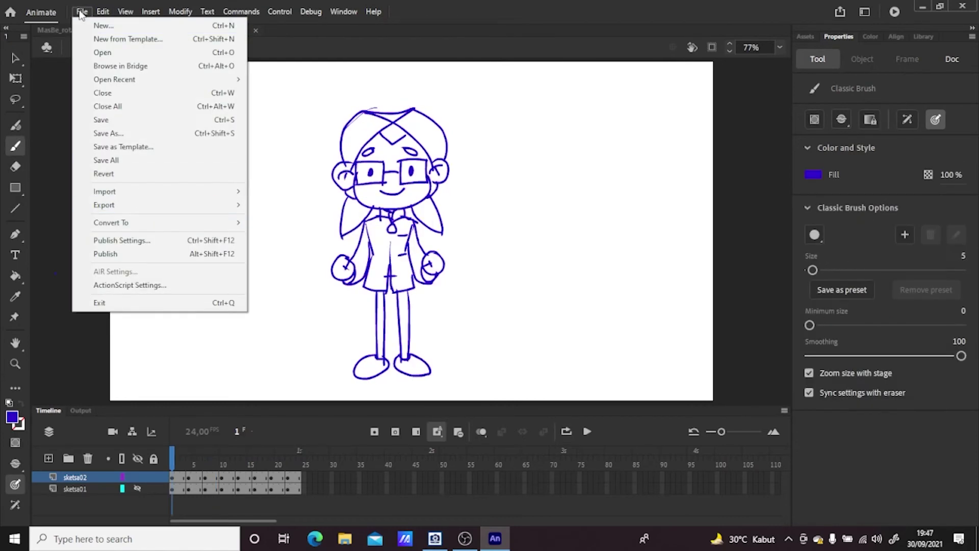
mouse_move(107, 194)
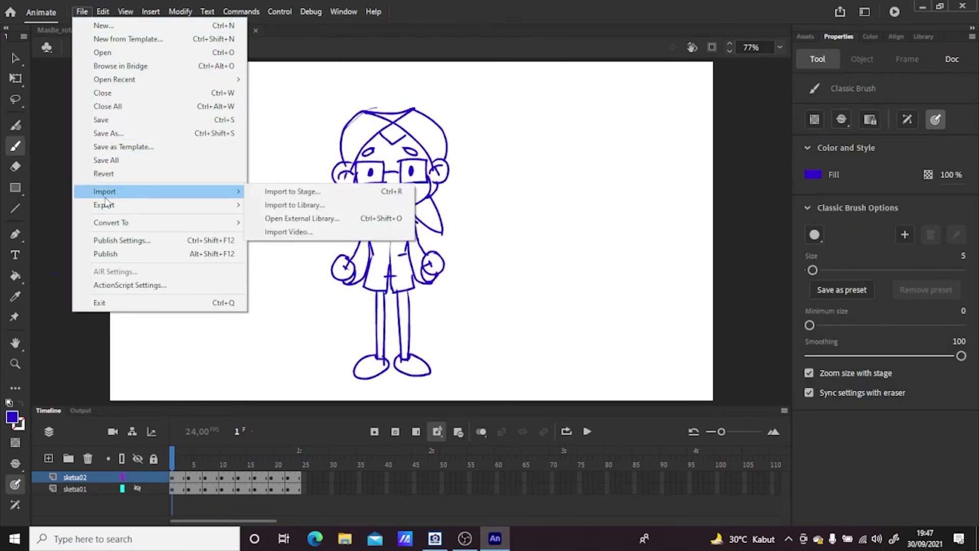
click(303, 196)
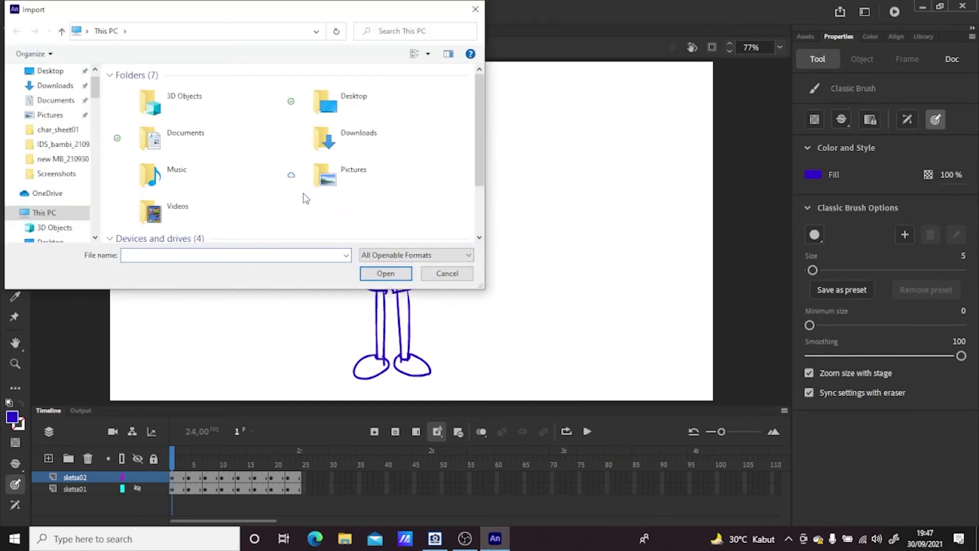
click(49, 162)
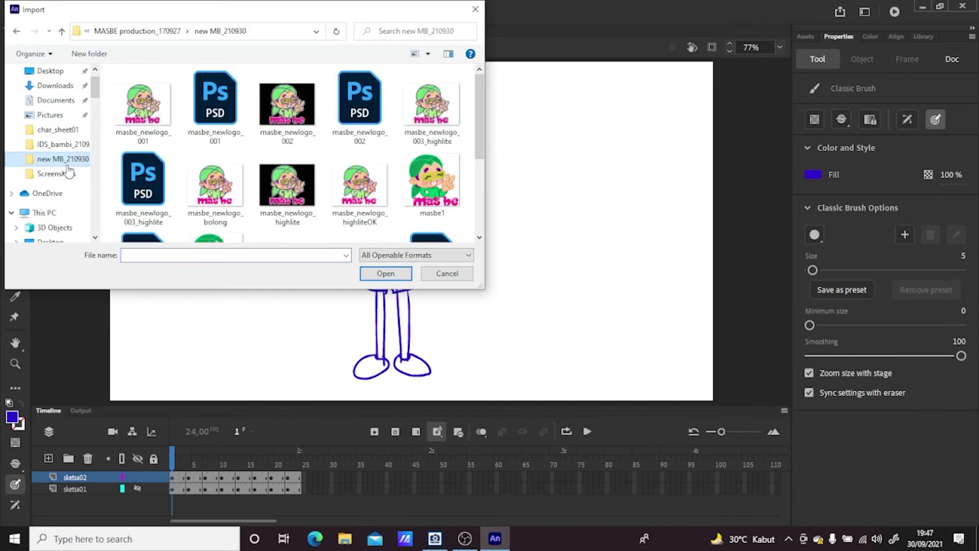
scroll(61, 184, down, 6)
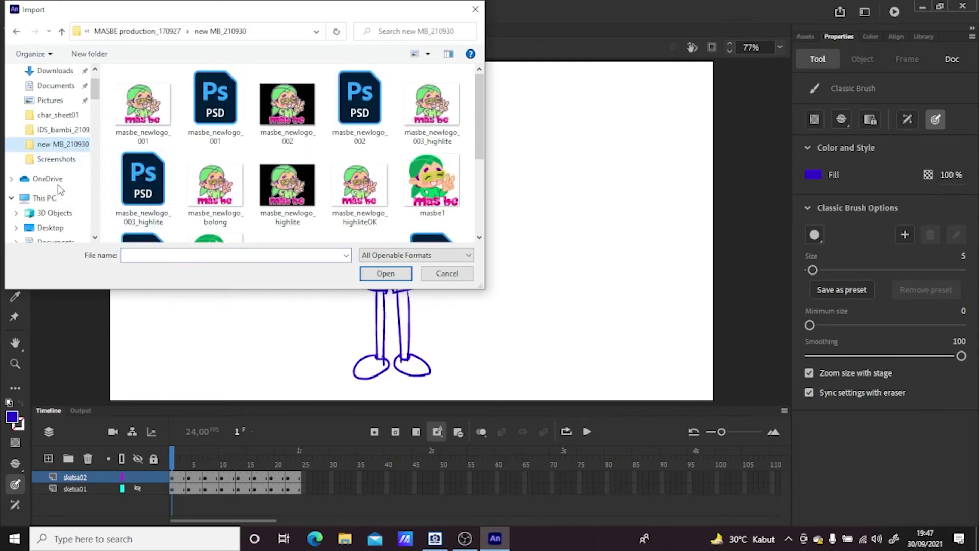
scroll(60, 190, down, 10)
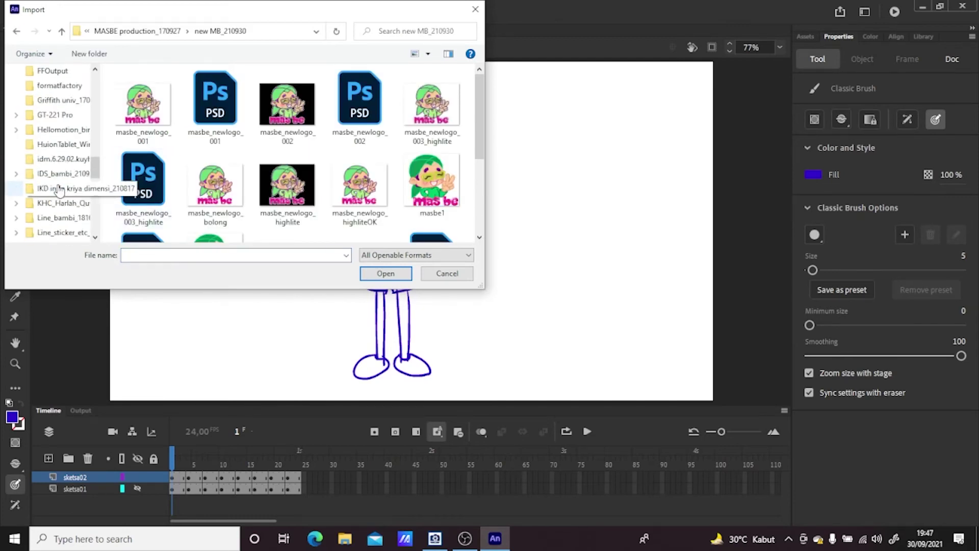
scroll(59, 190, down, 10)
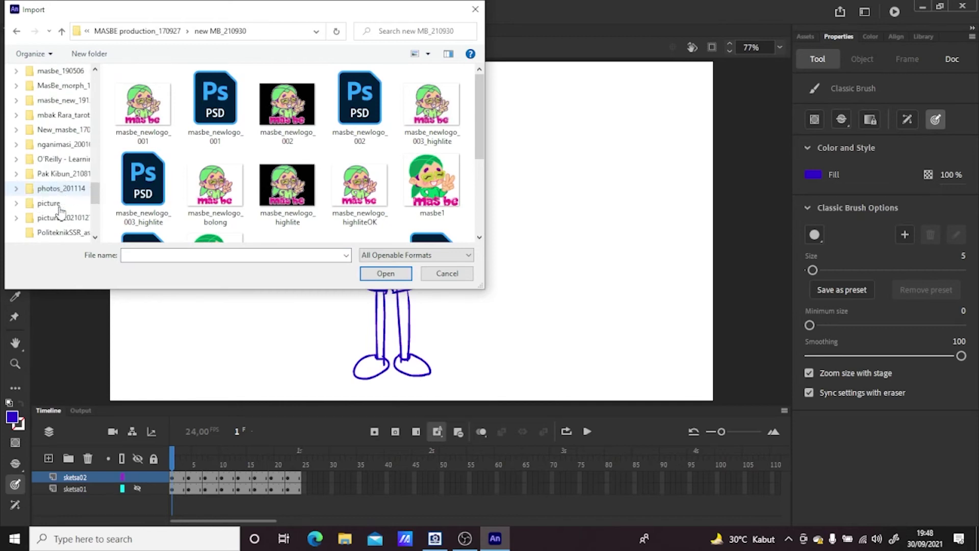
scroll(58, 214, down, 4)
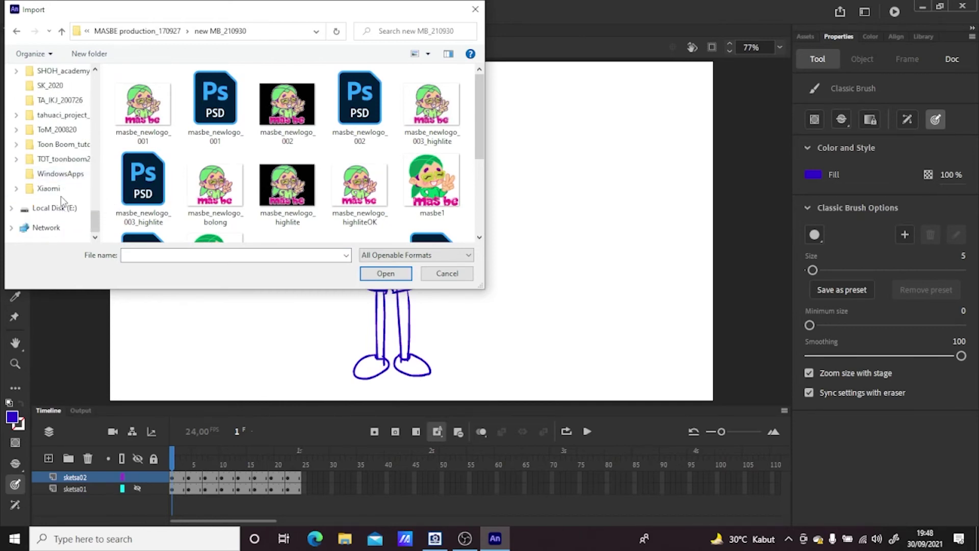
Import the image masbe_pose02_1 from the cerita_proposal folder inside TAACI_001 onto the stage
click(57, 115)
double_click(146, 203)
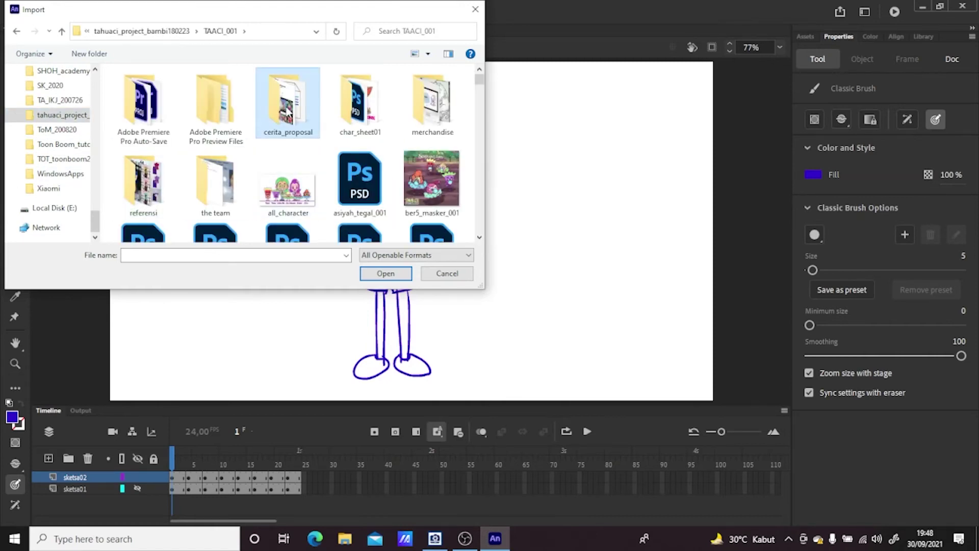
double_click(288, 113)
scroll(335, 136, down, 6)
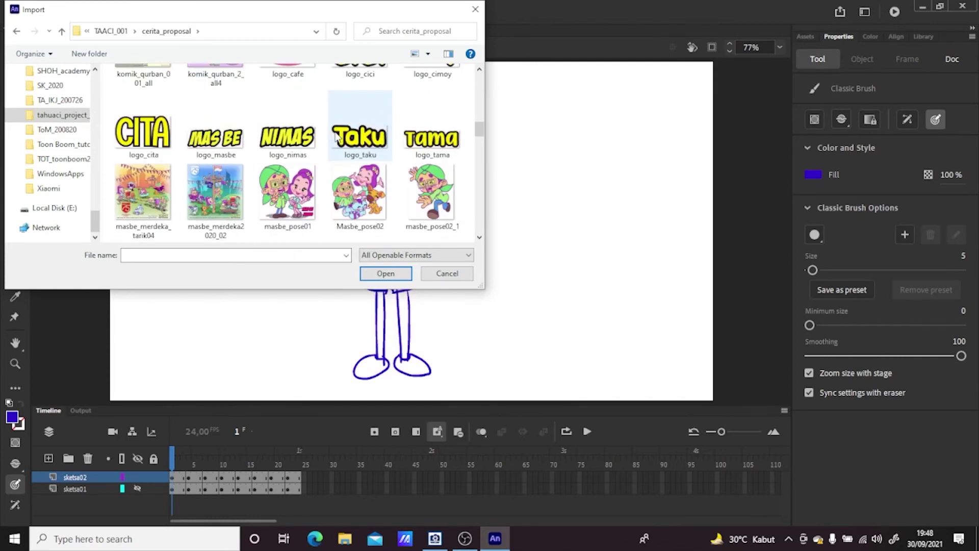
click(433, 194)
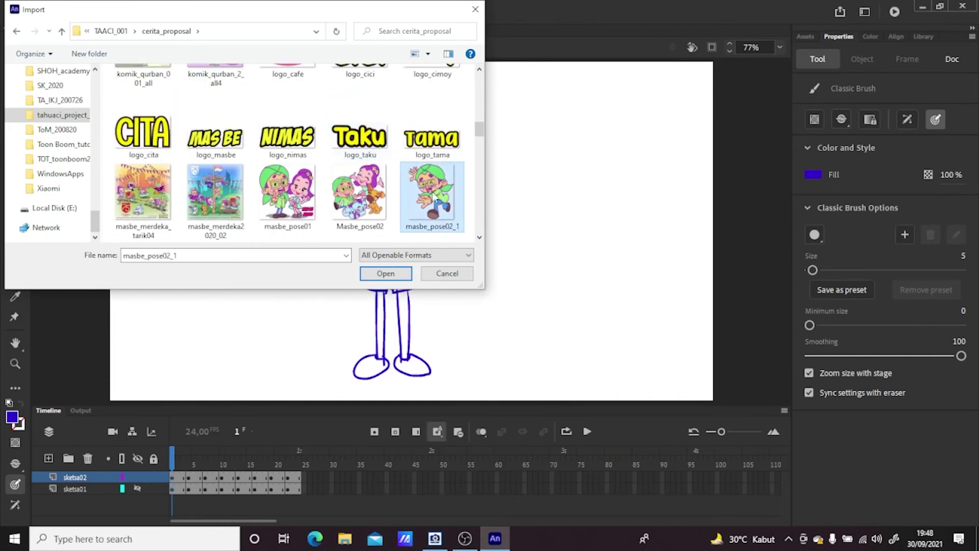
click(387, 276)
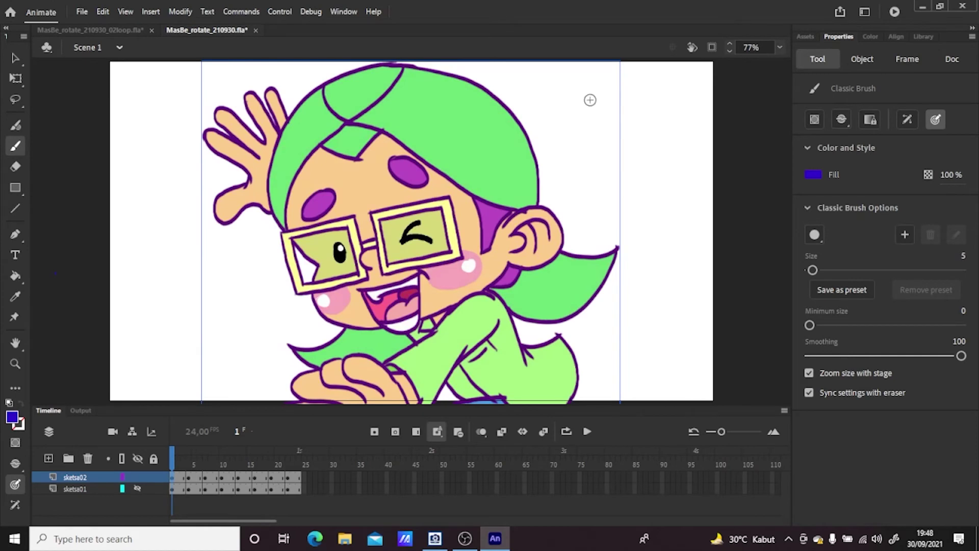
Scale the imported reference image to 507.5 by 628.25 and place it beside the front-view sketch at X -152, Y -22
click(16, 78)
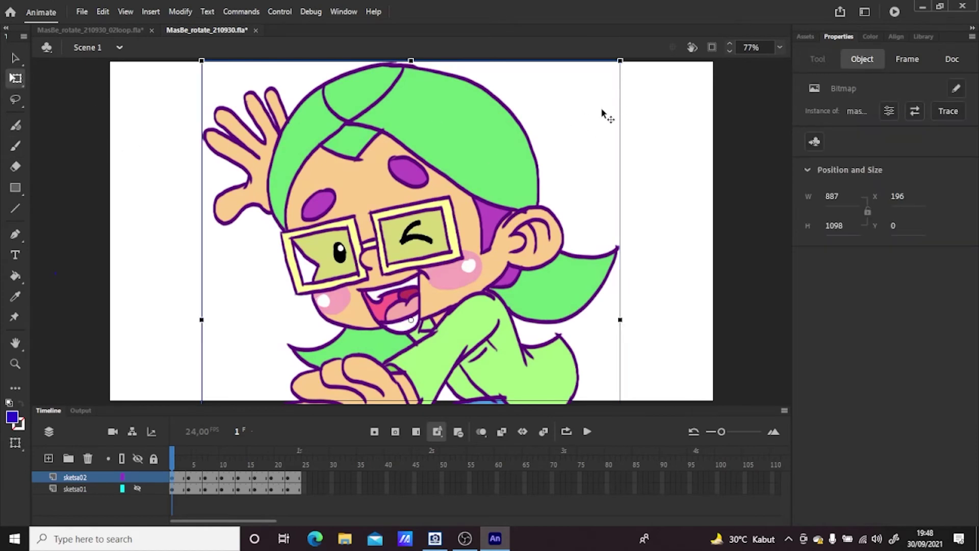
drag(619, 60, 441, 282)
drag(289, 321, 145, 115)
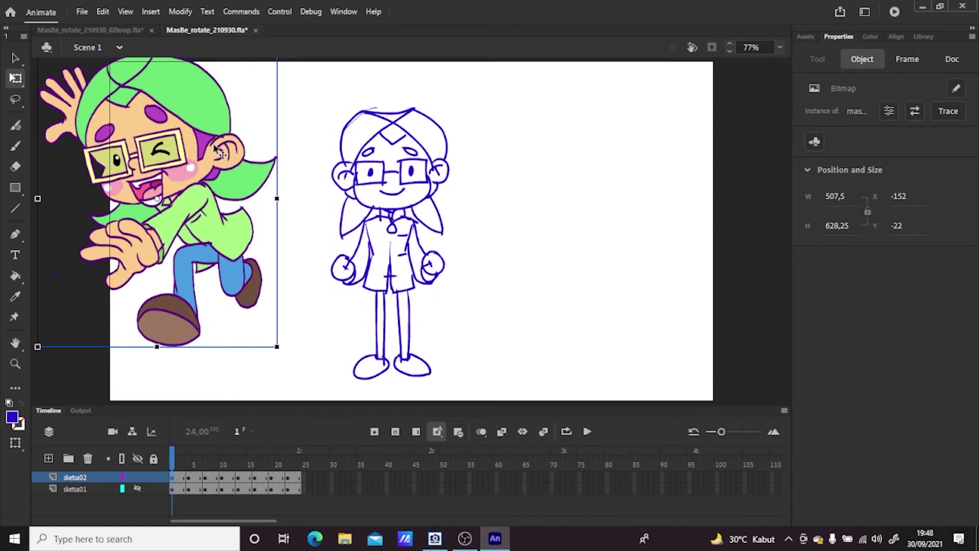
Sample the skin colour from the reference image and fill the front view's face, ears and hands at frame 1
click(13, 417)
click(194, 147)
click(16, 276)
click(408, 193)
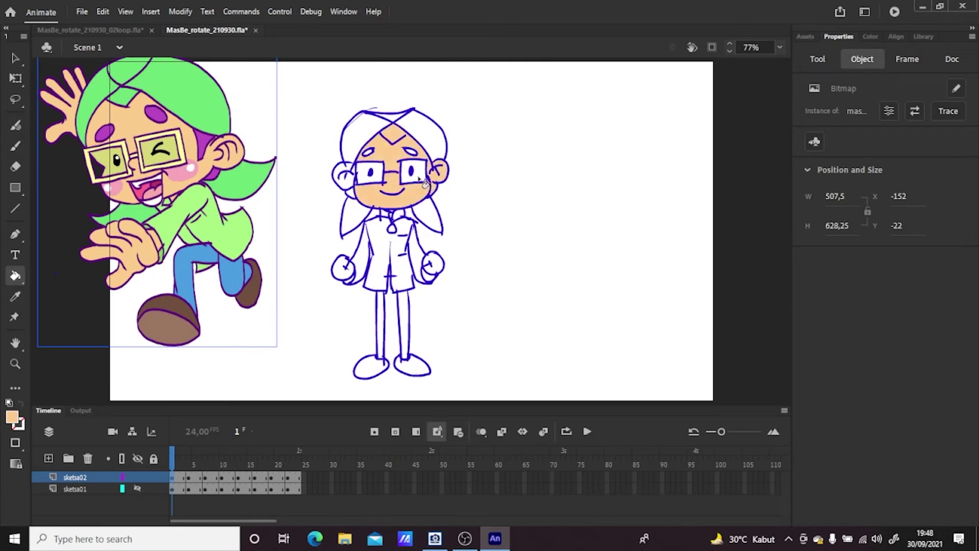
click(364, 182)
click(442, 165)
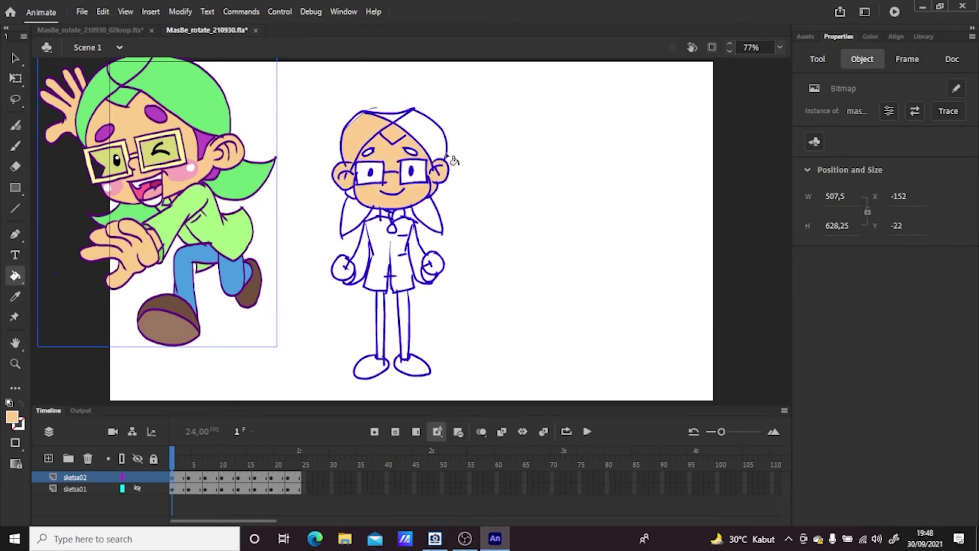
click(344, 271)
click(433, 267)
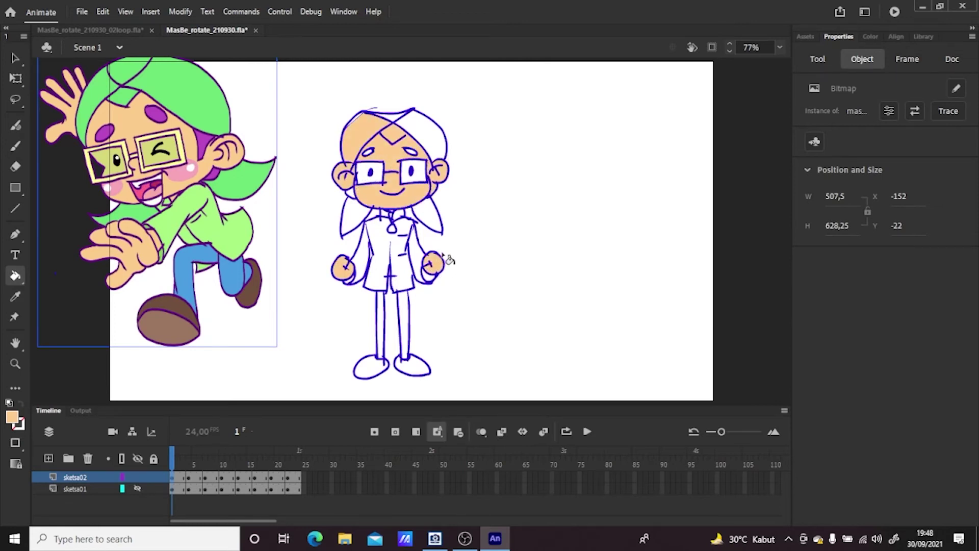
Fill the face, ear and both hands of the three-quarter view at frame 4 with the sampled skin colour
click(190, 478)
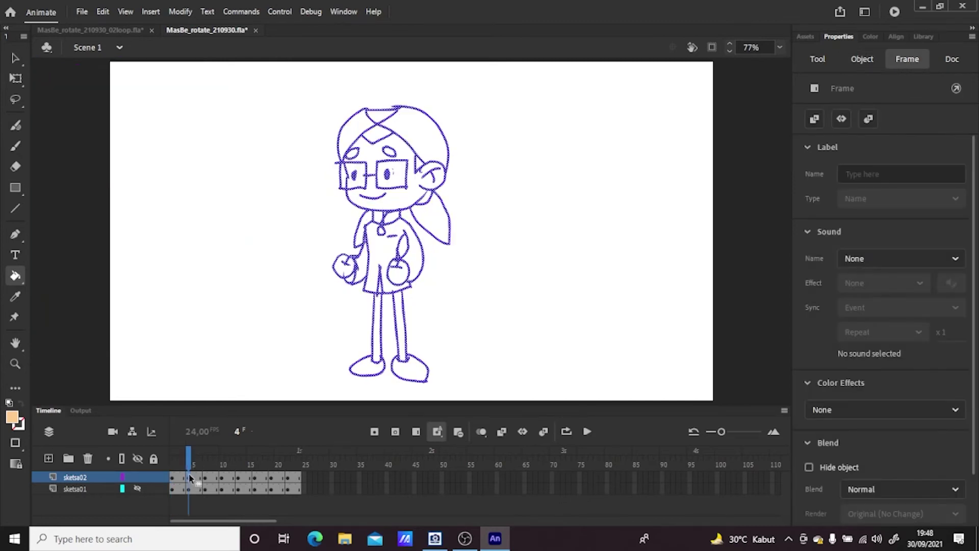
click(411, 203)
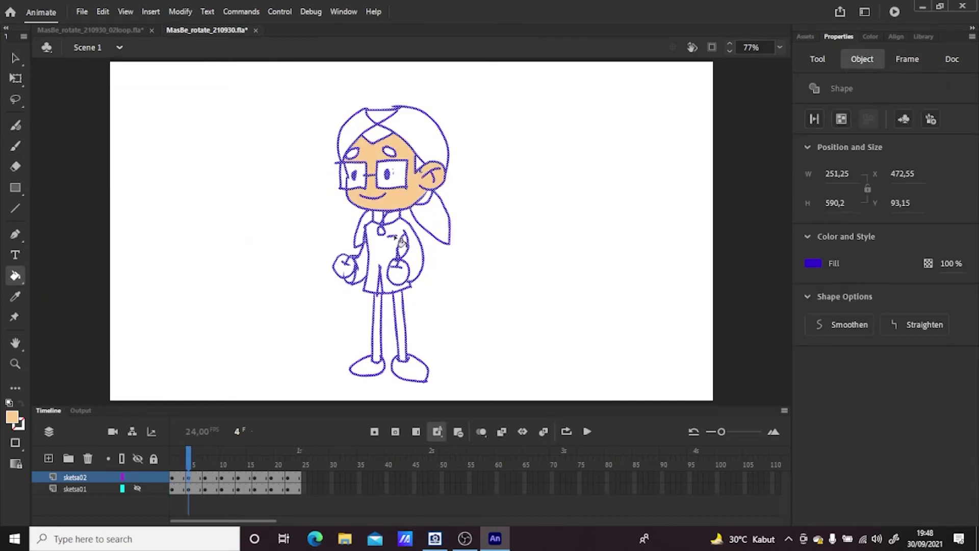
click(401, 275)
click(348, 270)
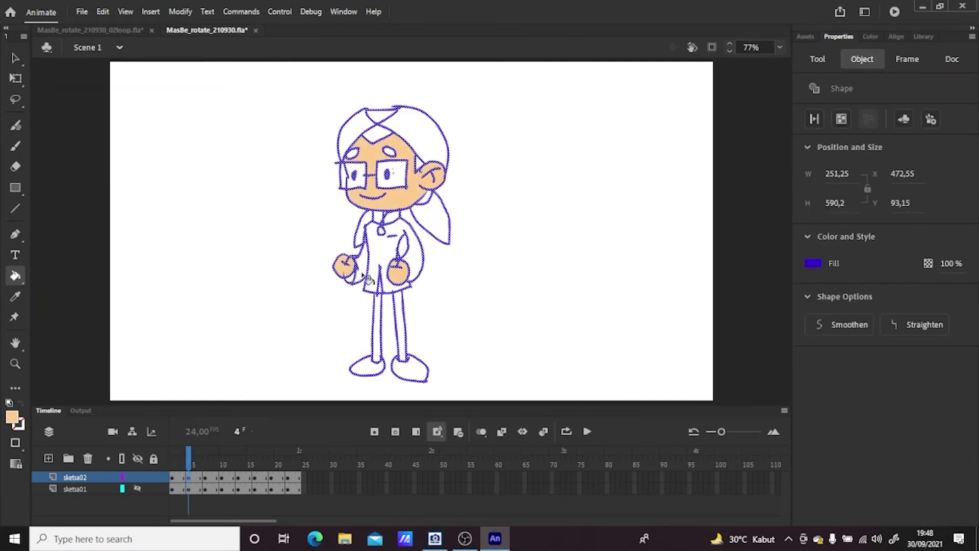
Fill both hands and the face of the side view at frame 7 with the sampled skin colour
click(205, 477)
click(387, 275)
click(363, 276)
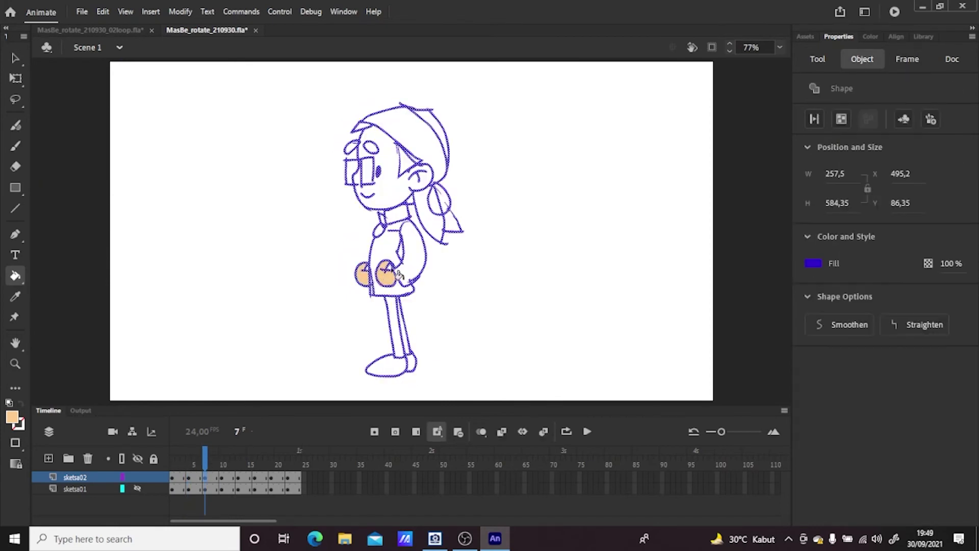
click(395, 192)
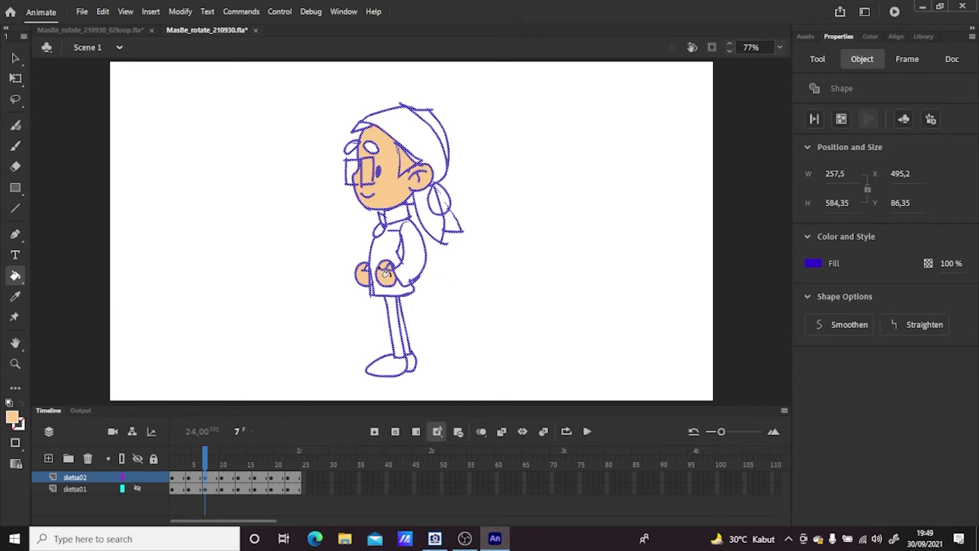
Fill the hand, face and small neck area of the rear three-quarter view at frame 10 with the skin colour
click(223, 478)
click(349, 261)
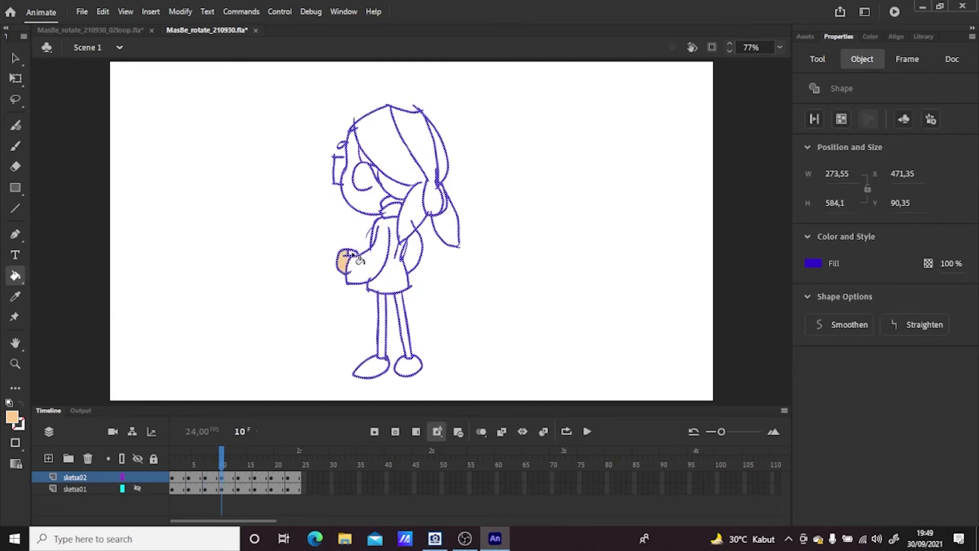
click(368, 193)
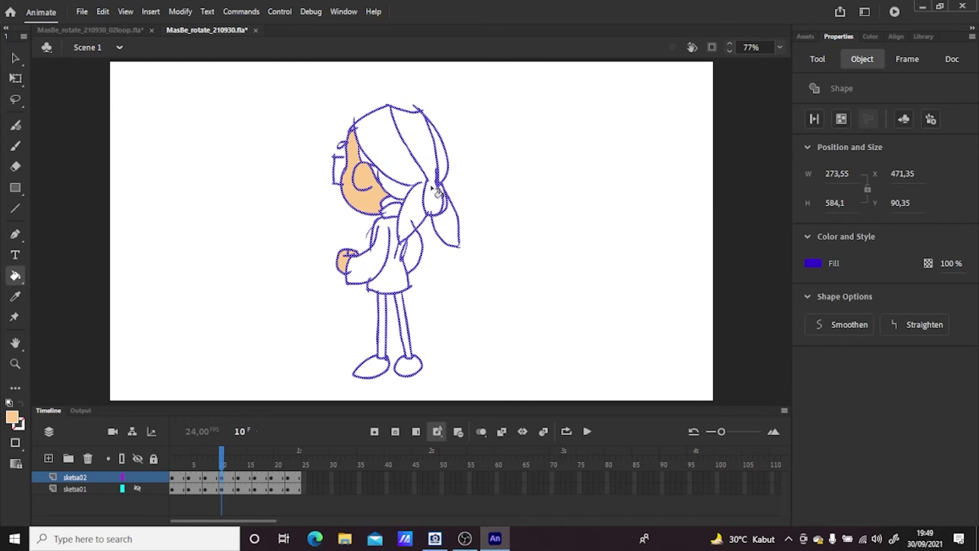
click(390, 204)
Go to the back view at frame 13 of sketsa02 and clear the artwork selection
click(243, 479)
key(v)
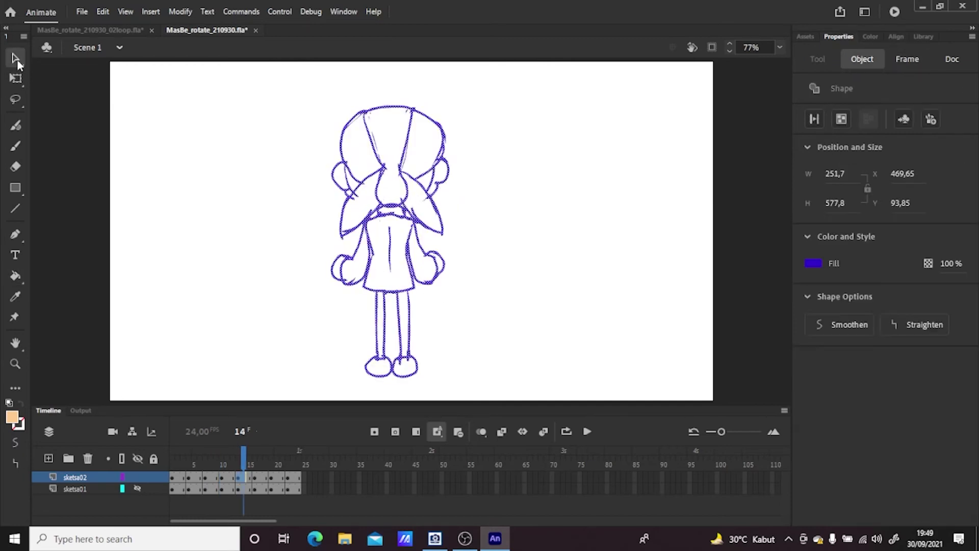
click(487, 147)
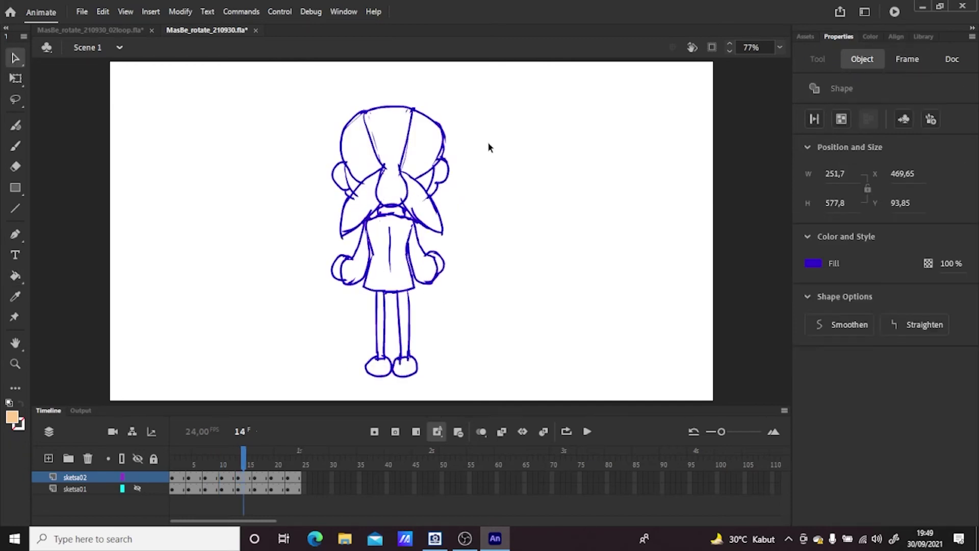
click(241, 481)
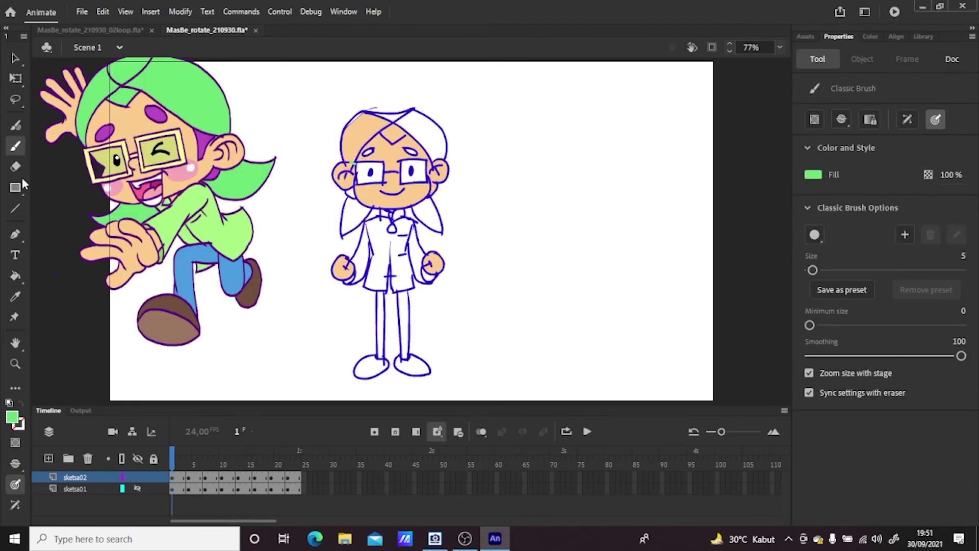
Fill the front view's headscarf and both of its tails at frame 1 with the reference green, using the brush to close outline gaps
click(15, 276)
click(357, 136)
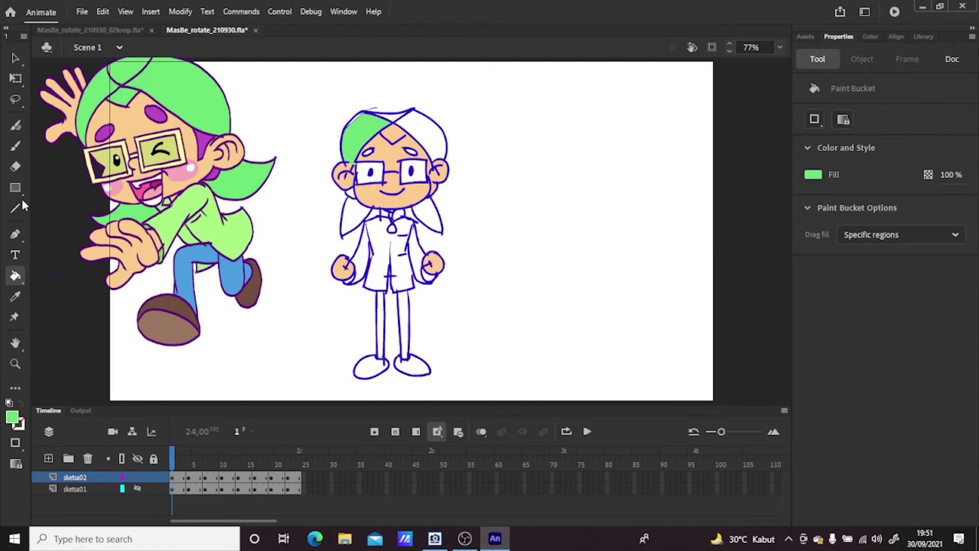
click(15, 146)
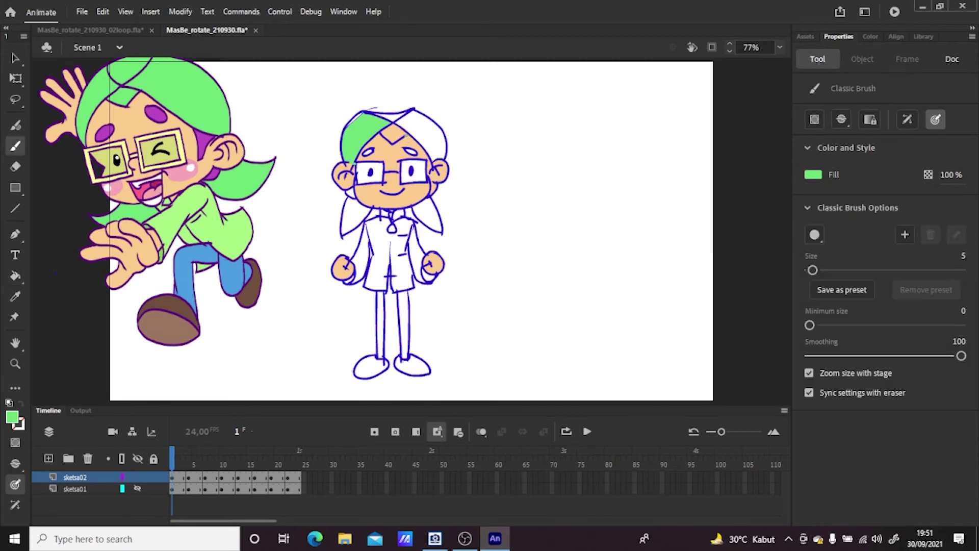
click(16, 276)
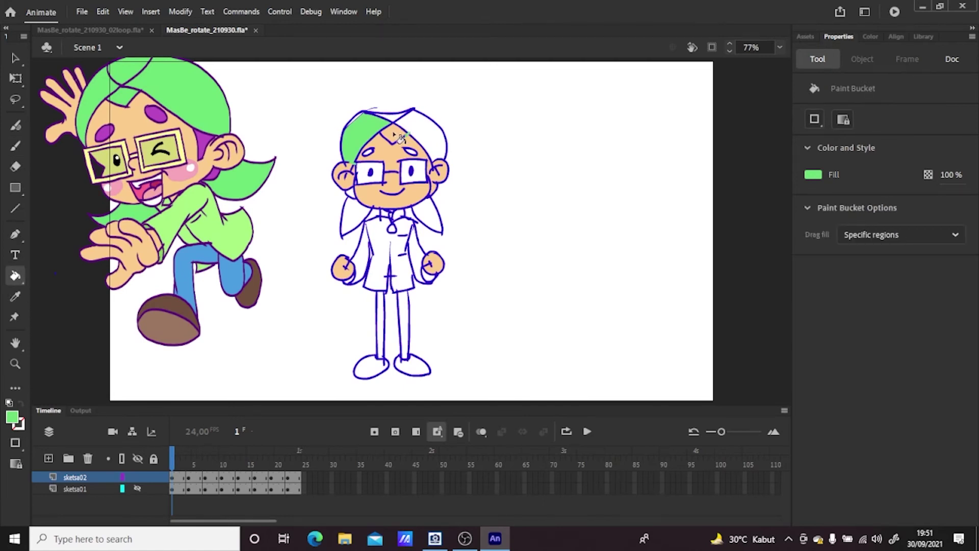
click(408, 135)
click(402, 122)
click(431, 217)
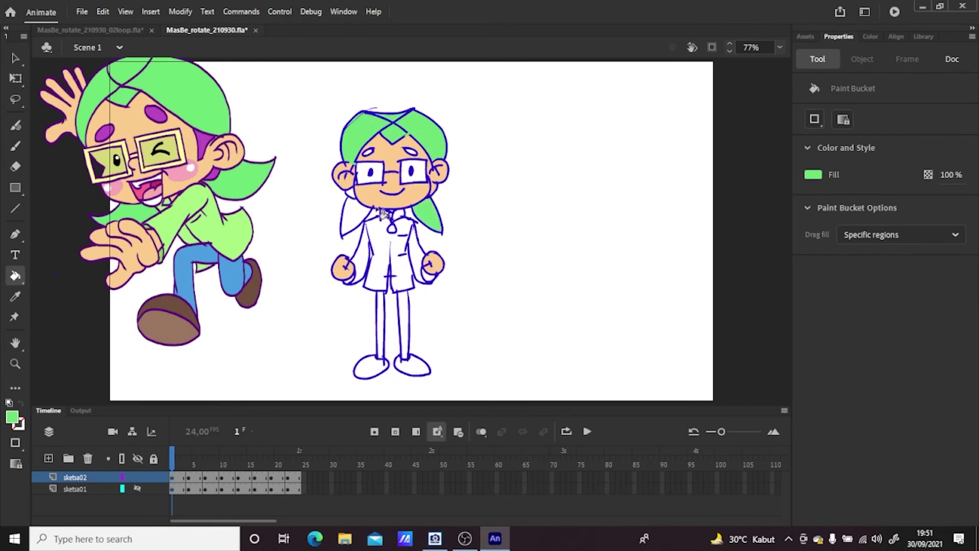
click(368, 214)
Fill the three-quarter view's near headscarf section, centre folds and far tail at frame 4 with the green
click(189, 480)
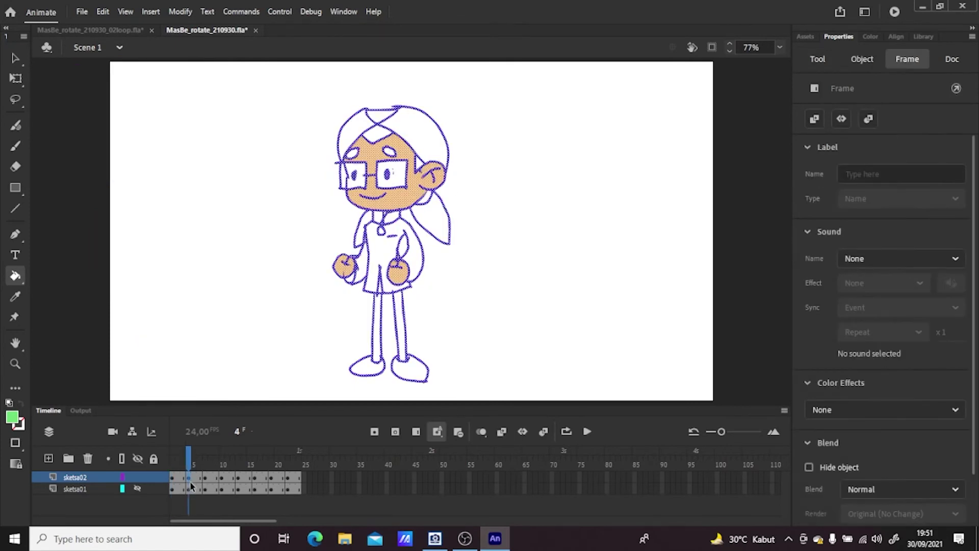
click(368, 218)
click(408, 133)
click(376, 133)
click(381, 116)
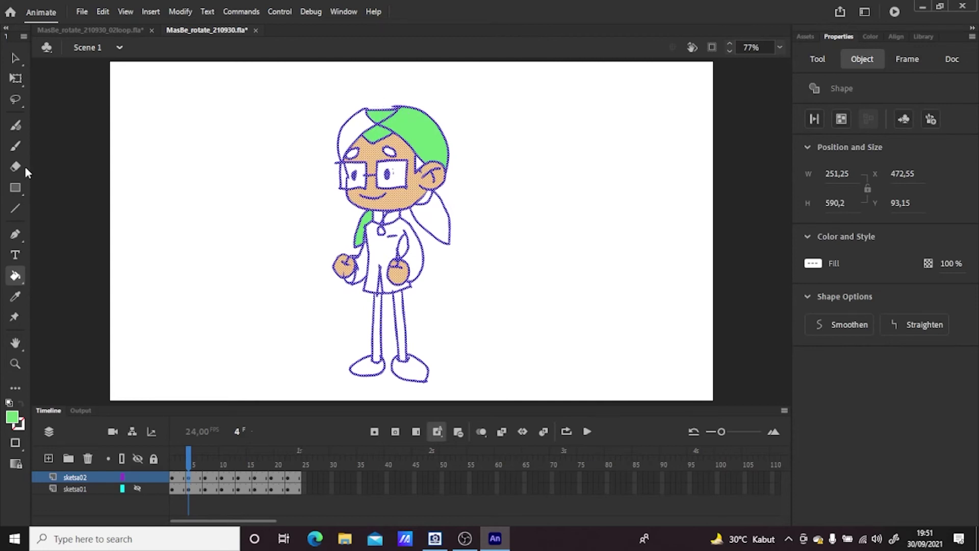
Close the outline gaps at frame 4 with the green brush and fill the far headscarf section and the near tail
key(v)
click(455, 93)
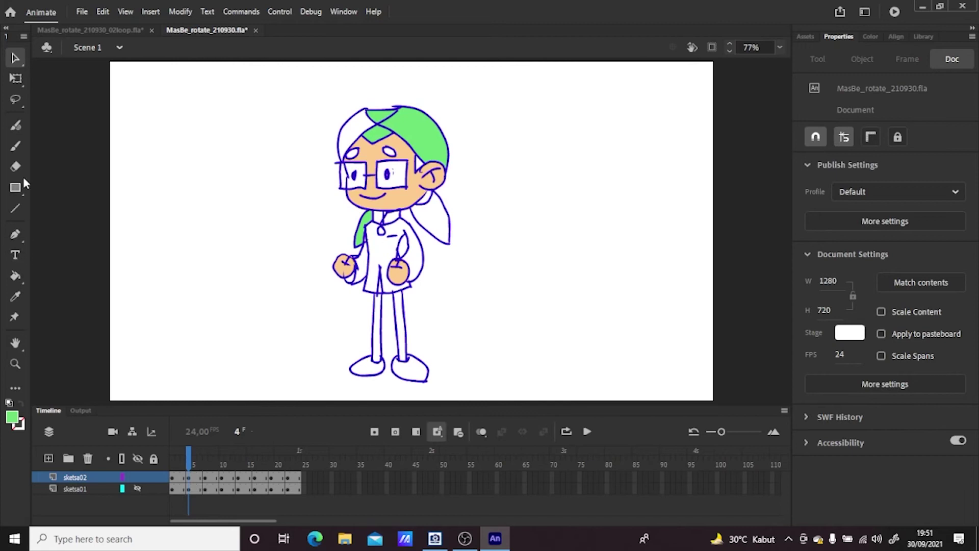
click(15, 145)
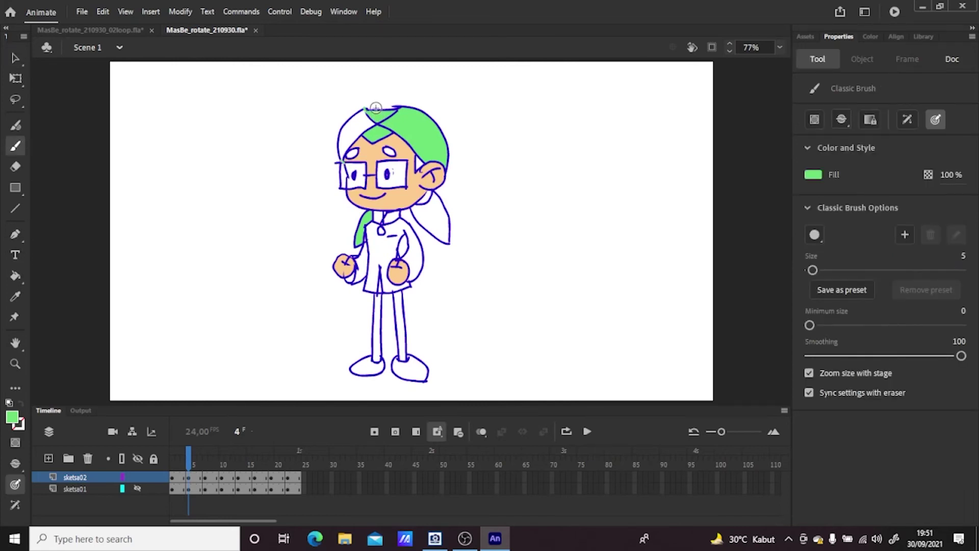
click(16, 276)
click(358, 131)
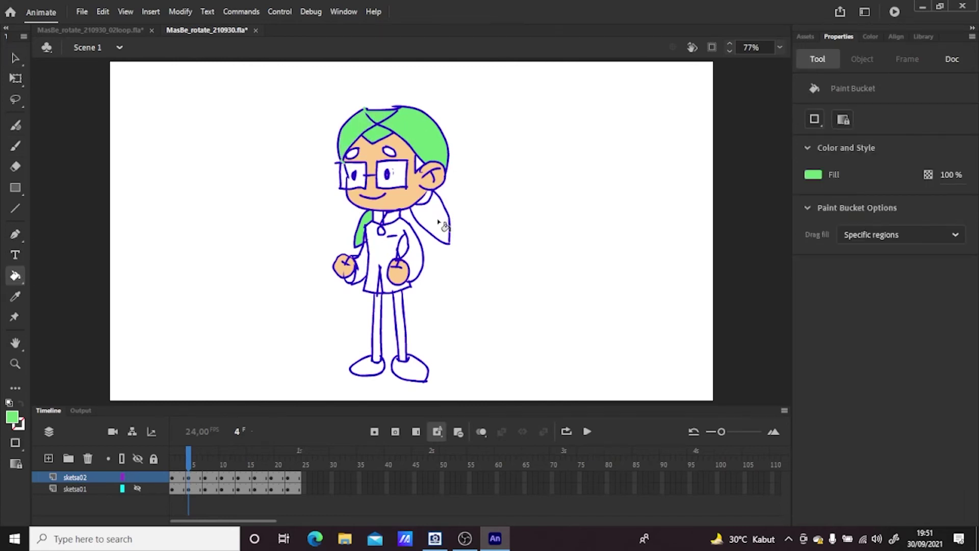
key(b)
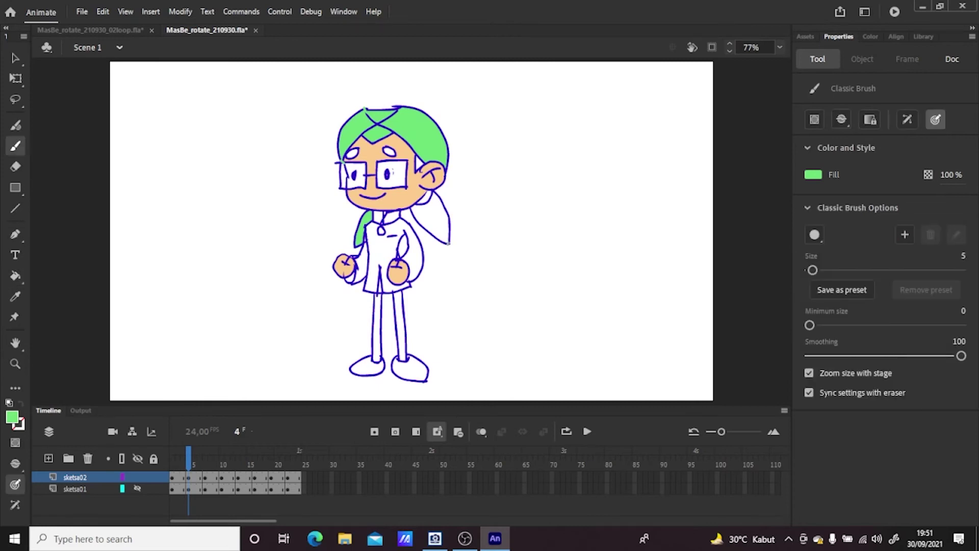
click(20, 280)
click(440, 219)
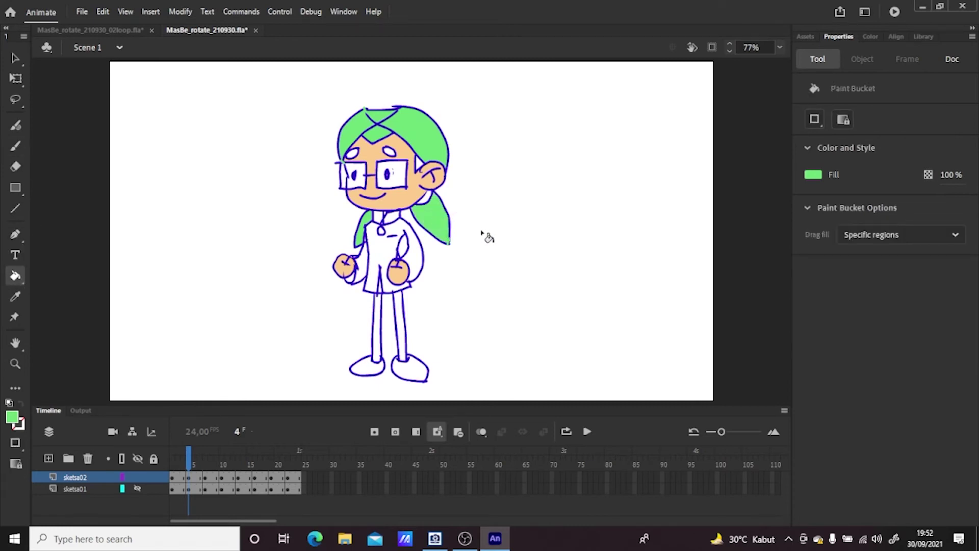
Fill the side view's headscarf, knot and tails at frame 7 with the green
click(205, 481)
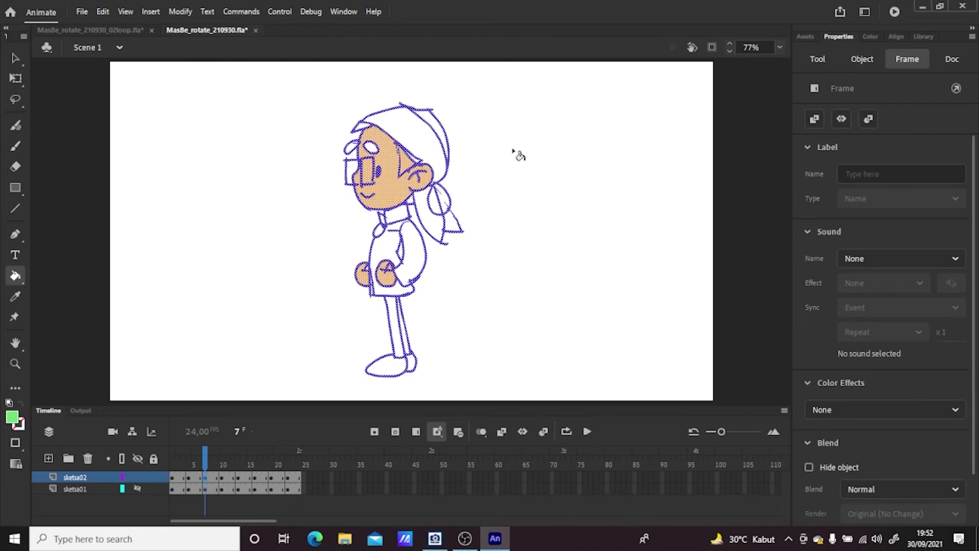
key(ctrl+a)
key(v)
click(521, 176)
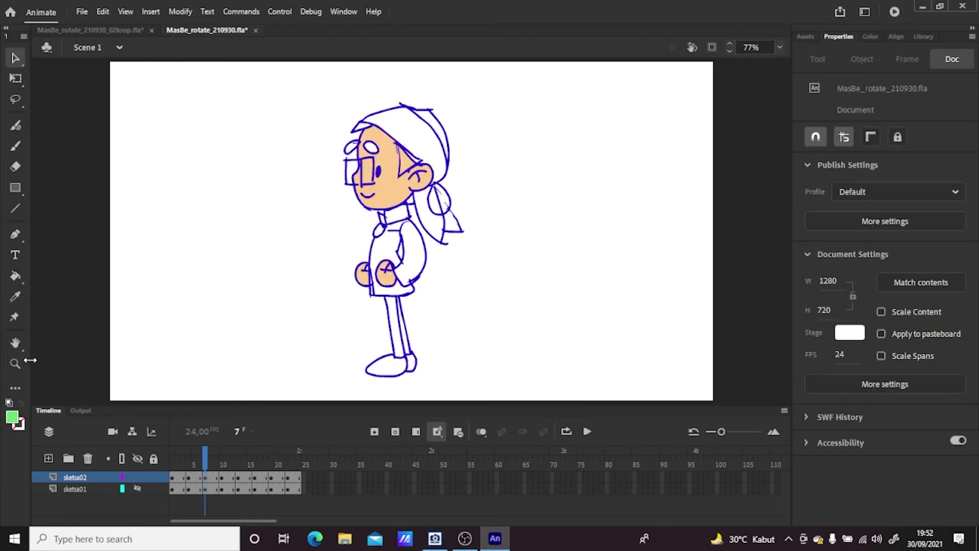
click(16, 275)
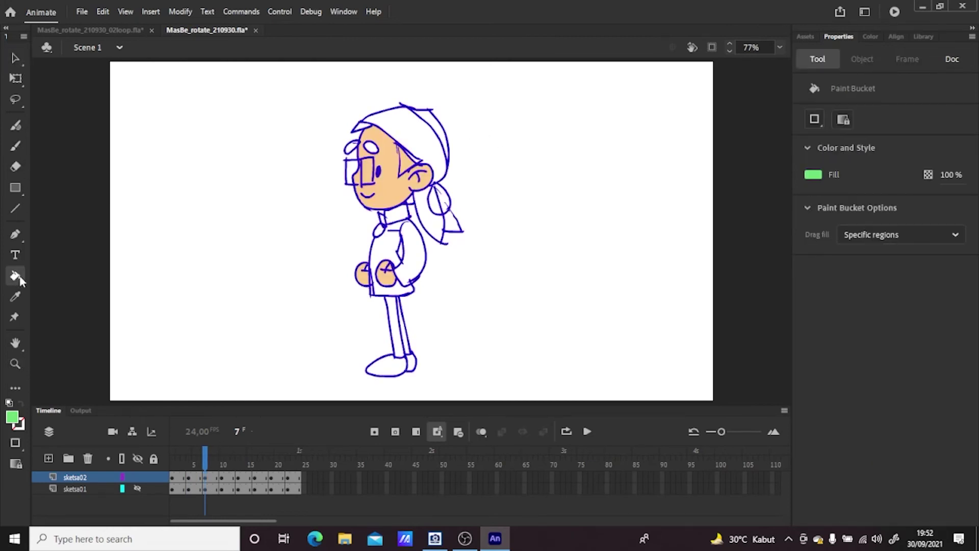
click(435, 223)
click(453, 226)
click(441, 179)
click(402, 121)
click(436, 126)
click(365, 128)
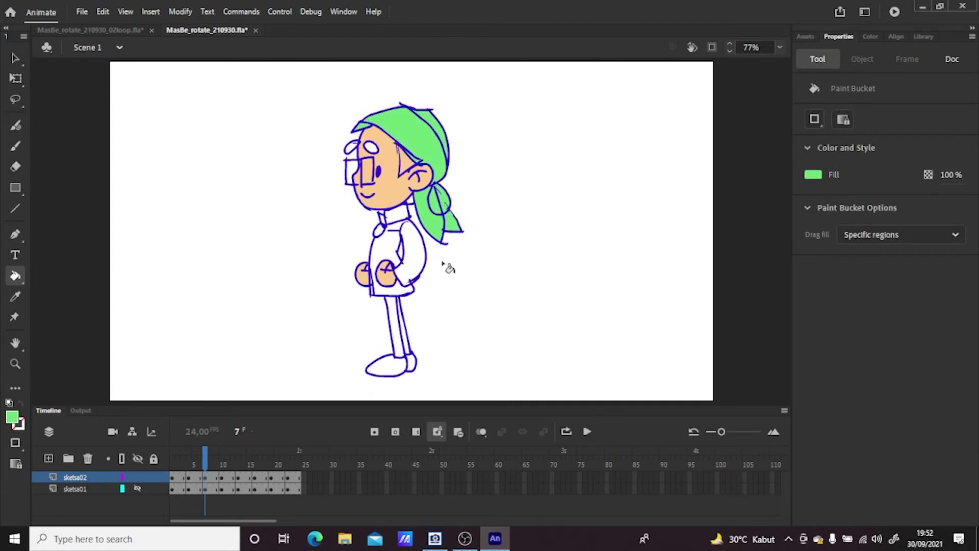
Fill the rear three-quarter view's headscarf sections, knot and tails at frame 10 with the green, undoing the stray fill near the forehead
click(221, 480)
key(v)
click(400, 136)
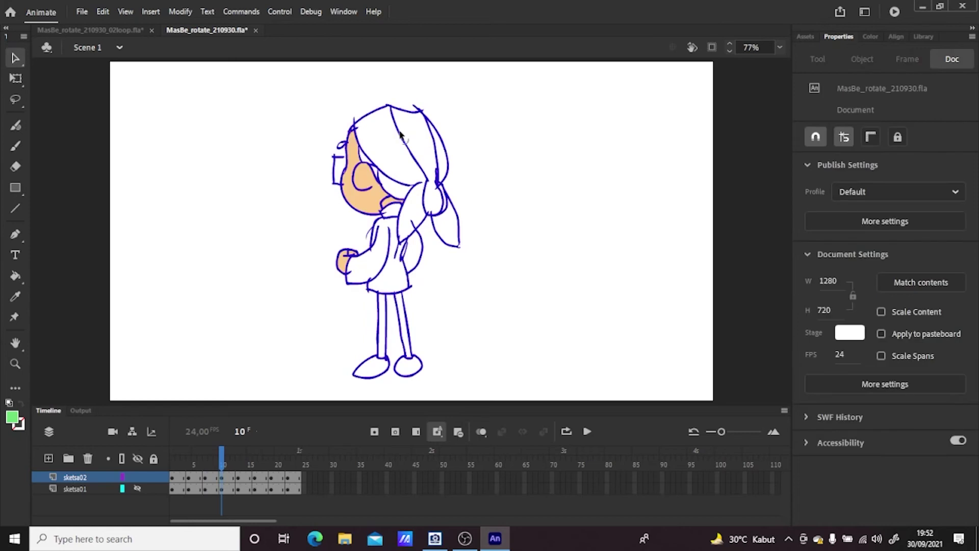
click(15, 276)
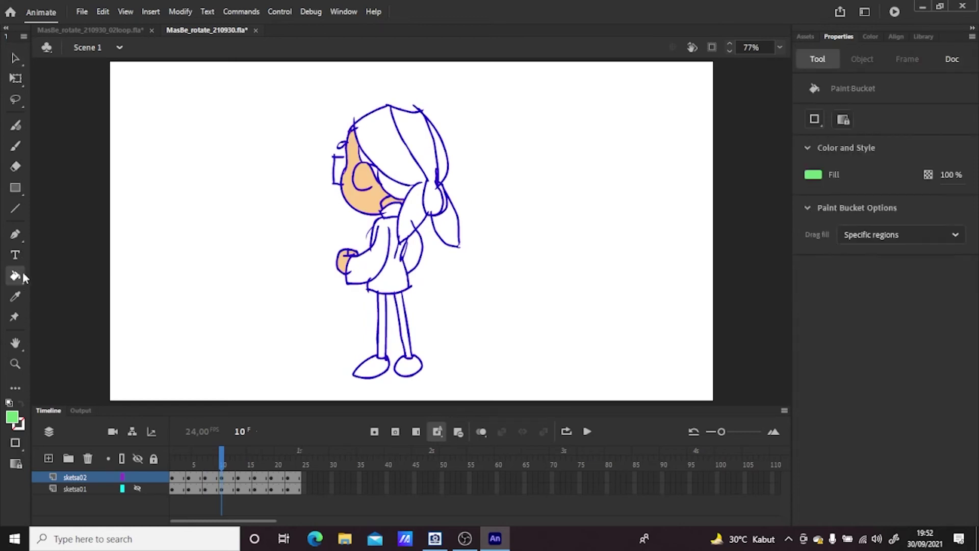
click(396, 165)
click(414, 205)
click(424, 156)
click(432, 197)
click(447, 215)
click(445, 198)
click(442, 162)
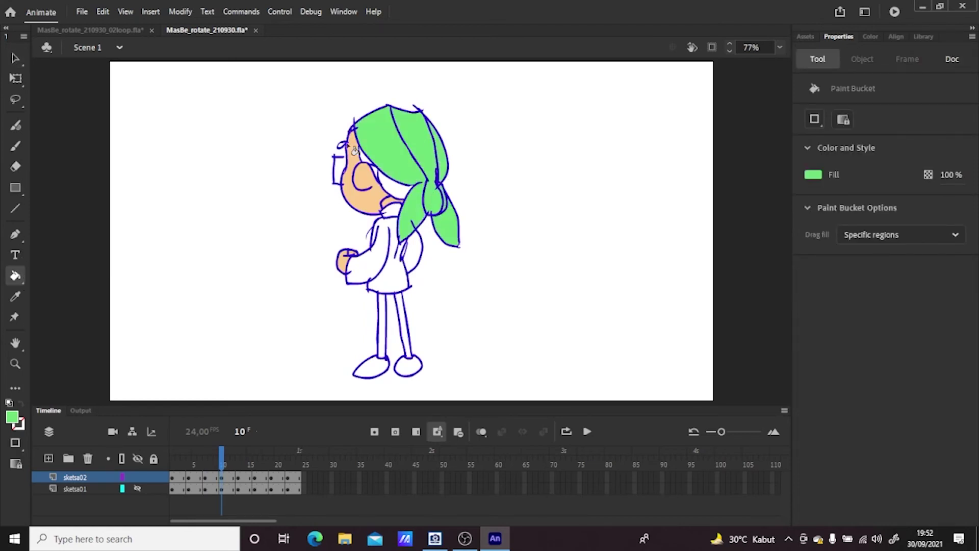
click(352, 129)
key(ctrl+z)
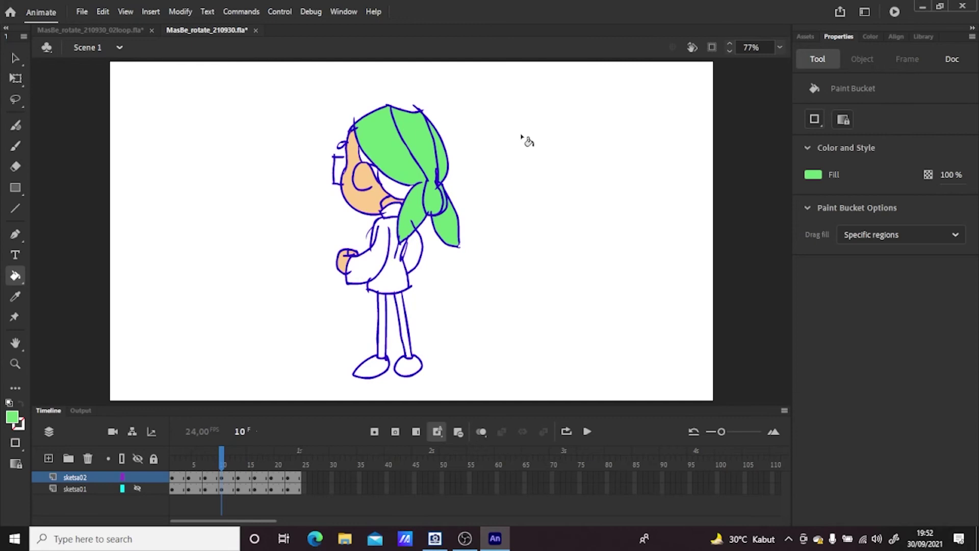
Fill the back view's headscarf panels and both tails at frame 13 with the green
click(240, 476)
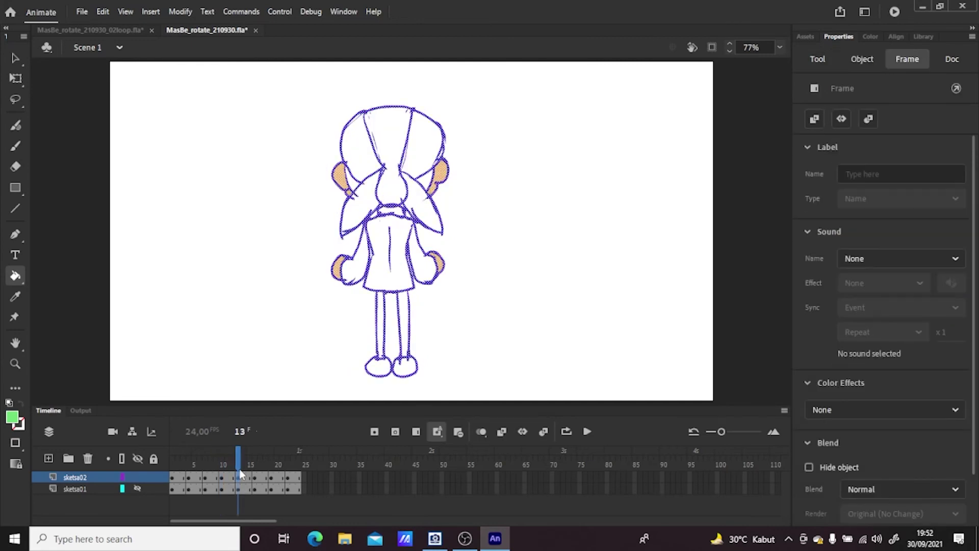
key(v)
click(548, 167)
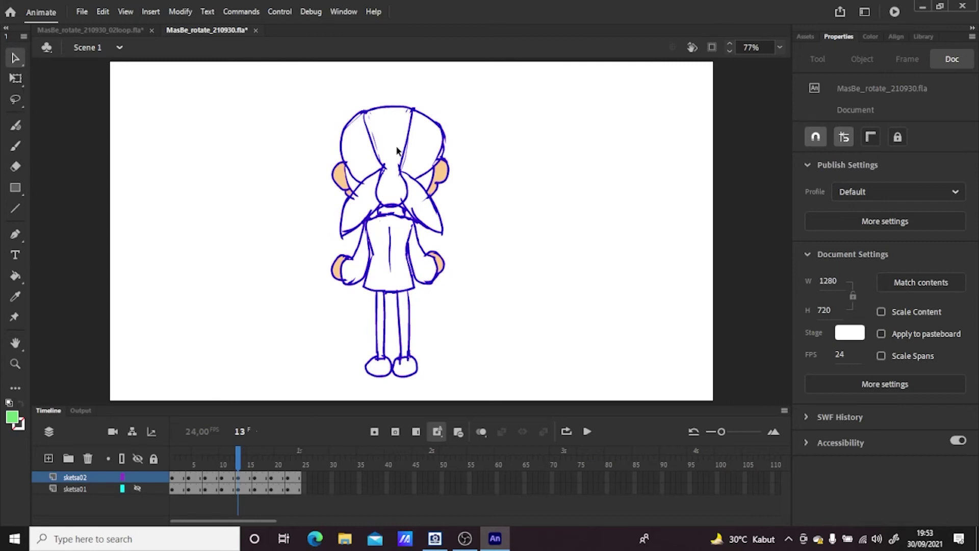
click(19, 280)
click(391, 148)
click(418, 197)
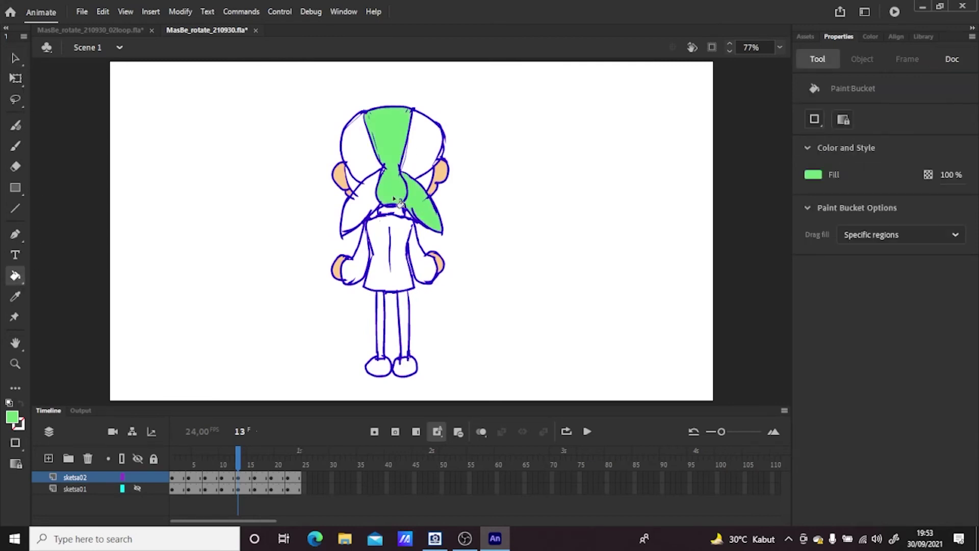
click(362, 200)
click(359, 156)
click(422, 153)
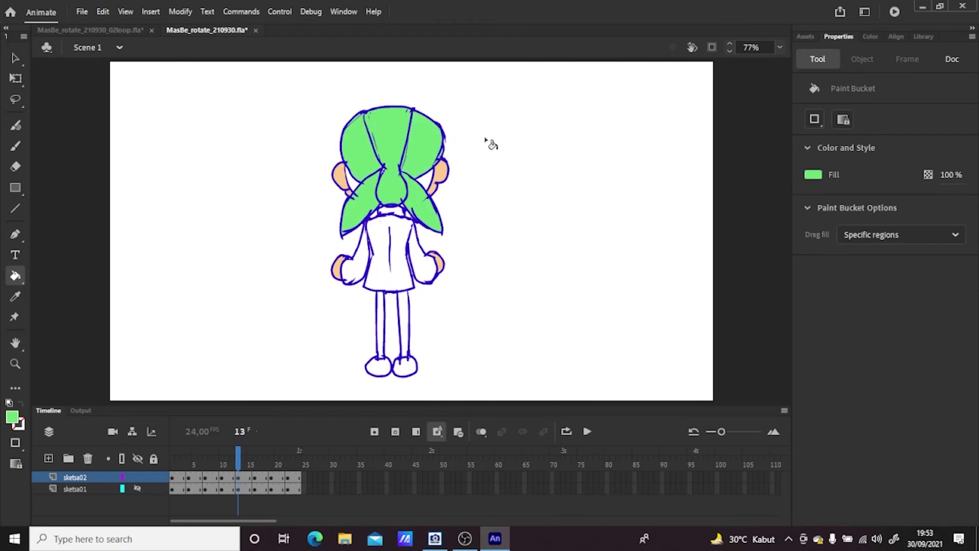
Return to the front view at frame 1 and sample the purple hair colour from the reference image as the fill
click(222, 479)
click(210, 479)
click(189, 478)
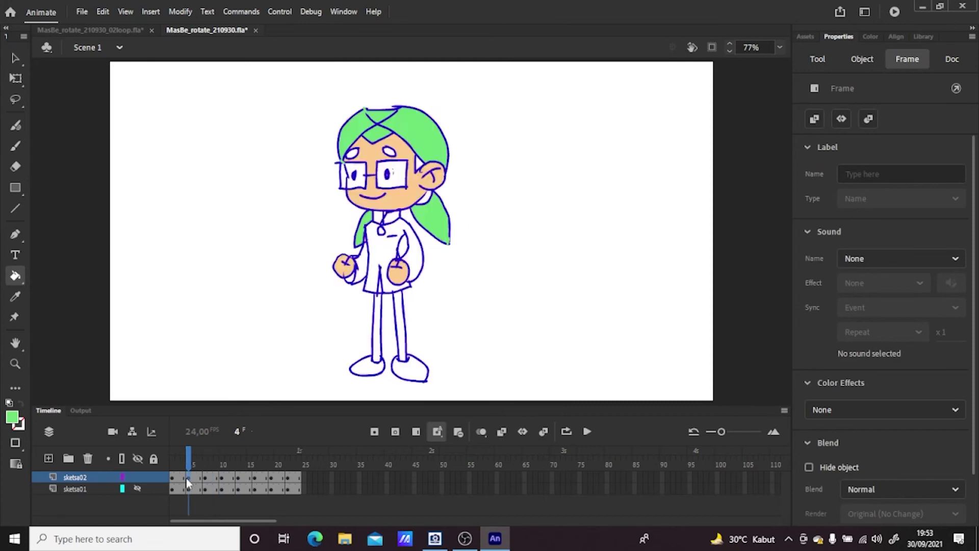
click(173, 478)
click(526, 280)
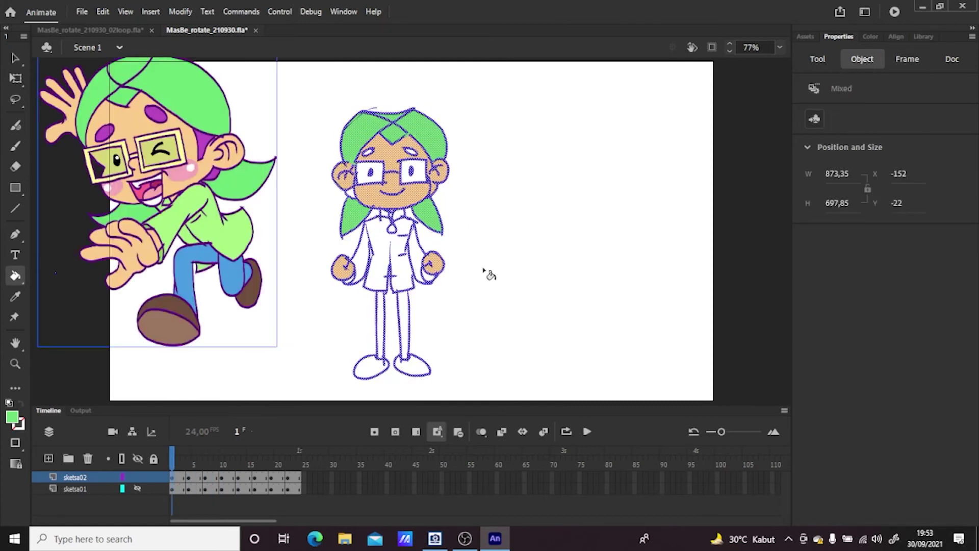
click(14, 55)
click(513, 168)
click(12, 418)
click(204, 133)
Fill the eyebrows and side hair with the purple on the front view at frame 1 and the three-quarter view at frame 4
click(15, 146)
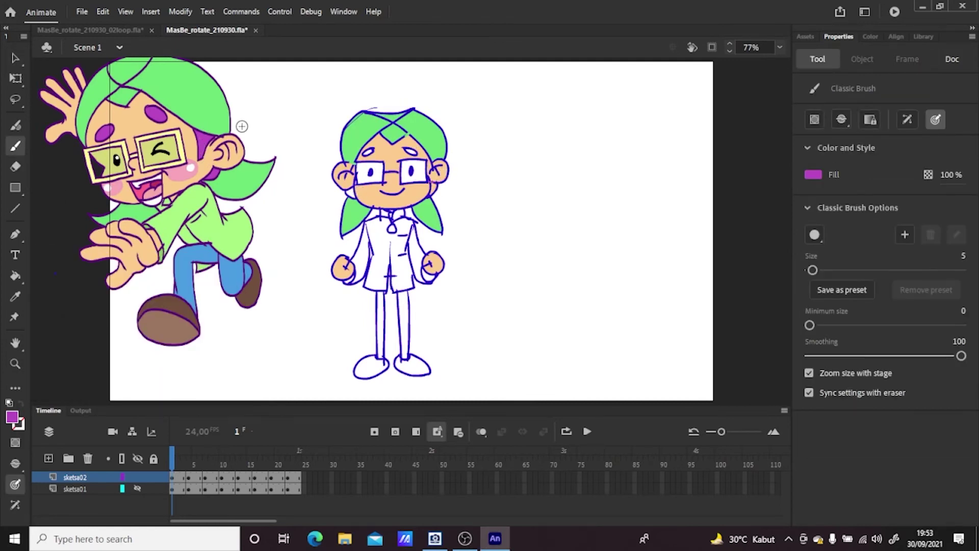
click(15, 276)
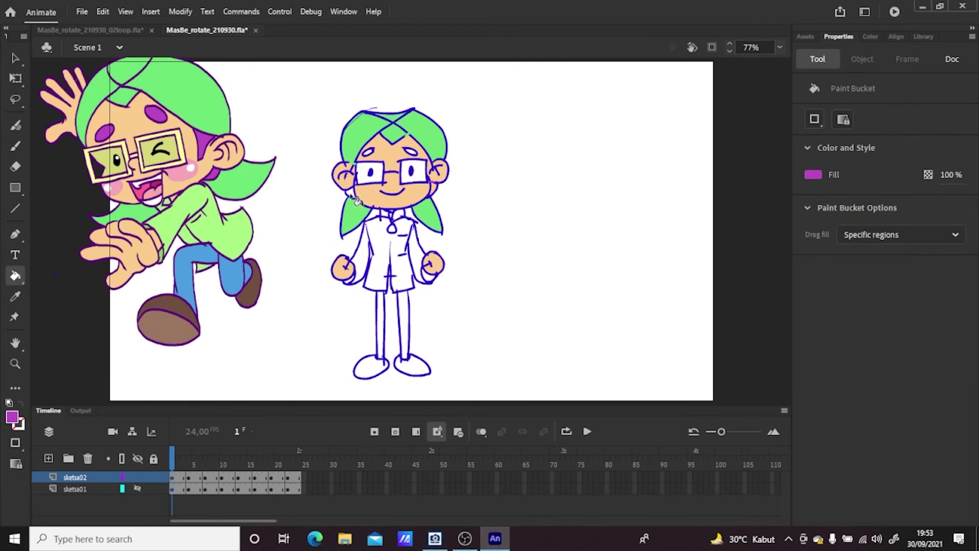
click(414, 156)
click(188, 480)
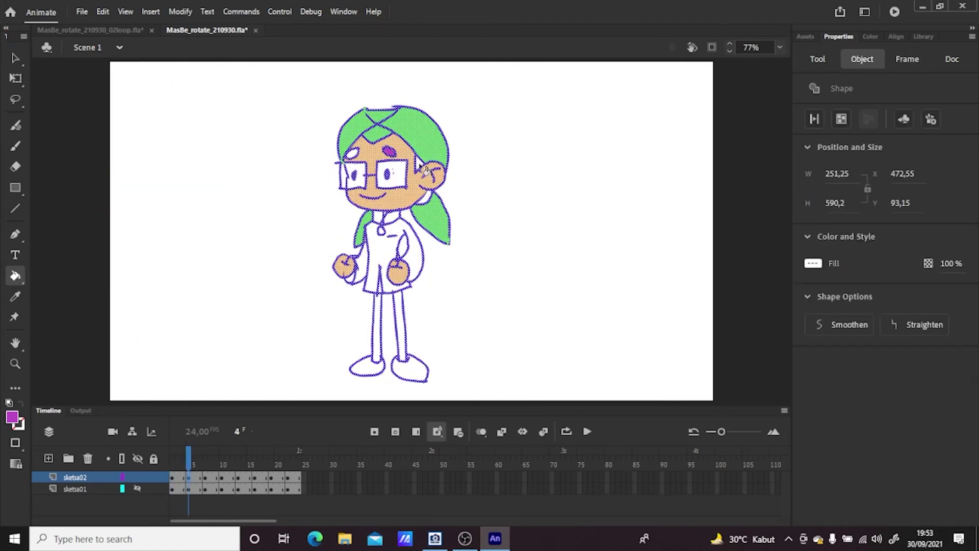
Fill the side view's eyebrows, temple hair and nape hair at frame 7 with the purple
key(period)
key(period)
key(period)
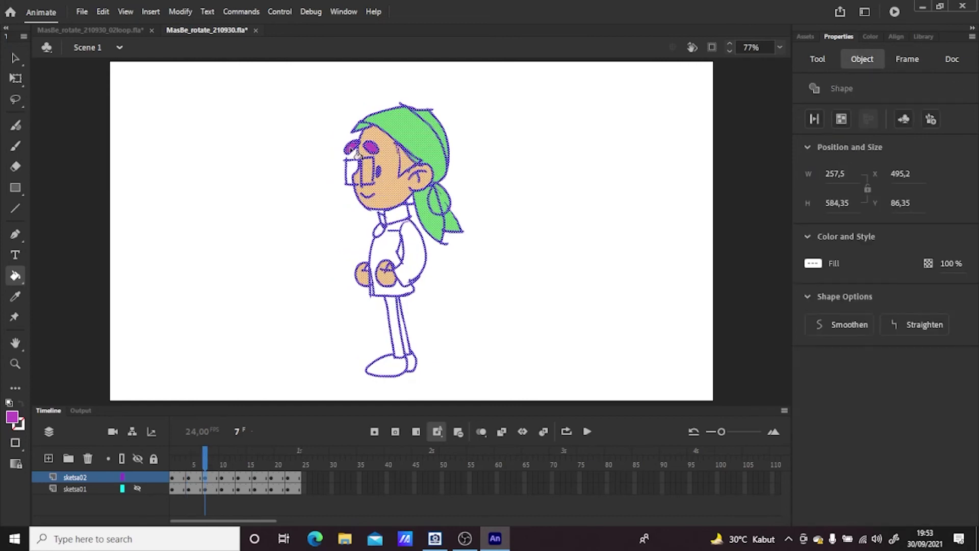
click(16, 59)
click(518, 161)
click(15, 146)
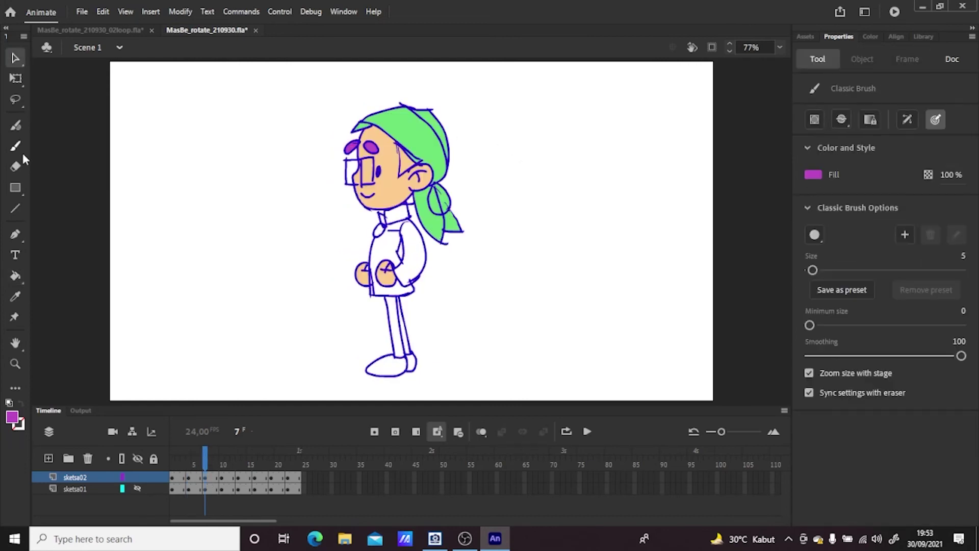
click(15, 275)
click(411, 162)
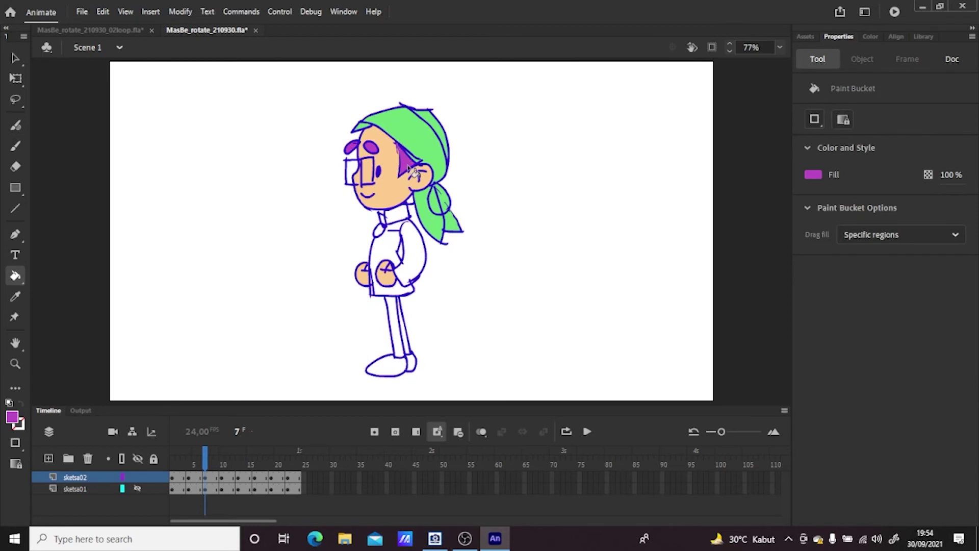
click(414, 203)
Fill the rear three-quarter view's hair below the headscarf and its eyebrow at frame 10 with the purple
click(222, 482)
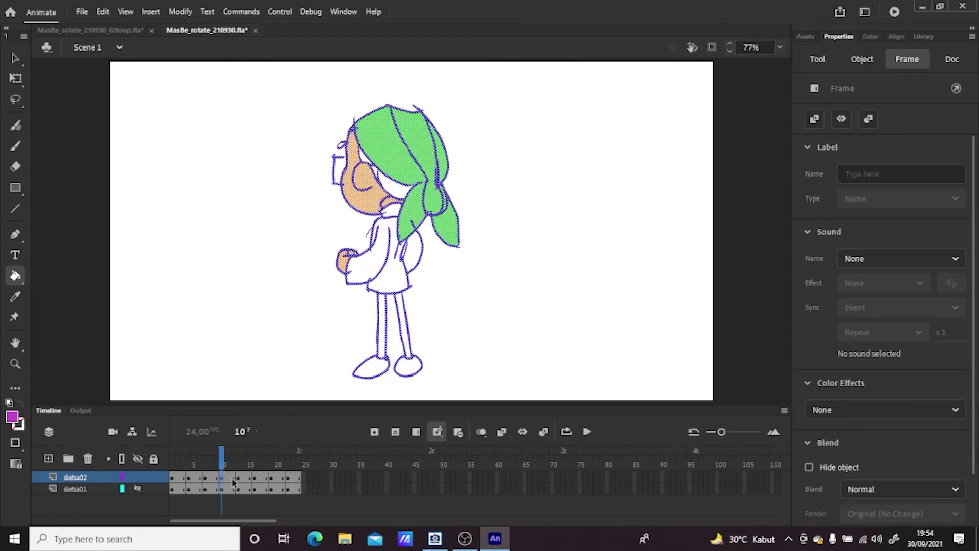
click(404, 196)
click(336, 147)
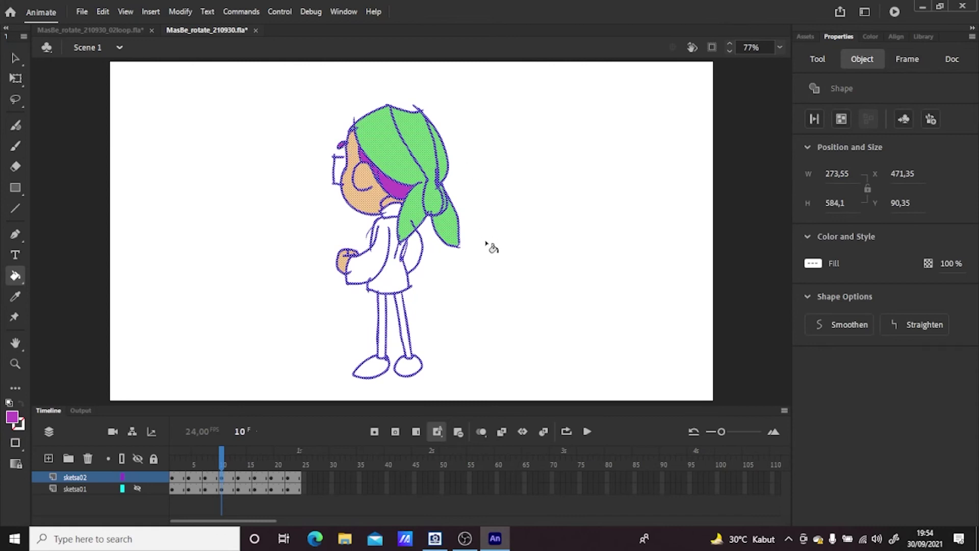
Fill the back view's hair on both sides at frame 13 with the purple, undoing the stray fill over the whole figure
click(237, 465)
click(357, 184)
click(426, 184)
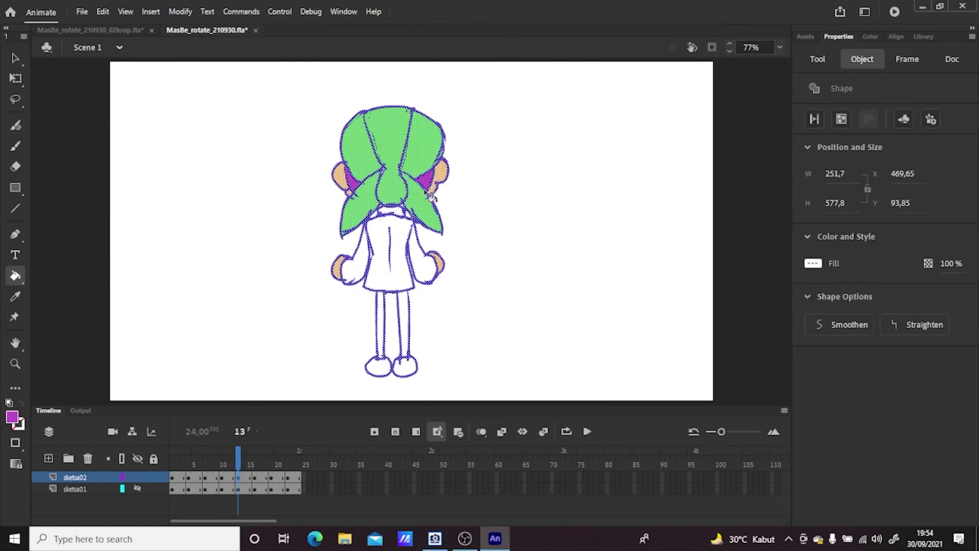
click(393, 210)
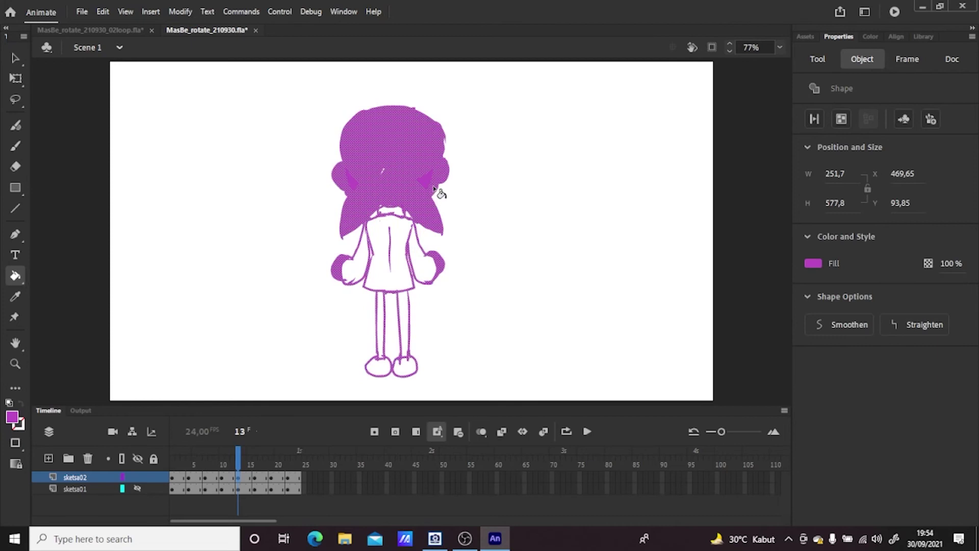
key(ctrl+z)
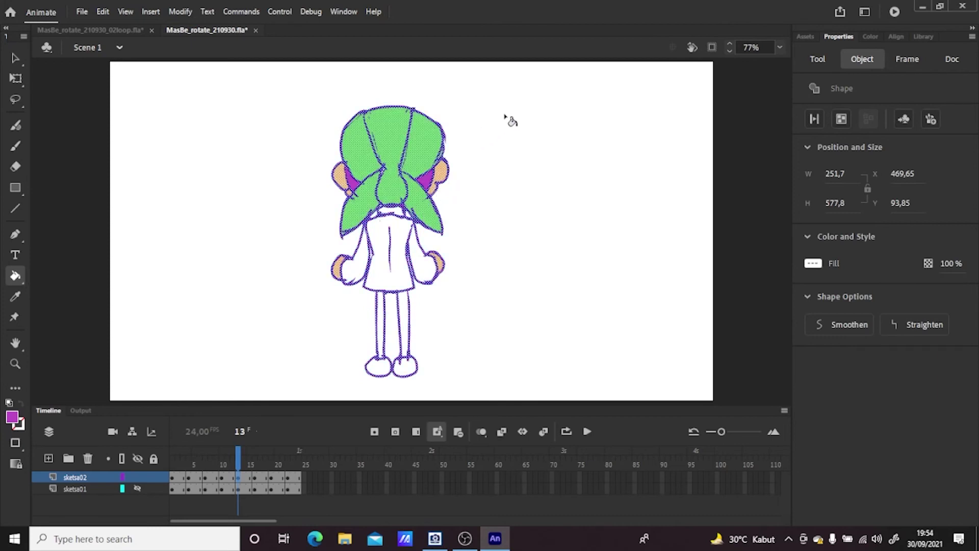
Return to frame 1, sample the pale yellow of the reference's glasses and fill both of the front view's lenses
drag(239, 463, 172, 446)
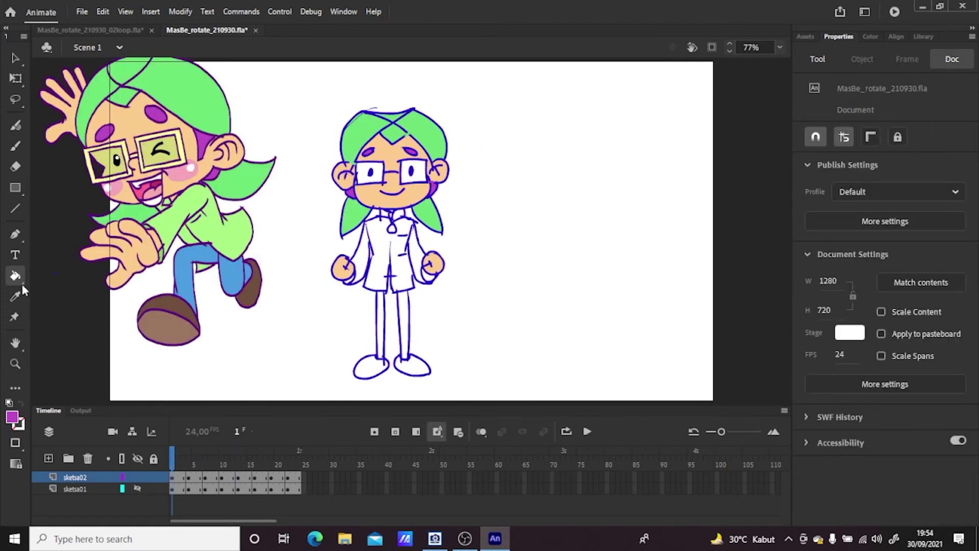
click(13, 417)
click(187, 144)
click(377, 178)
click(417, 178)
Fill both lenses of the three-quarter view's glasses at frame 4 with the pale yellow
click(189, 478)
click(393, 178)
click(354, 179)
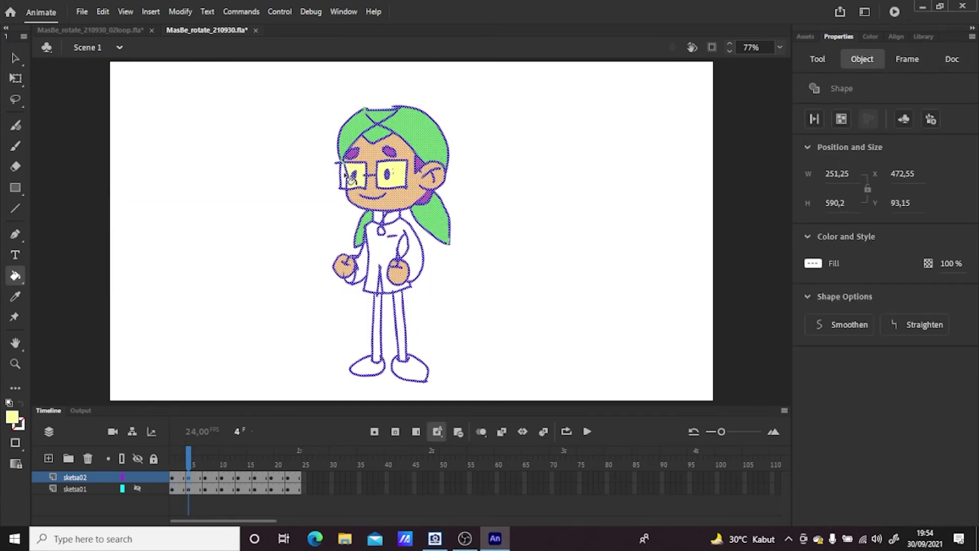
Fill the side view's glasses lens at frame 7 with the pale yellow, undoing the stray fill over the selected artwork
click(206, 478)
click(364, 173)
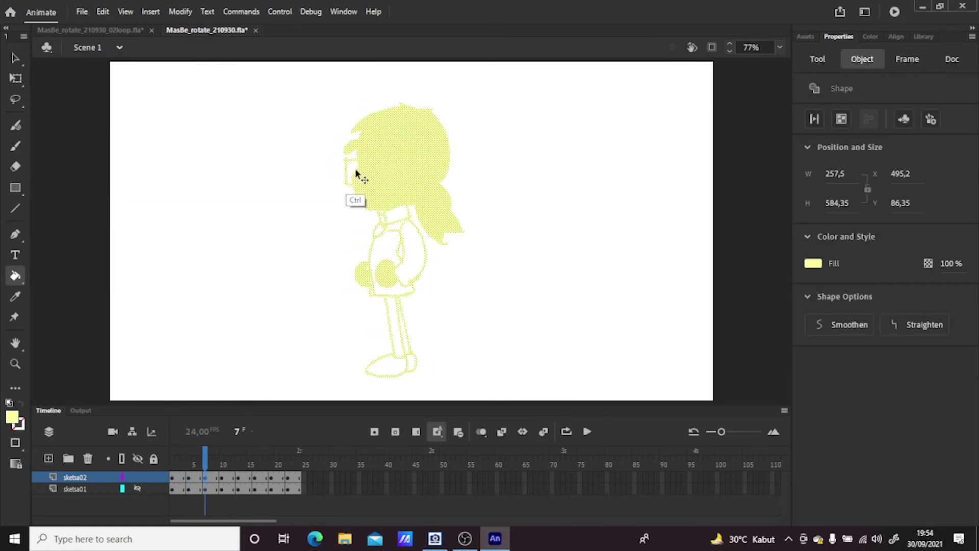
key(ctrl+z)
click(18, 63)
click(308, 166)
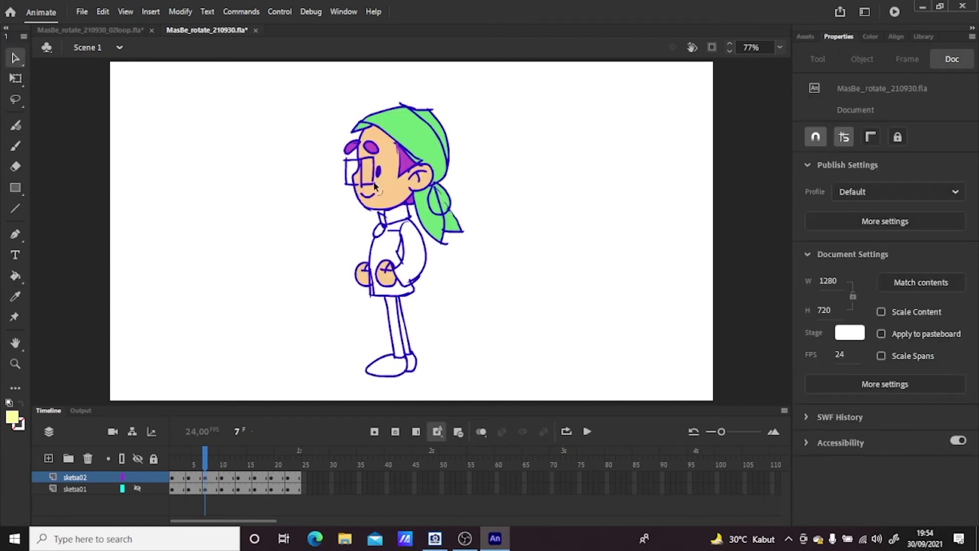
click(20, 150)
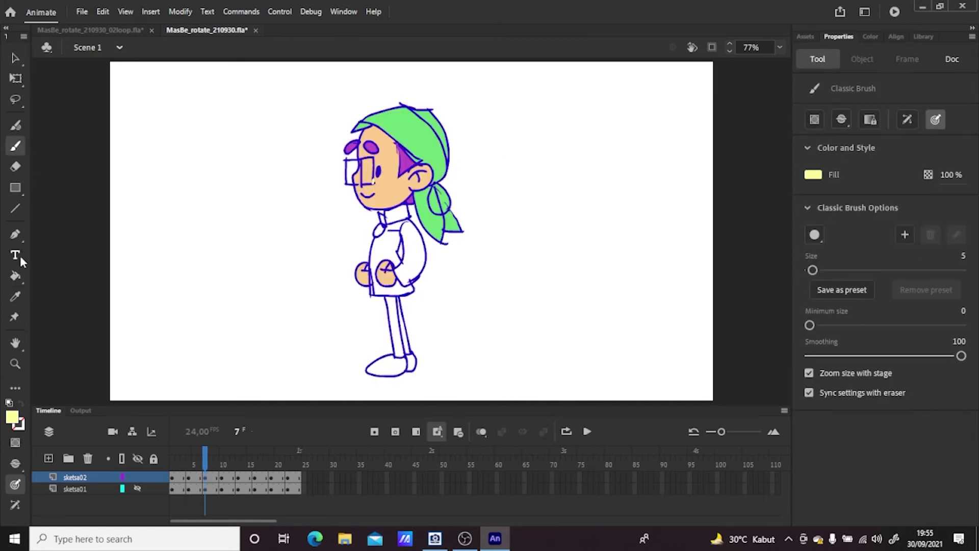
key(k)
click(361, 174)
Fill the visible glasses lens of the rear three-quarter view at frame 10 with the pale yellow
click(219, 477)
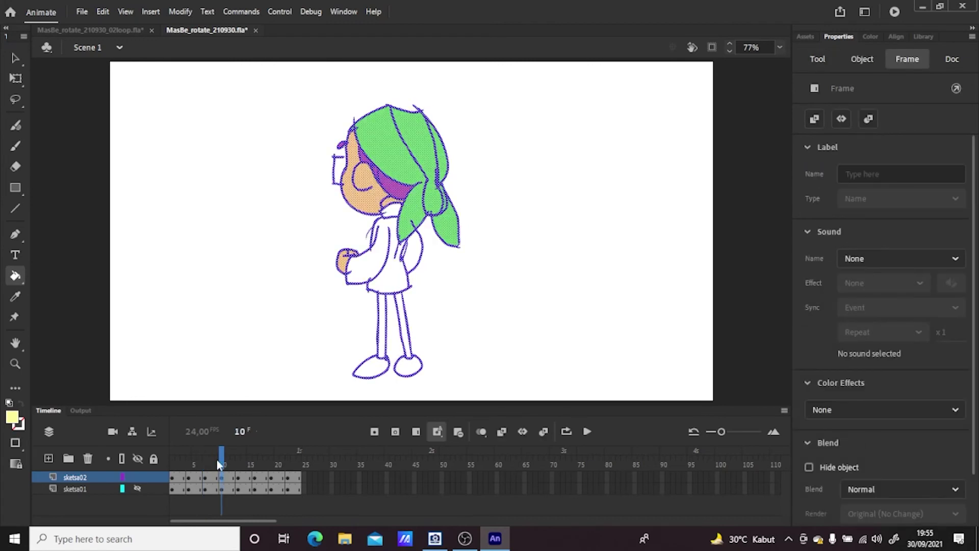
click(16, 146)
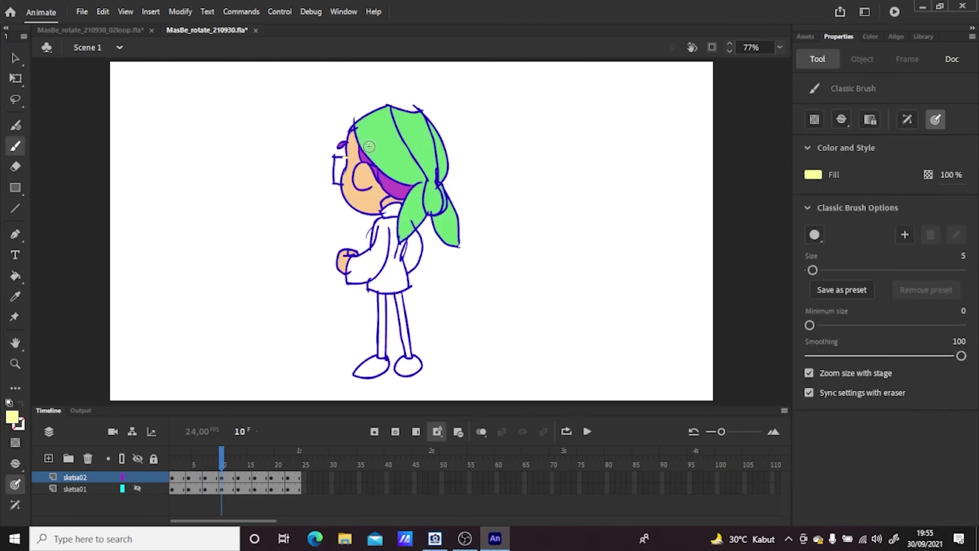
click(15, 276)
click(343, 172)
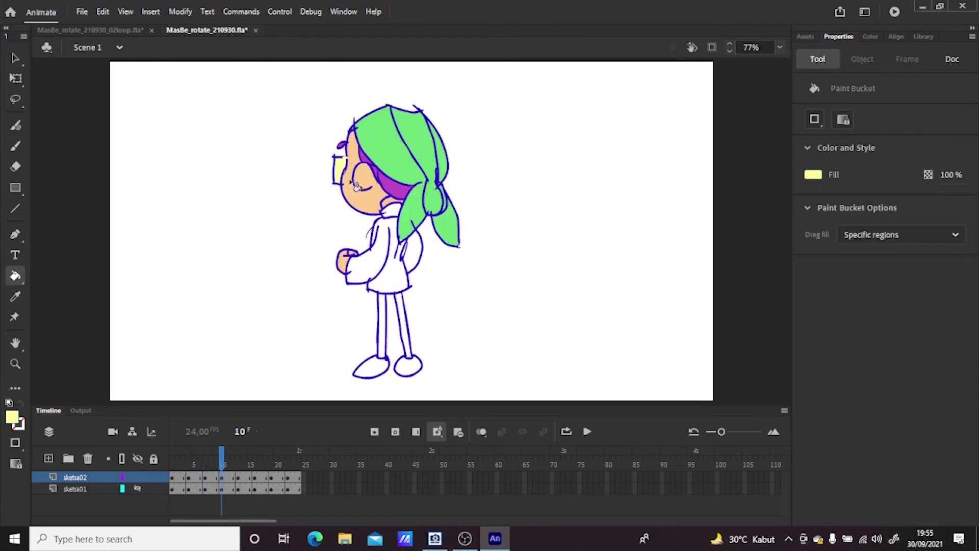
Return to frame 1, sample the trouser blue from the reference image and fill both of the front view's legs
click(240, 477)
drag(229, 461, 172, 460)
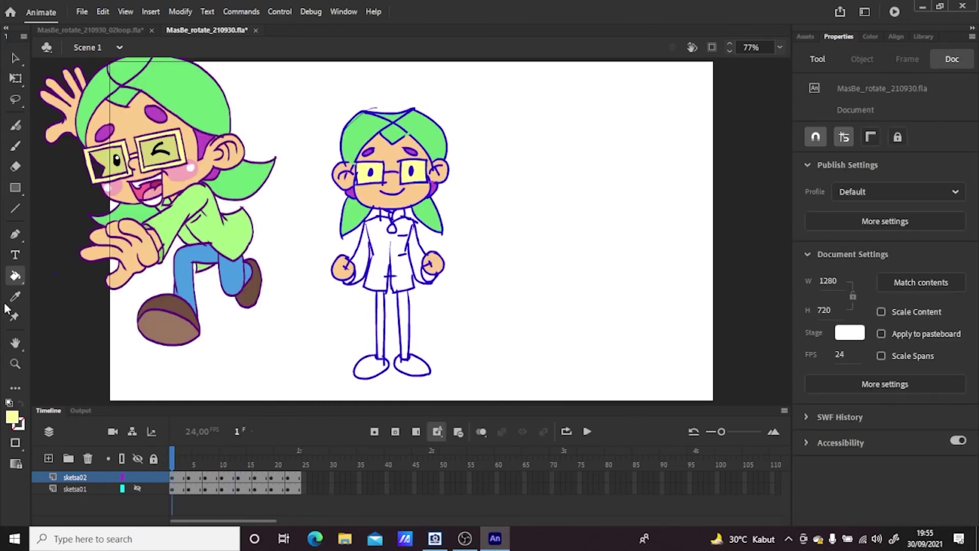
click(14, 418)
click(133, 316)
click(383, 329)
click(414, 335)
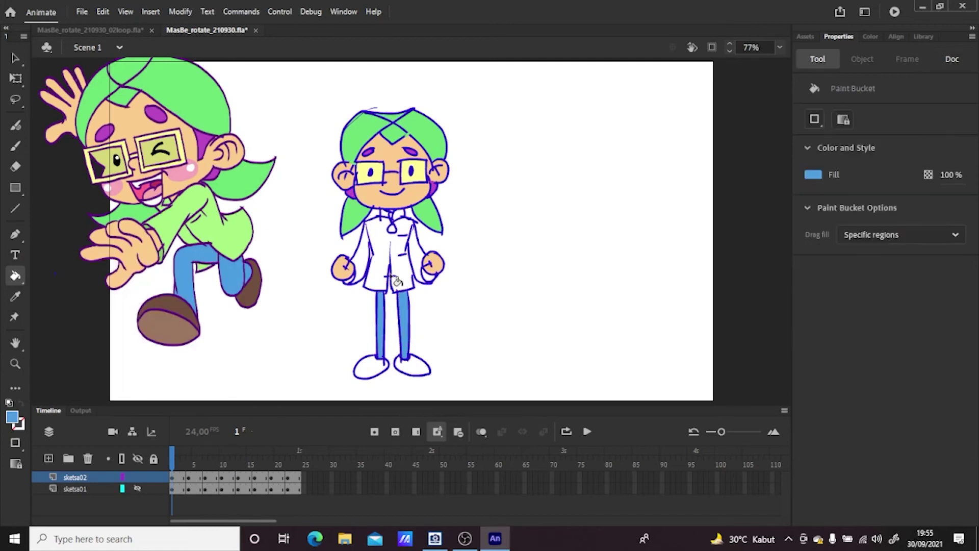
Fill the legs of the remaining views at frames 4, 7, 10 and 13 with the blue
click(190, 478)
click(407, 315)
click(205, 479)
click(222, 479)
click(382, 329)
click(406, 332)
click(238, 479)
click(381, 329)
click(405, 332)
Return to frame 1, sample the dark shoe brown from the reference image and fill both of the front view's shoes
drag(239, 454, 155, 454)
click(13, 421)
click(252, 292)
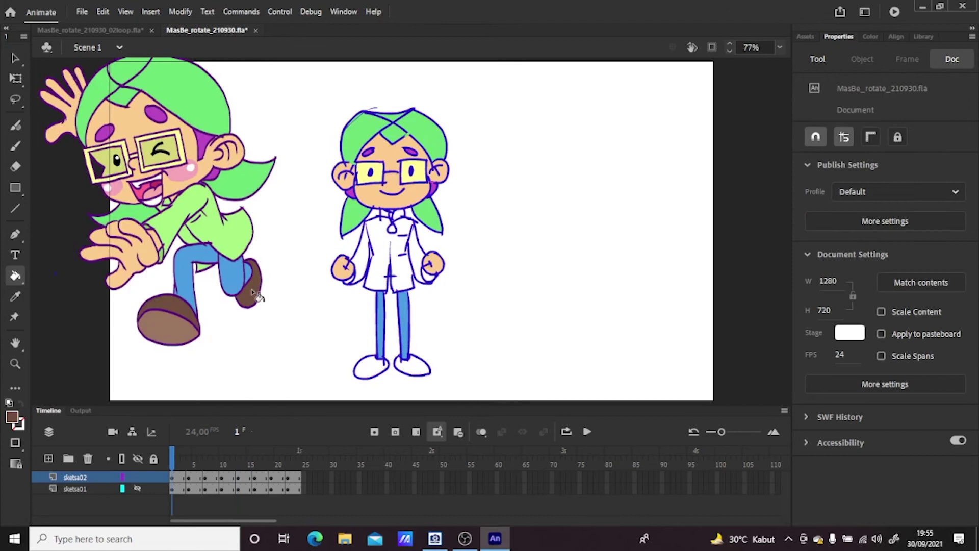
click(377, 371)
click(409, 368)
Fill both shoes of the three-quarter view at frame 4 and the side view at frame 7 with the brown
click(189, 479)
click(367, 368)
click(414, 372)
click(205, 480)
click(386, 367)
click(412, 362)
Fill both shoes of the rear three-quarter view at frame 10 and the back view at frame 13 with the brown
key(period)
key(period)
key(period)
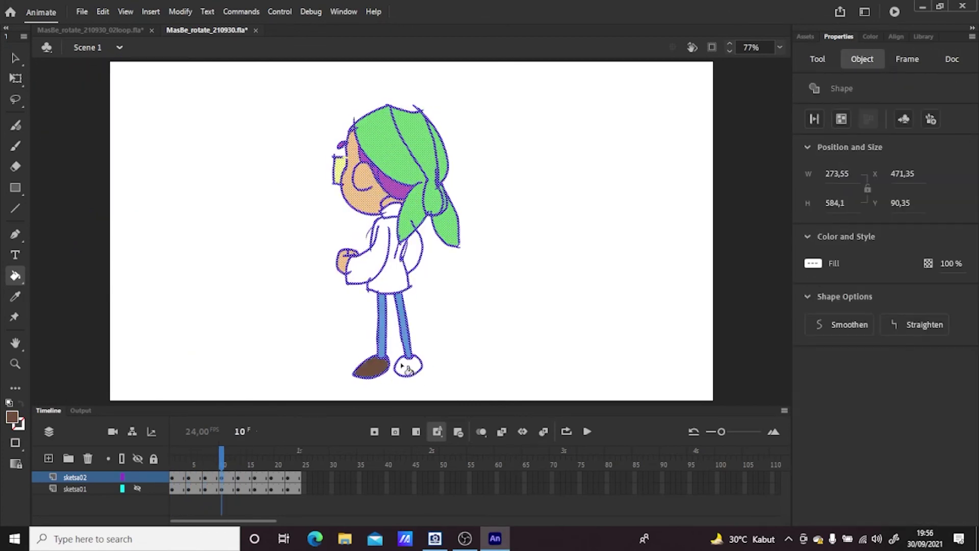
key(period)
key(period)
key(period)
Return to frame 1 and sample the shirt's light green from the reference image, undoing the stray fill over the front view
click(171, 477)
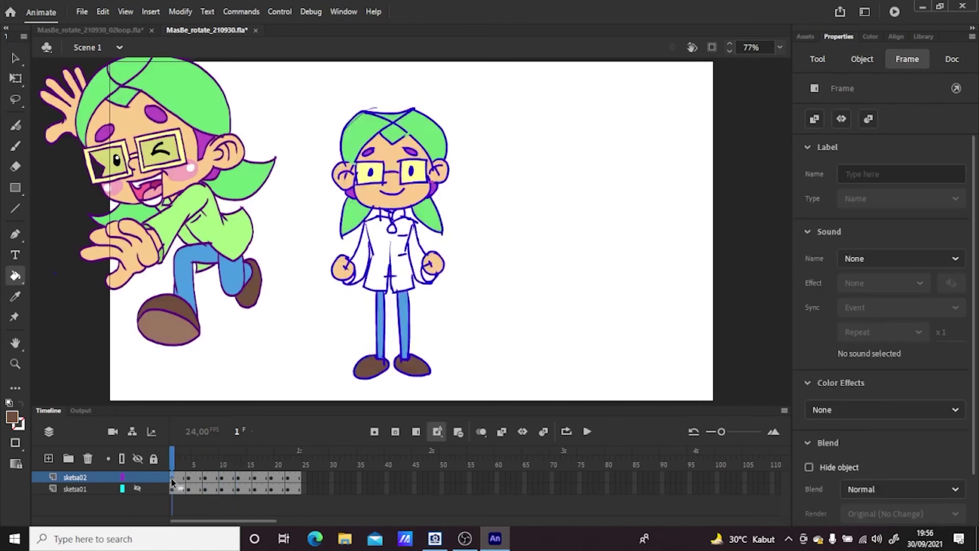
click(17, 418)
click(229, 243)
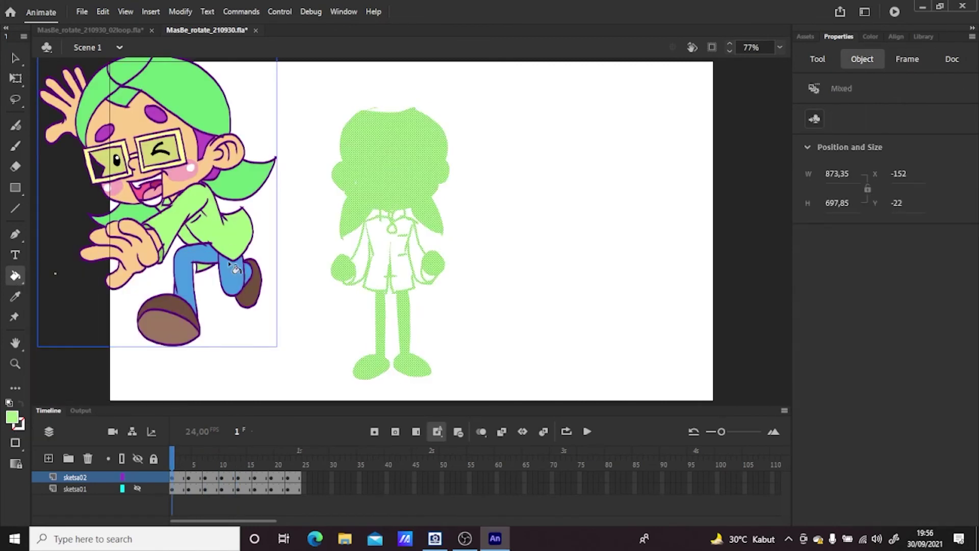
key(ctrl+z)
key(v)
click(491, 182)
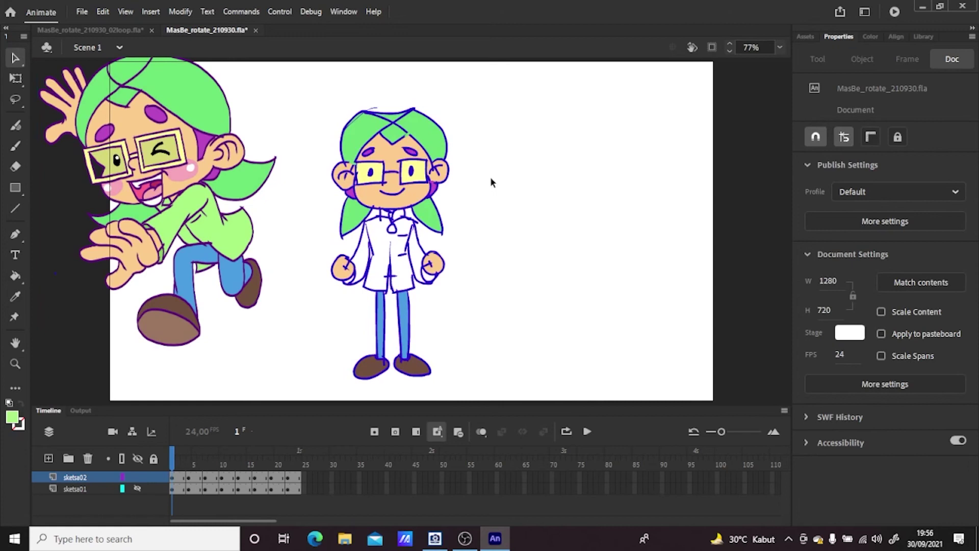
click(16, 298)
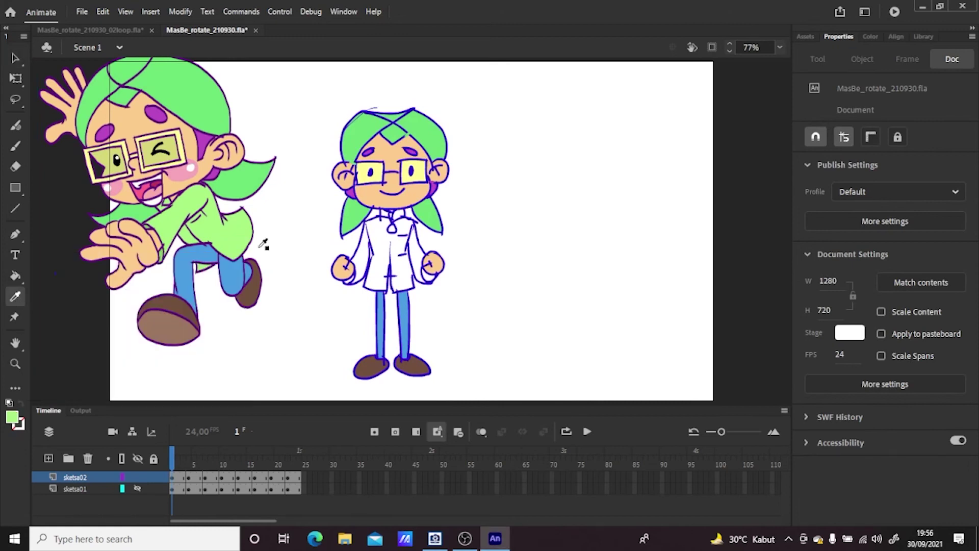
Fill the front view's shirt and sleeves with the light green, closing the gaps in the shirt outline with brush strokes
click(15, 275)
click(433, 279)
click(780, 47)
click(804, 138)
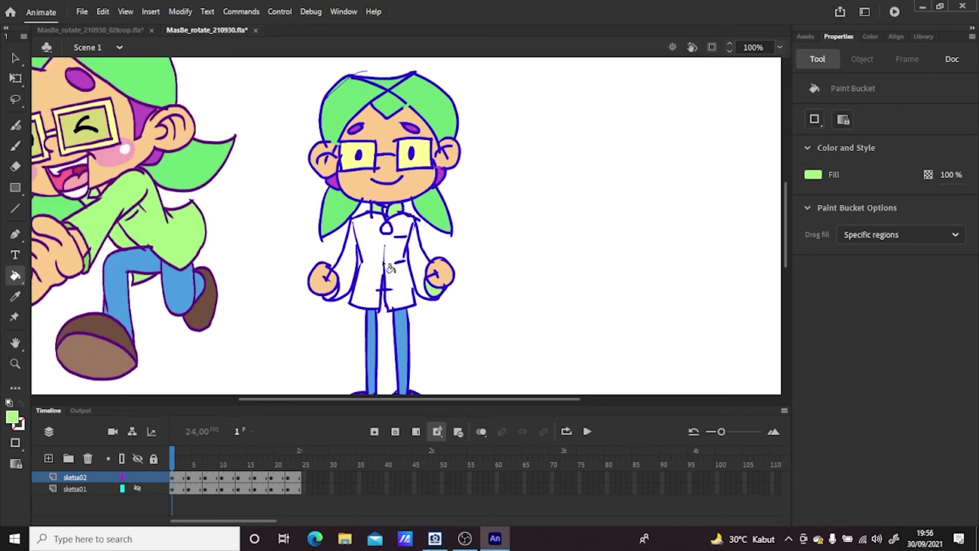
click(20, 148)
drag(356, 241, 360, 268)
drag(414, 283, 412, 293)
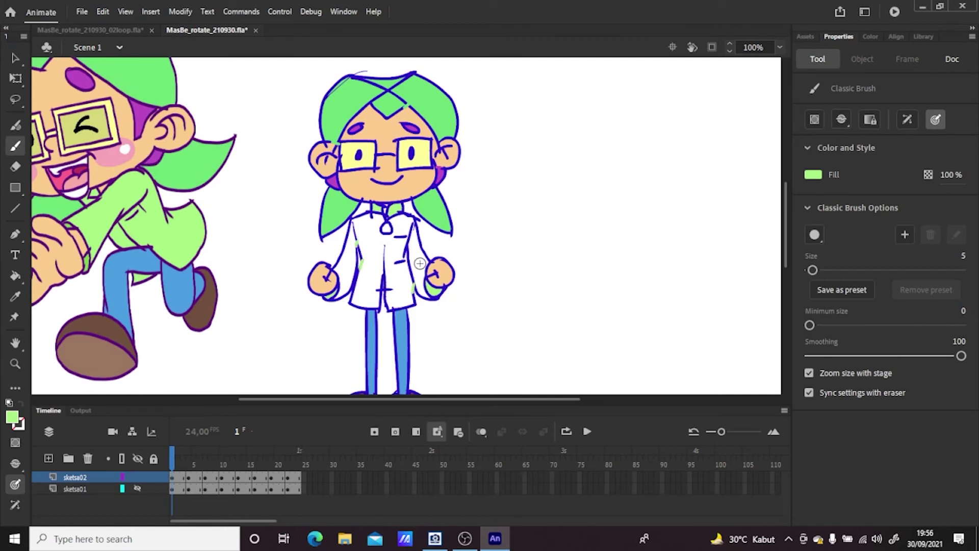
click(18, 277)
click(399, 250)
Use the skin colour for the front view's neck opening and the sampled lens yellow for the three-quarter view's pendant at frame 4
click(17, 420)
click(395, 212)
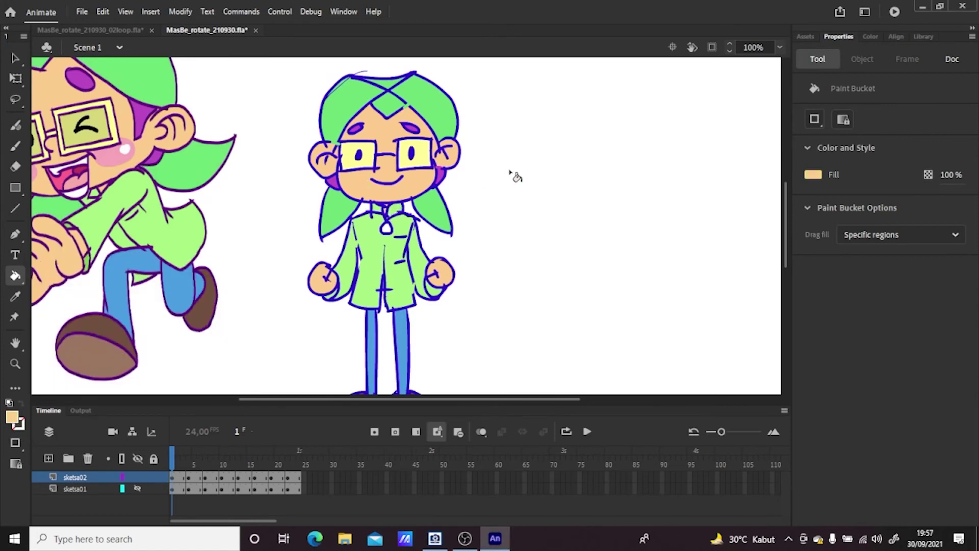
click(16, 418)
click(421, 156)
click(188, 477)
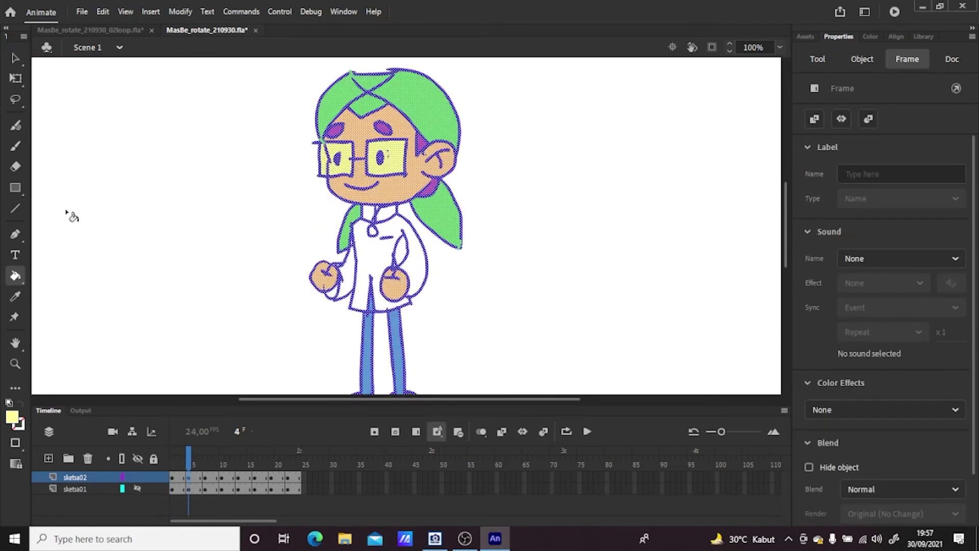
click(40, 326)
click(16, 276)
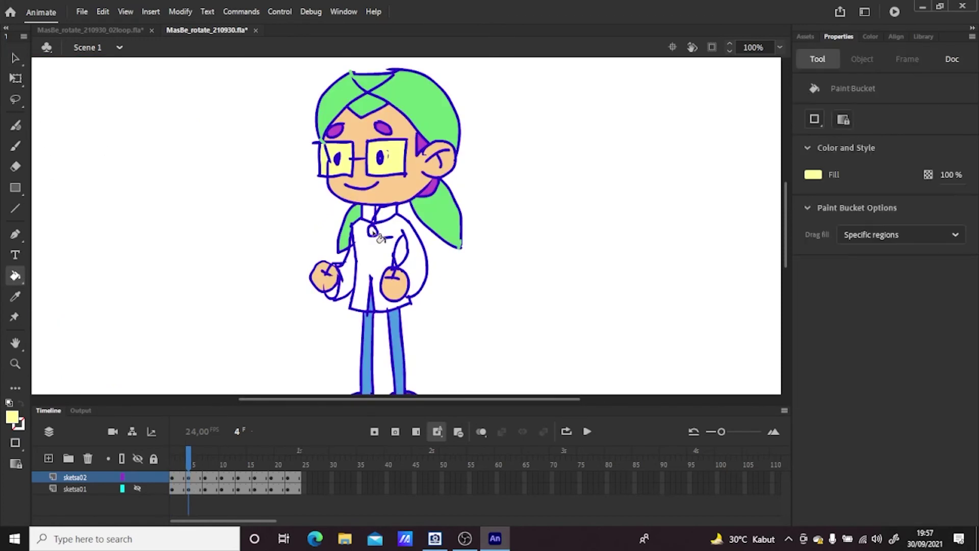
Sample the shirt's light green at frame 1 and fill the three-quarter view's shirt body, collar and both sleeves at frame 4
drag(188, 459, 172, 460)
click(14, 420)
click(186, 237)
click(190, 474)
click(416, 259)
click(386, 212)
click(368, 212)
click(348, 273)
click(333, 294)
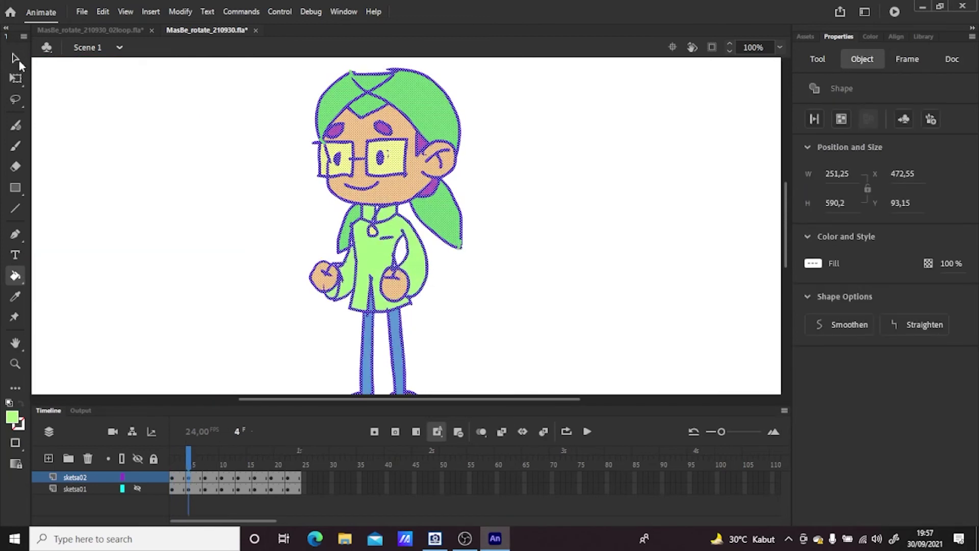
Fill the three-quarter view's neck opening with the hand's skin colour, and sample the sleeve's light green, undoing the stray fill
click(779, 48)
click(796, 155)
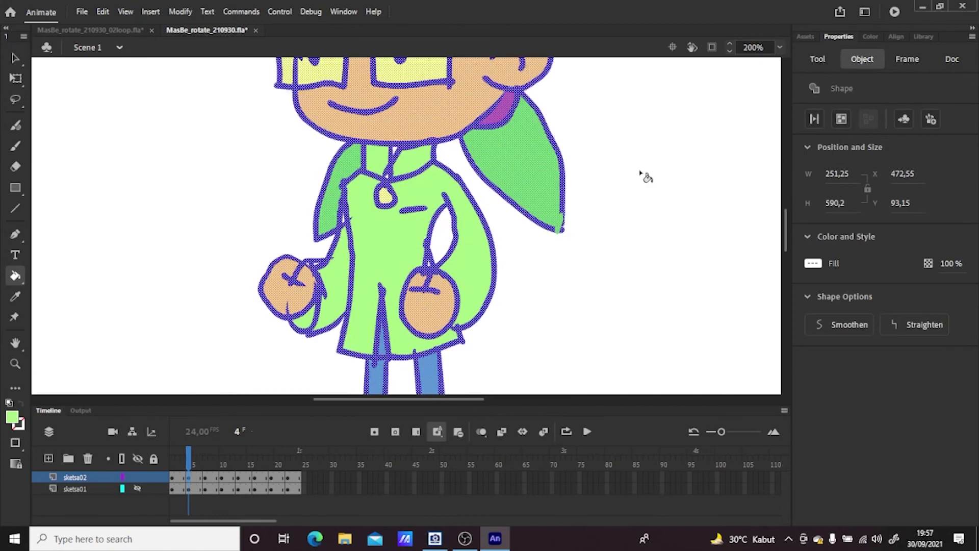
key(v)
click(628, 154)
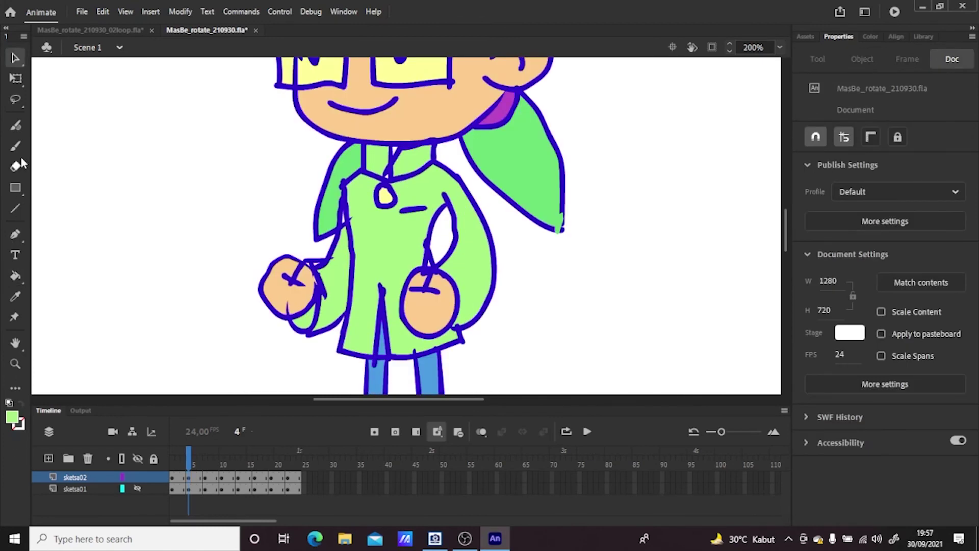
click(16, 274)
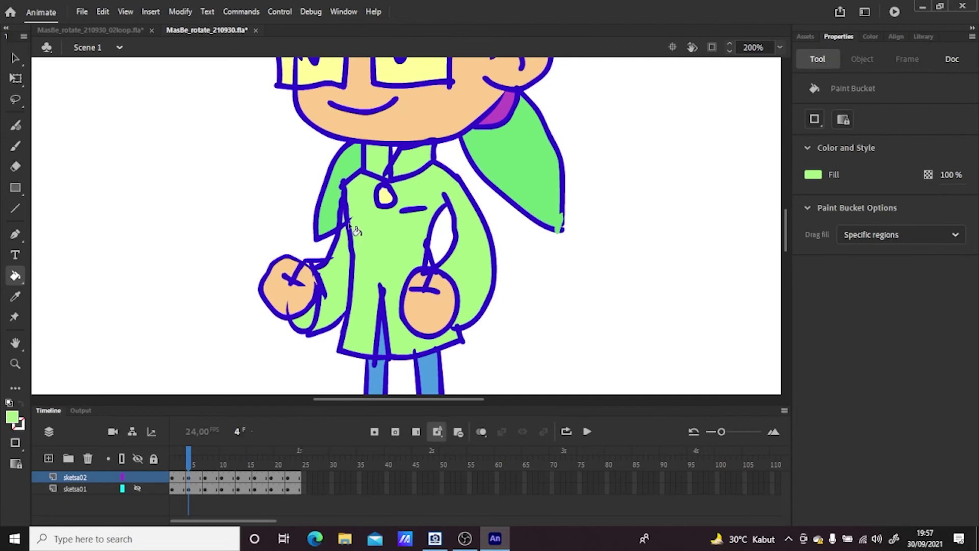
click(12, 418)
click(306, 286)
click(396, 150)
click(13, 419)
click(338, 274)
click(321, 266)
key(ctrl+z)
Fill the side view's shirt body, sleeve and collar at frame 7 with the light green
key(period)
key(period)
key(period)
click(19, 60)
click(51, 187)
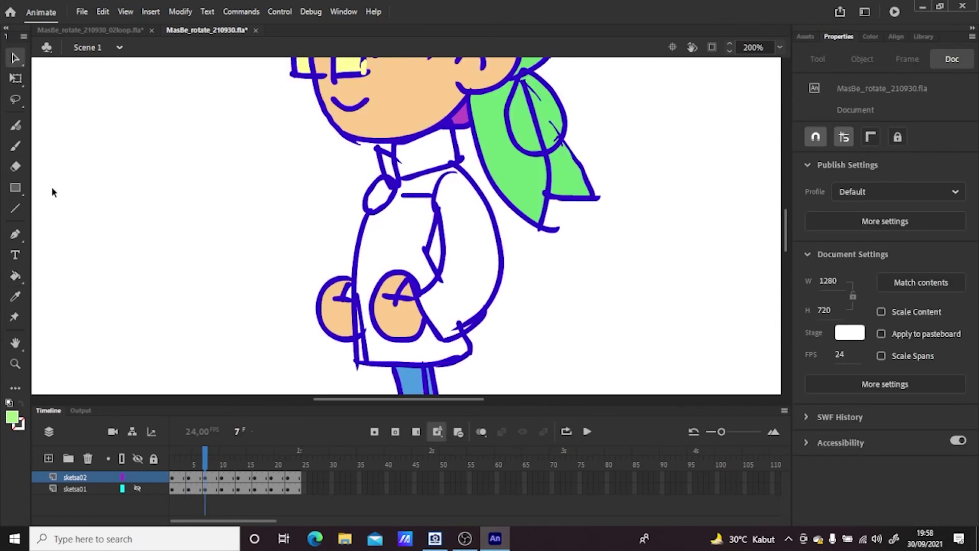
click(17, 277)
click(373, 344)
click(361, 353)
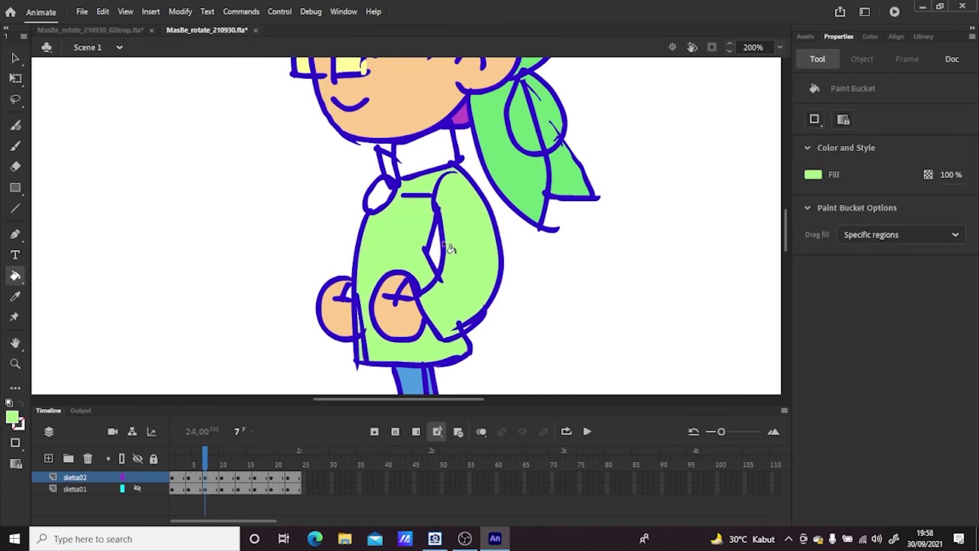
click(424, 165)
Fill the side view's pendant with the sampled lens yellow and the gap at the far hand with the sampled skin colour
click(15, 416)
click(354, 67)
click(381, 198)
click(14, 417)
click(393, 311)
click(349, 294)
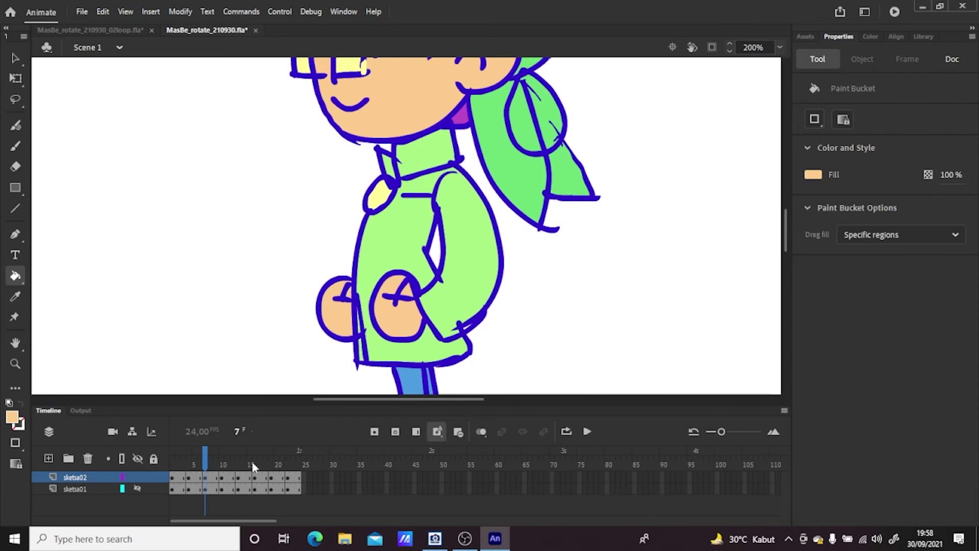
Sample the shirt's light green at frame 7 and fill the rear three-quarter view's shirt body, sleeves and collar at frame 10
click(221, 477)
click(205, 477)
key(v)
click(157, 164)
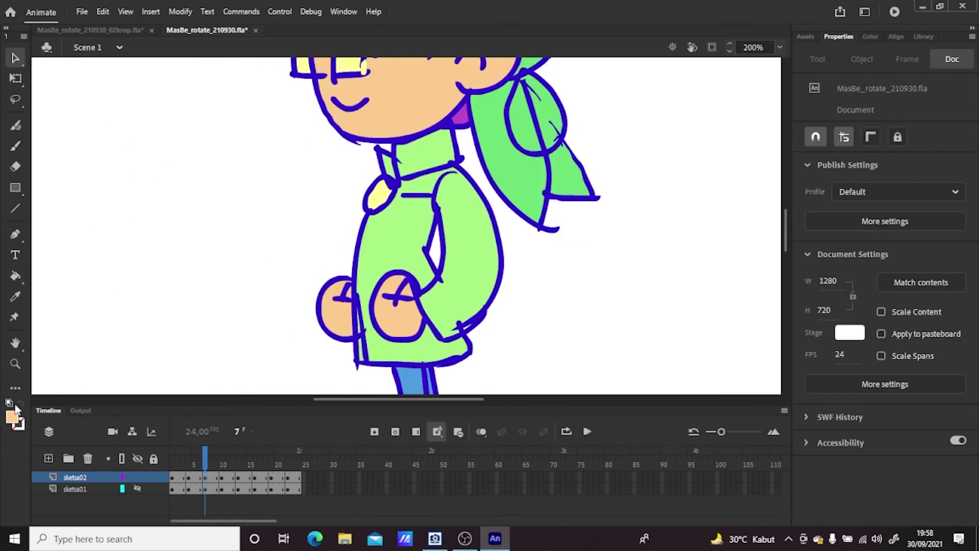
click(221, 478)
click(211, 157)
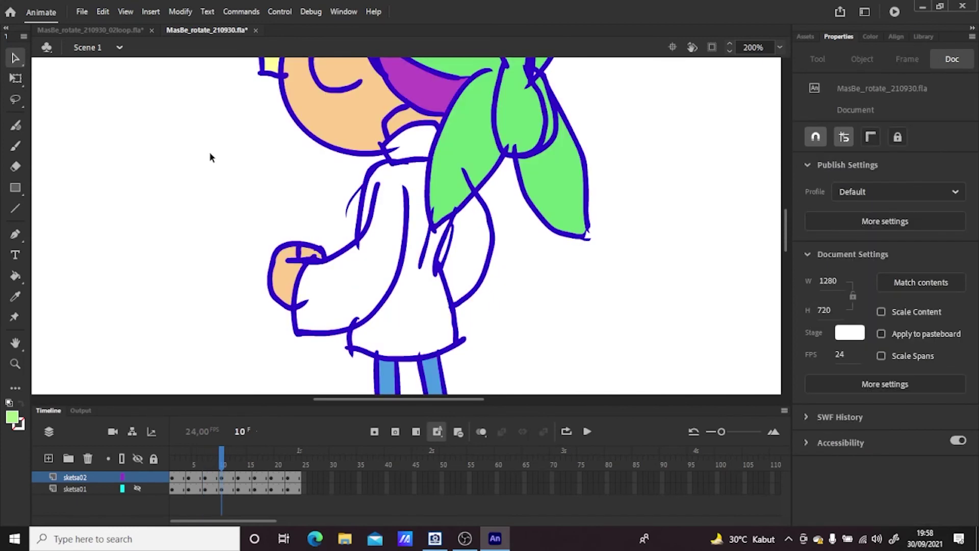
click(18, 276)
click(396, 262)
click(470, 255)
click(420, 145)
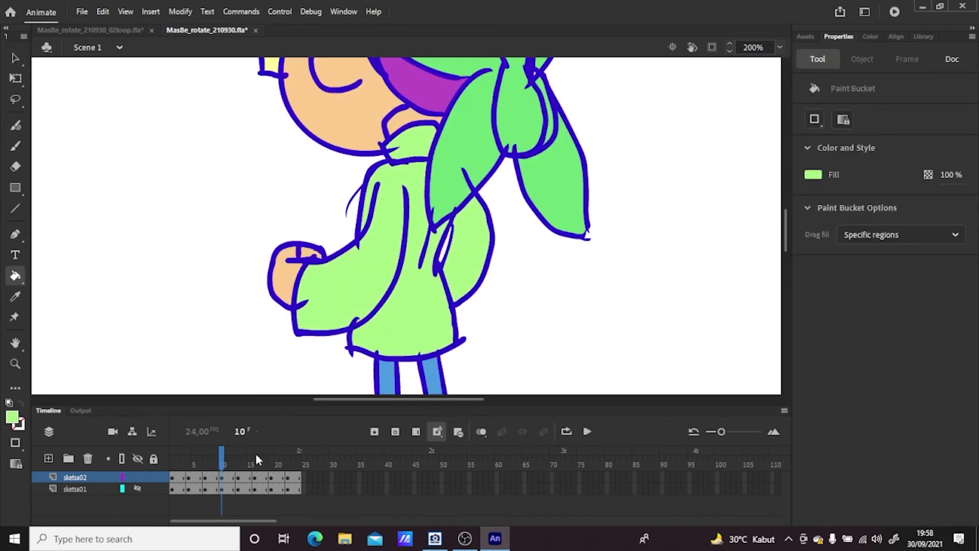
Fill the back view's shirt body, both sleeves and collar at frame 13 with the light green
click(238, 479)
key(v)
click(100, 129)
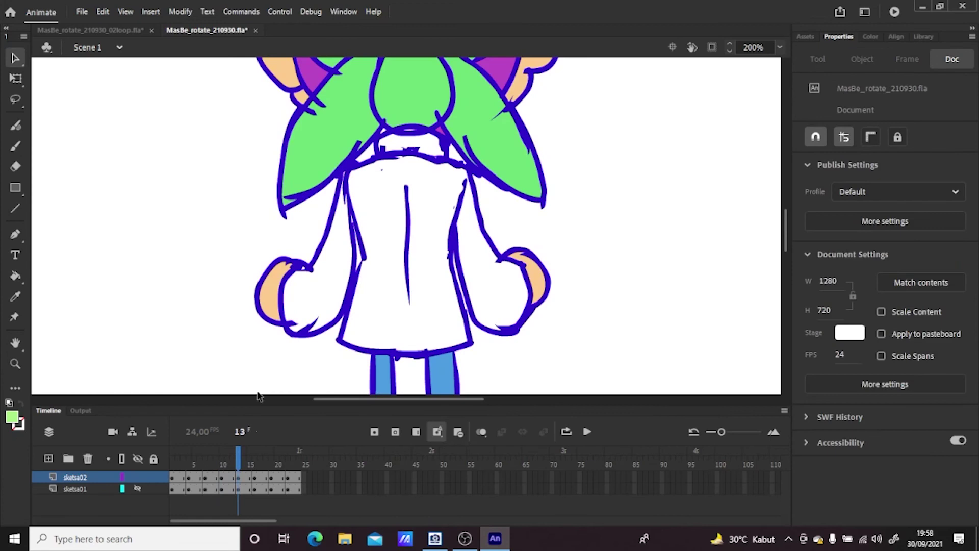
click(16, 276)
click(400, 299)
click(332, 301)
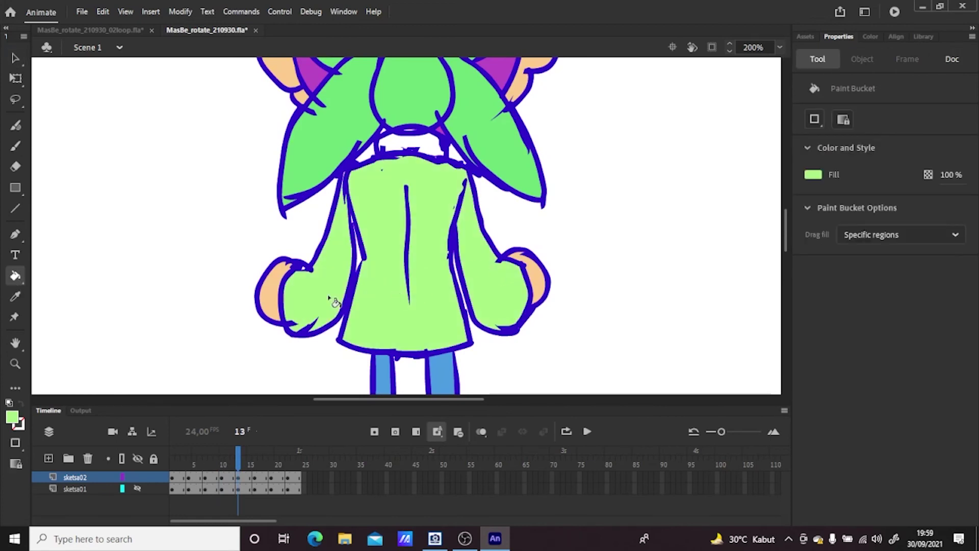
click(413, 144)
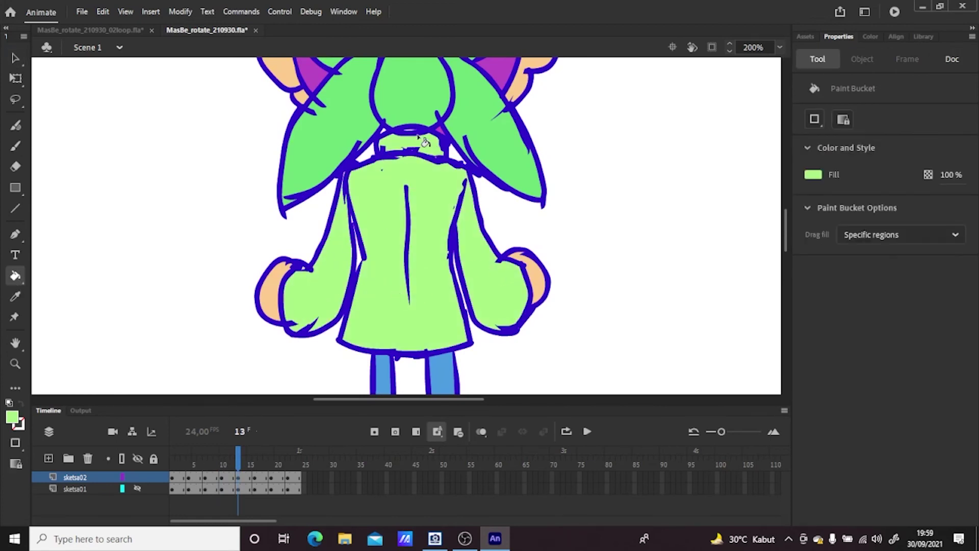
click(12, 417)
click(331, 81)
click(12, 418)
click(355, 223)
click(355, 224)
Fit the stage in the window and delete the coloured reference character from frame 1
click(779, 47)
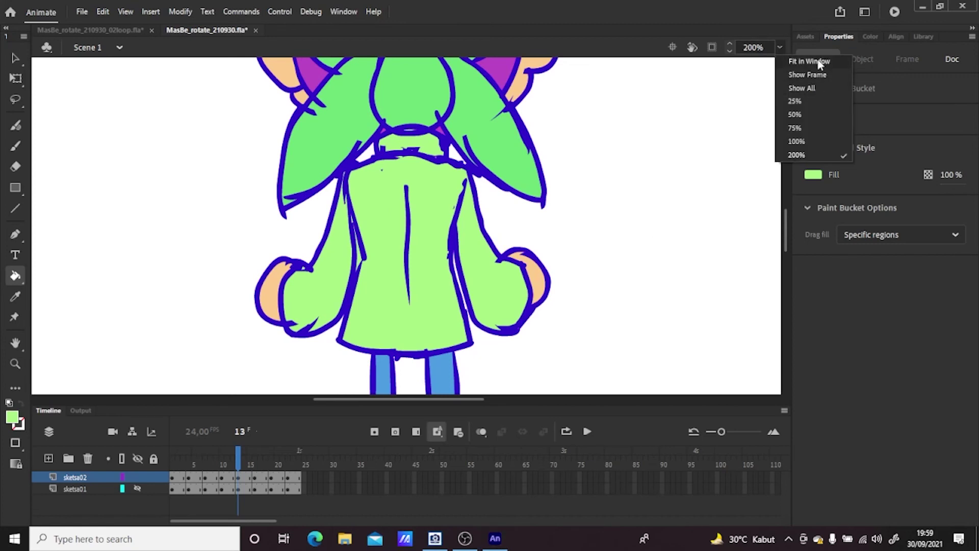
click(801, 68)
drag(238, 458, 167, 449)
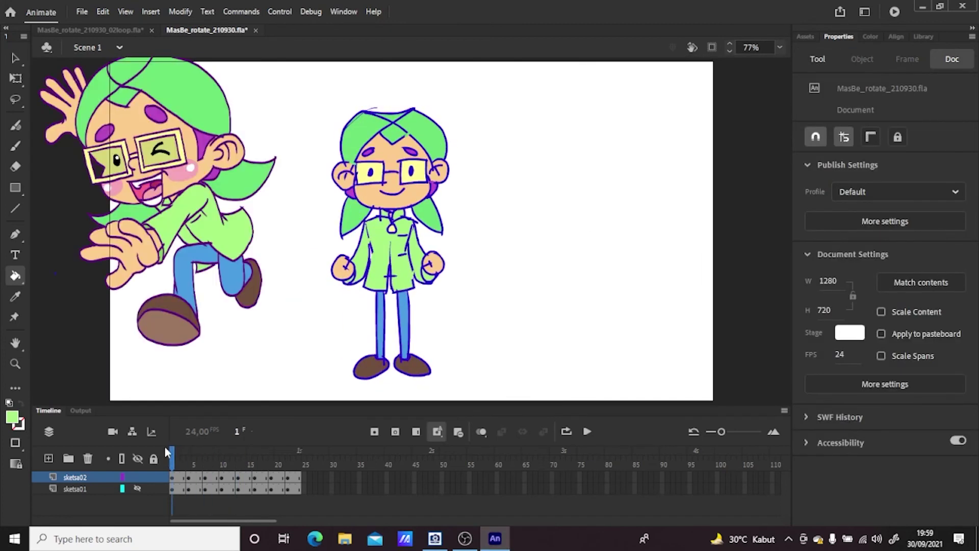
click(22, 61)
click(218, 158)
key(Delete)
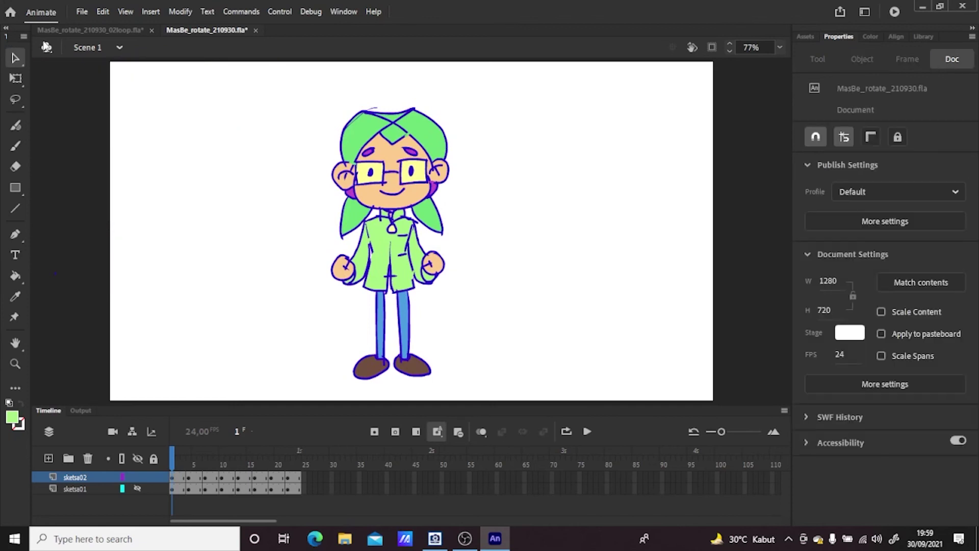
Save the document as a new Animate file named MasBe_rotate_210930_color
click(81, 11)
click(99, 137)
click(169, 230)
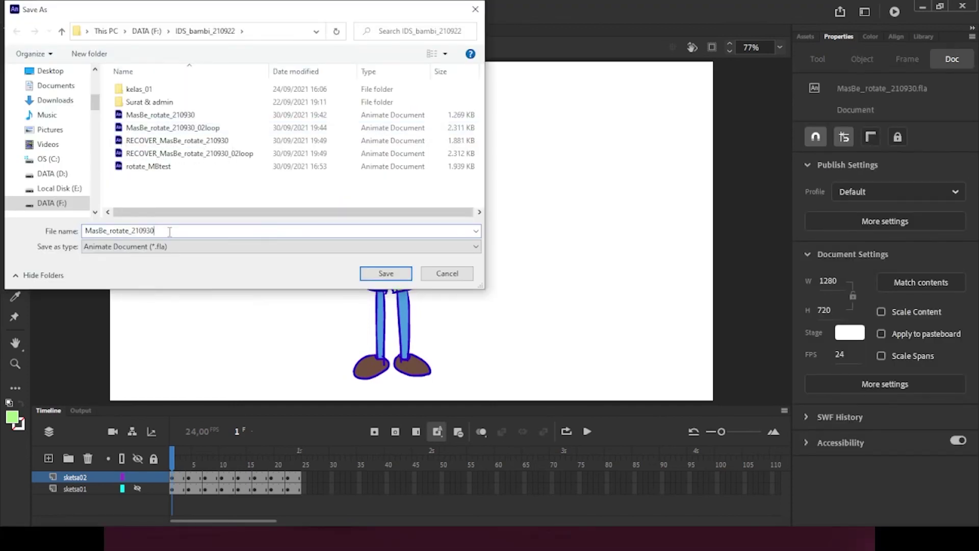
text(_color)
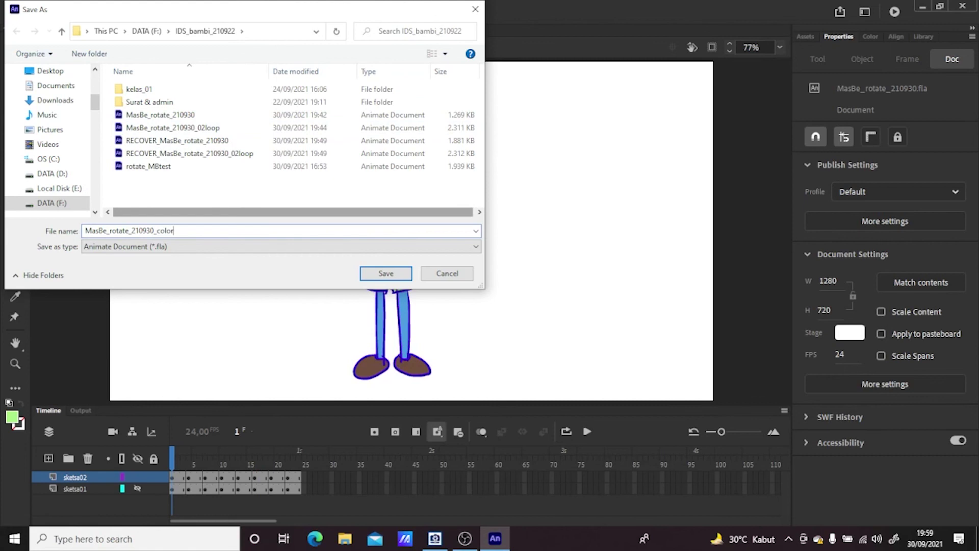
key(Return)
Delete the mostly uncoloured drawing at frame 16 of sketsa02, with the Free Transform tool active
click(240, 478)
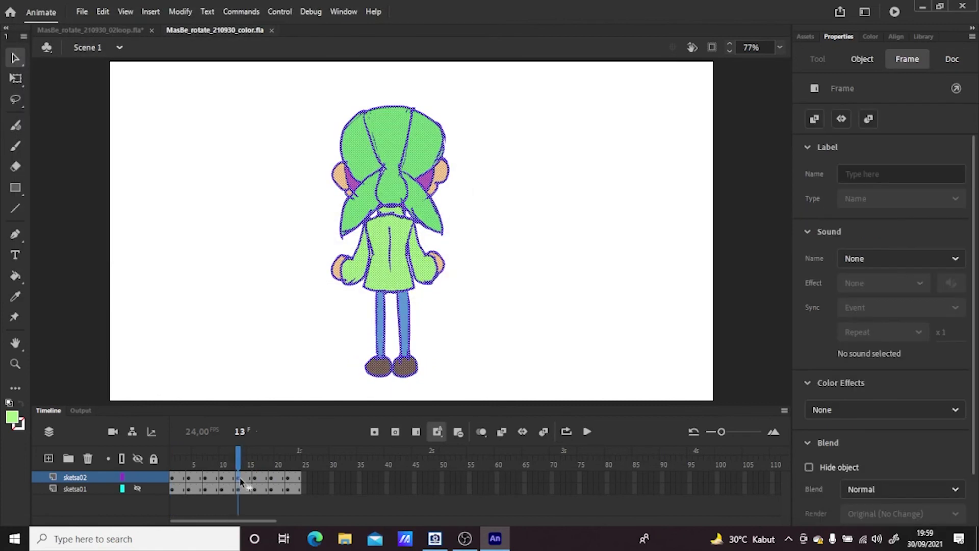
click(255, 479)
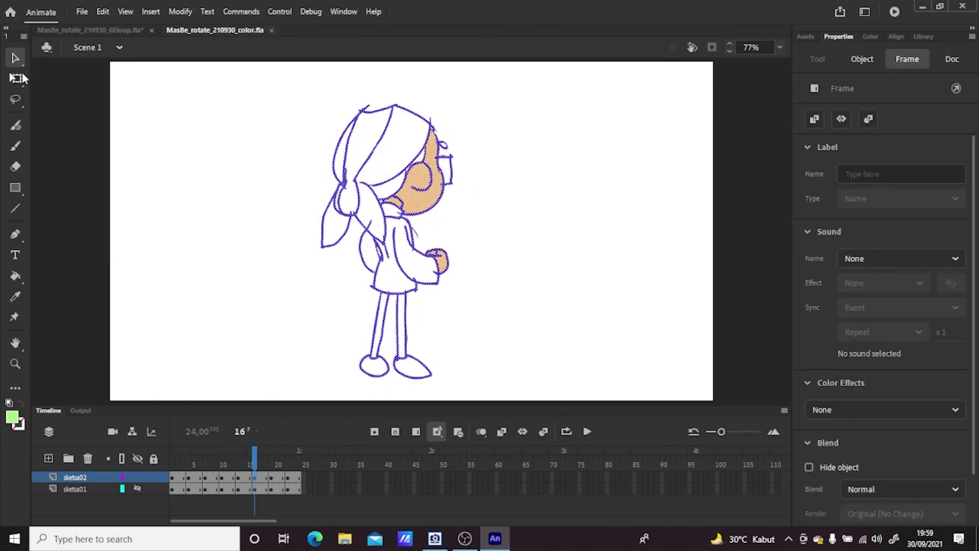
click(20, 78)
key(Delete)
Try to copy the coloured rear three-quarter view from frame 10 to frame 16 of sketsa02
click(206, 480)
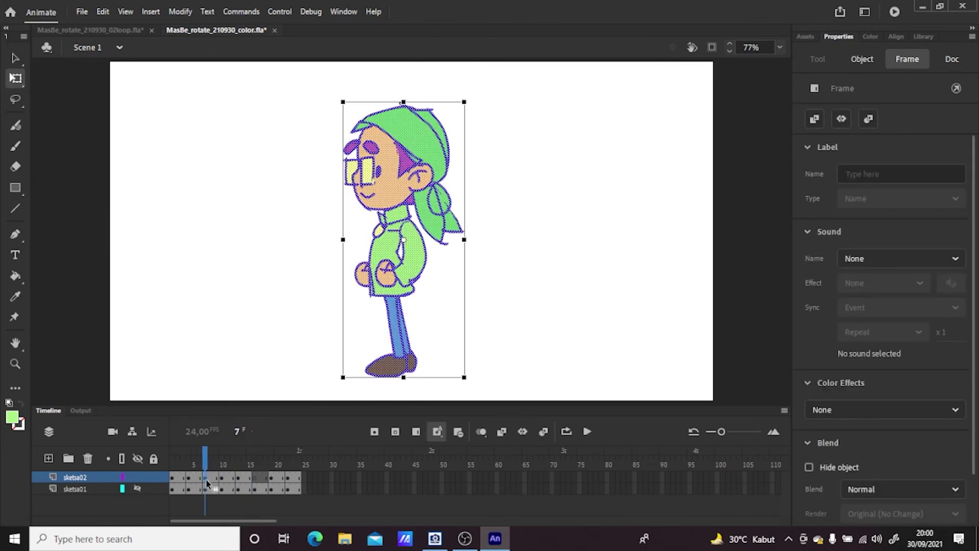
click(222, 479)
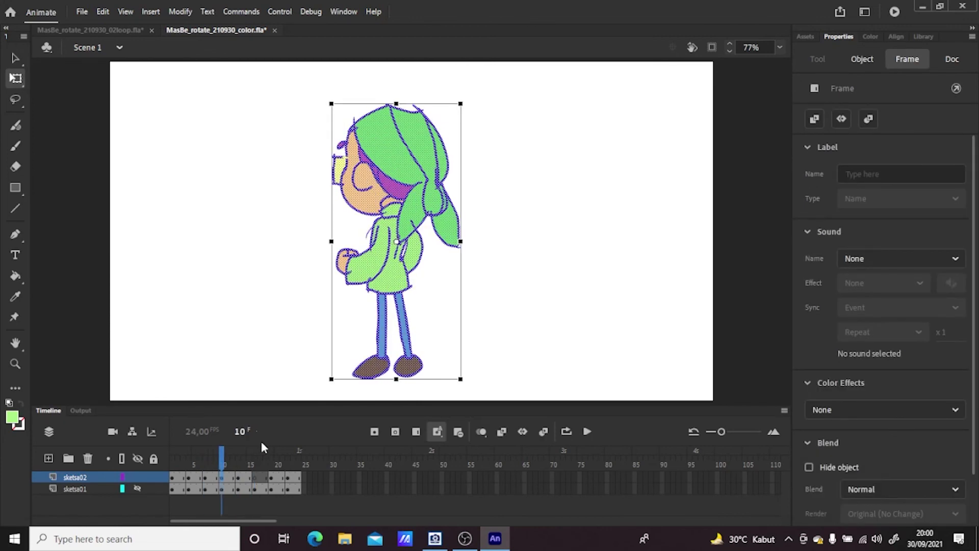
right_click(423, 250)
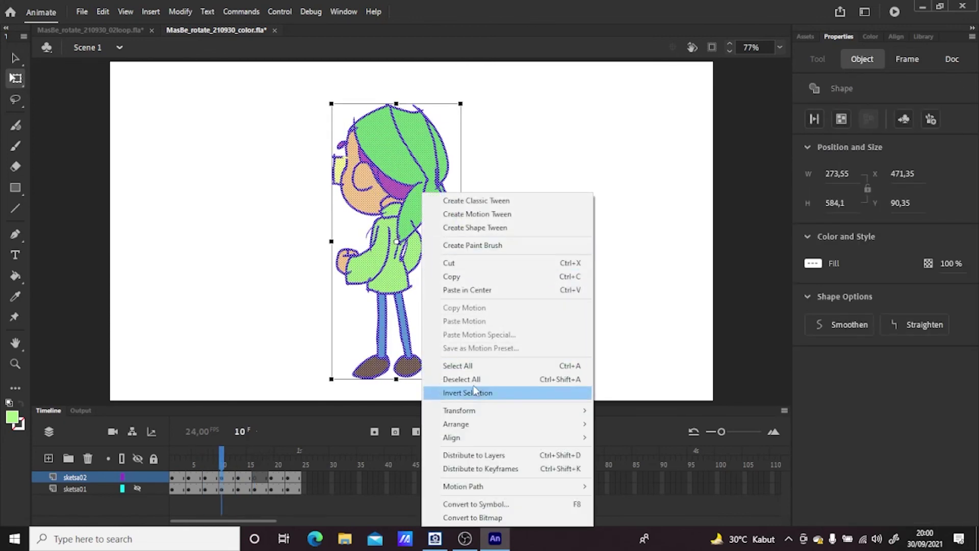
right_click(221, 478)
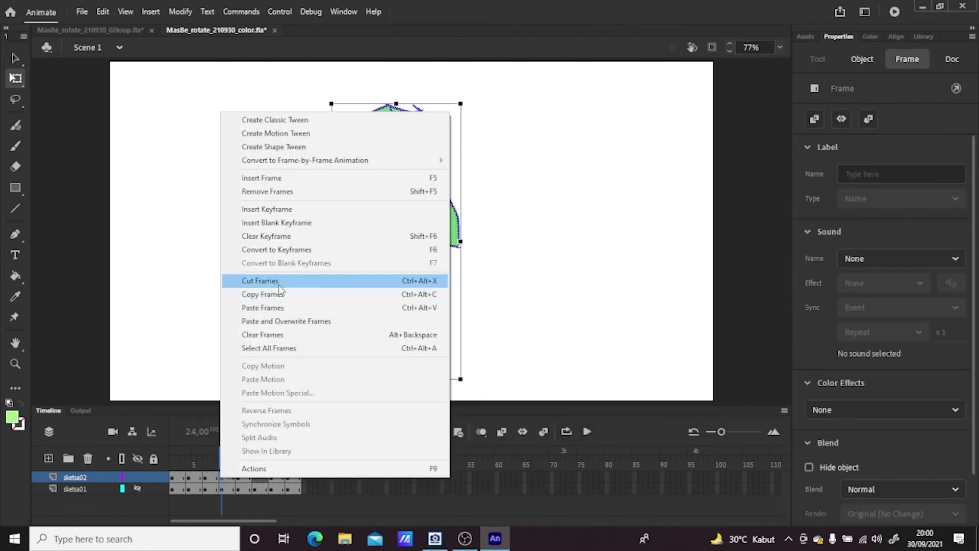
click(278, 294)
click(255, 480)
right_click(255, 479)
click(307, 296)
right_click(255, 476)
click(316, 293)
Copy frame 10 of sketsa02 with the coloured rear three-quarter view and paste it at frame 16
drag(204, 476, 223, 479)
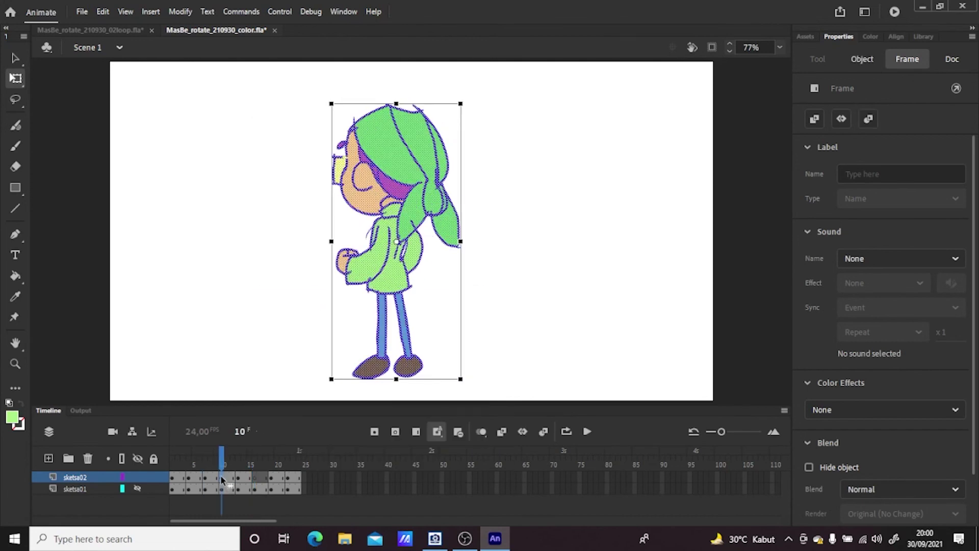
right_click(222, 479)
click(275, 294)
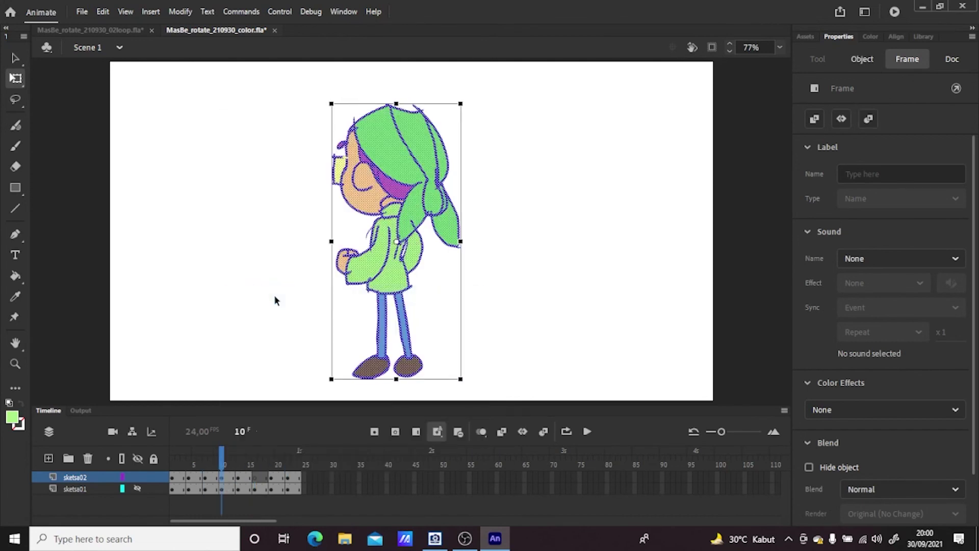
click(253, 478)
right_click(253, 476)
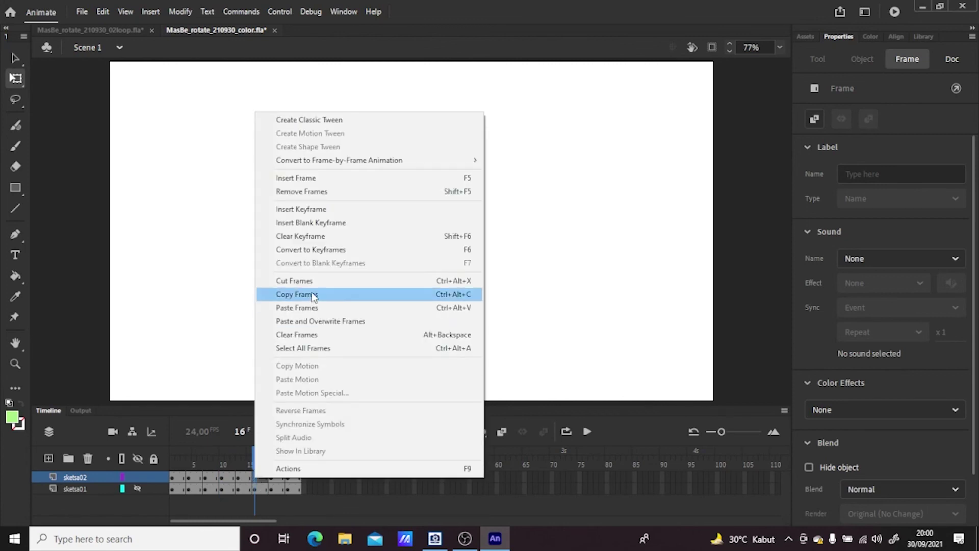
click(410, 301)
Mirror the view at frame 16 horizontally and nudge it left to line up with the back view, using onion skin
drag(332, 241, 460, 242)
click(481, 432)
key(Left)
key(Left)
key(Left)
key(Left)
key(Left)
key(Left)
key(Left)
key(Left)
key(Left)
key(Left)
key(Left)
key(Left)
key(Left)
key(Left)
key(Left)
key(Left)
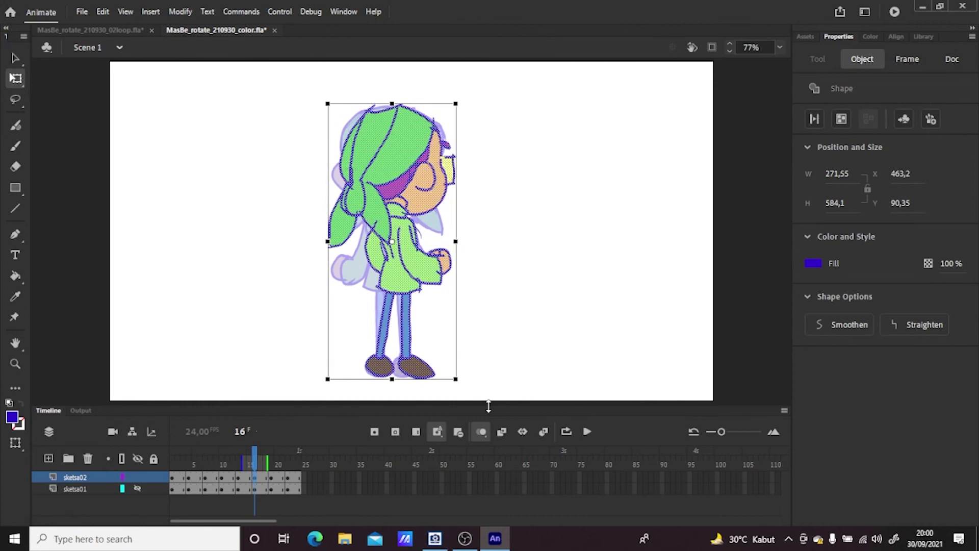
click(543, 330)
Delete the old drawings at frames 19 and 22 of sketsa02
click(271, 482)
key(Delete)
click(288, 481)
key(Delete)
click(254, 481)
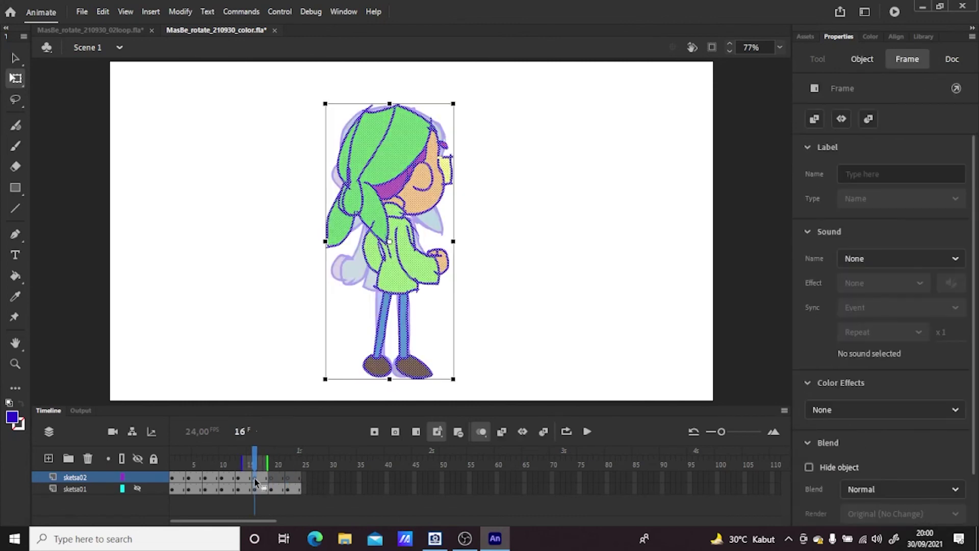
Copy frame 7 of sketsa02 with the coloured side view and paste it at frame 19
click(205, 479)
right_click(205, 479)
click(255, 296)
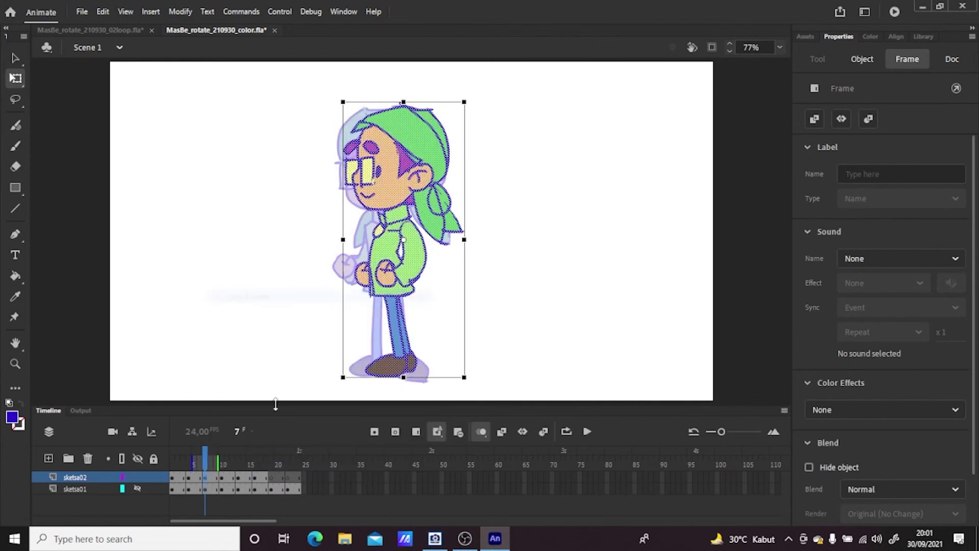
click(270, 480)
right_click(271, 480)
click(313, 308)
Mirror the side view at frame 19 horizontally and nudge it left to align with the onion-skinned neighbour
drag(344, 238, 470, 238)
key(Left)
key(Left)
key(Left)
key(Left)
key(Left)
key(Left)
key(Left)
key(Left)
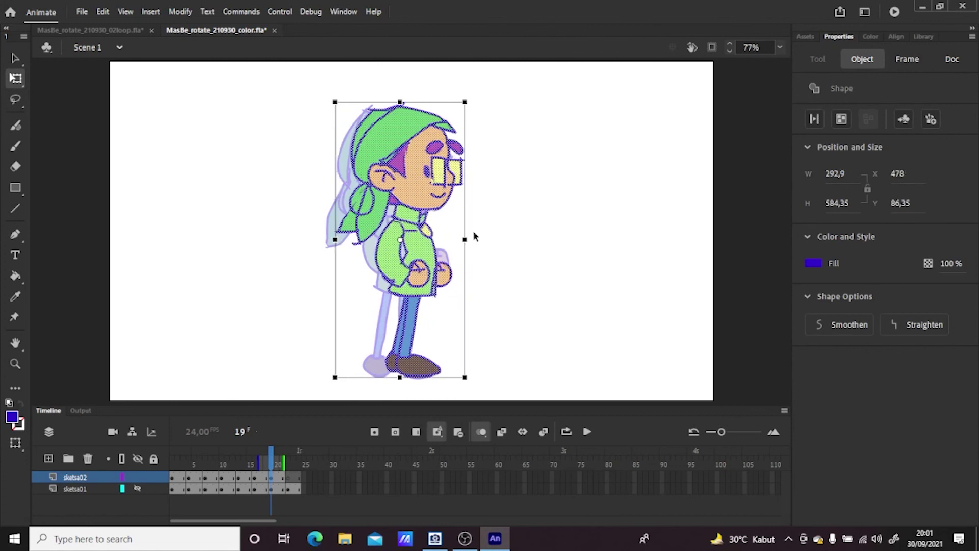
Copy the coloured three-quarter view from frame 4 to frame 22 of sketsa02 and mirror it horizontally
click(188, 480)
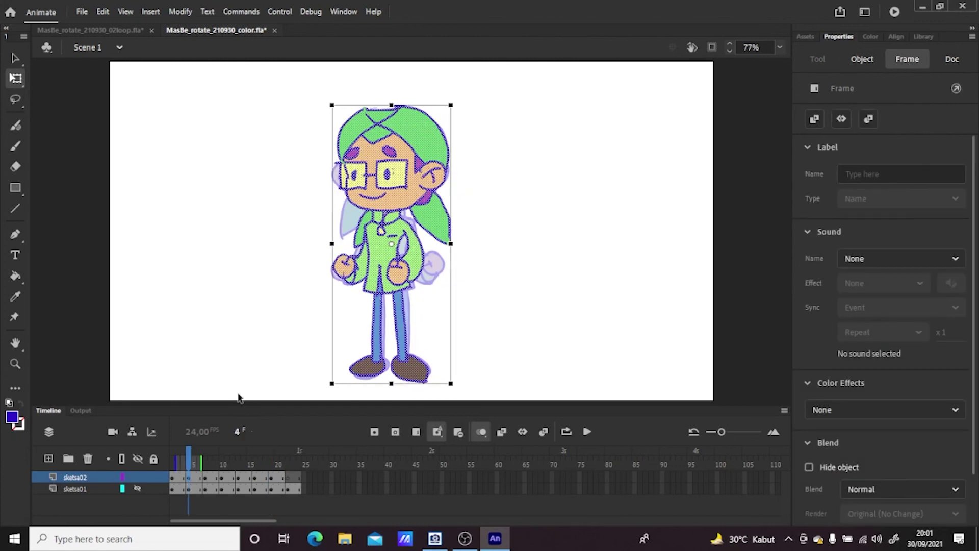
right_click(188, 479)
click(258, 294)
click(287, 478)
right_click(288, 477)
click(349, 310)
drag(333, 243, 457, 241)
click(544, 207)
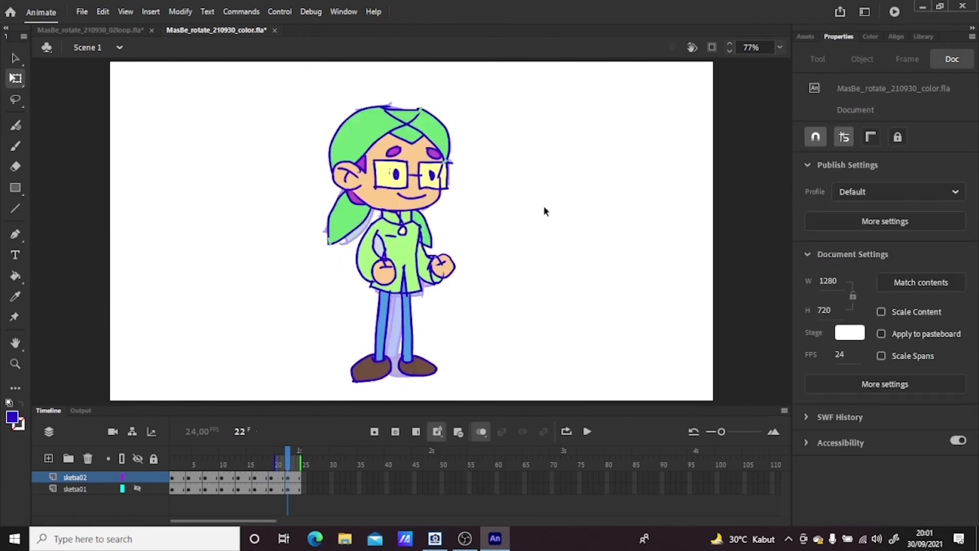
Save the document and delete the sketsa01 layer
click(81, 11)
click(112, 116)
click(78, 488)
click(88, 459)
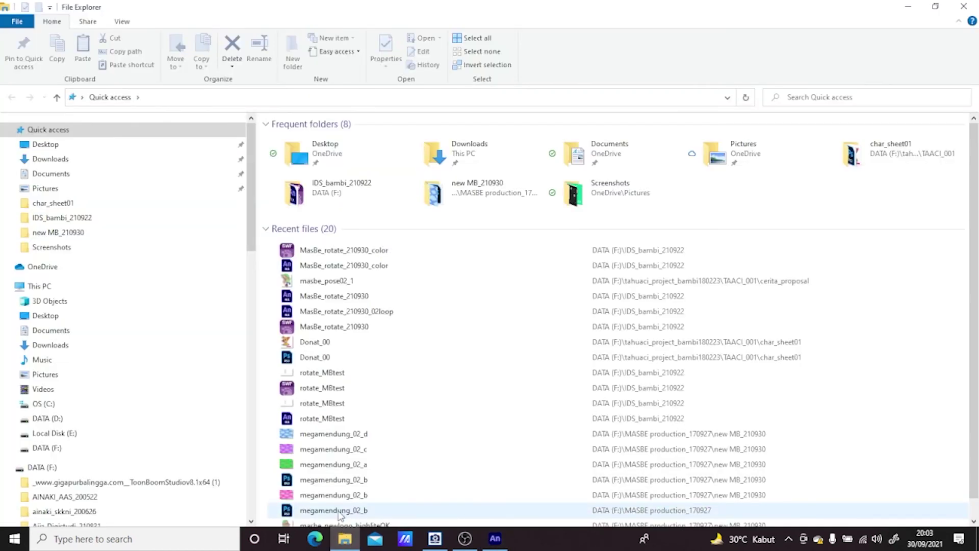
Open the SWF MasBe_rotate_210930_color from the IDS_bambi_210922 folder with Adobe Animate 2021, watch the turnaround and close the preview
double_click(348, 192)
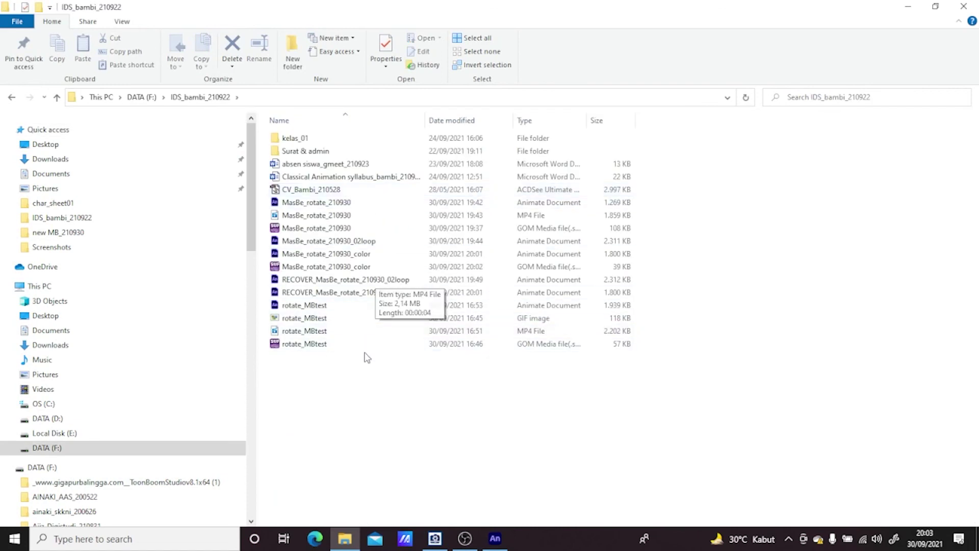
double_click(353, 266)
right_click(353, 266)
mouse_move(481, 338)
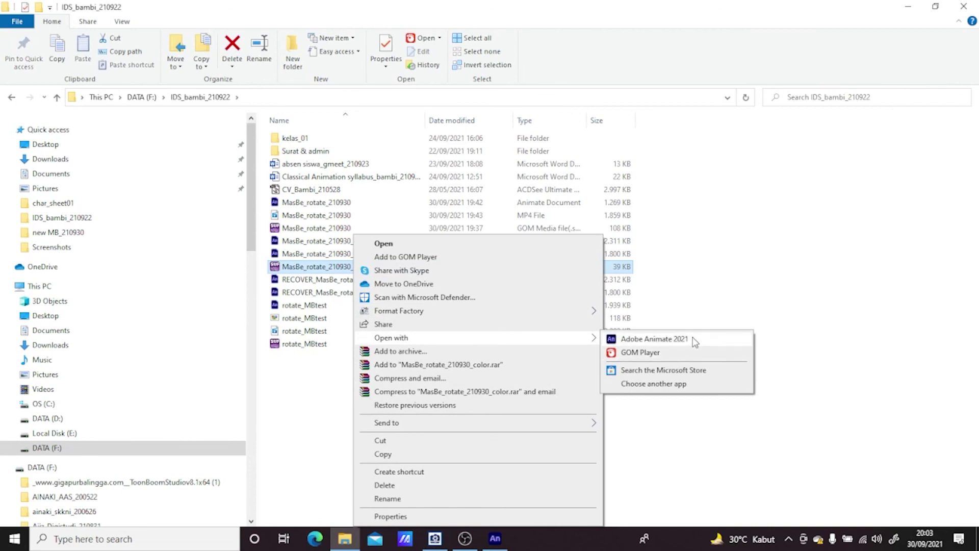
click(683, 386)
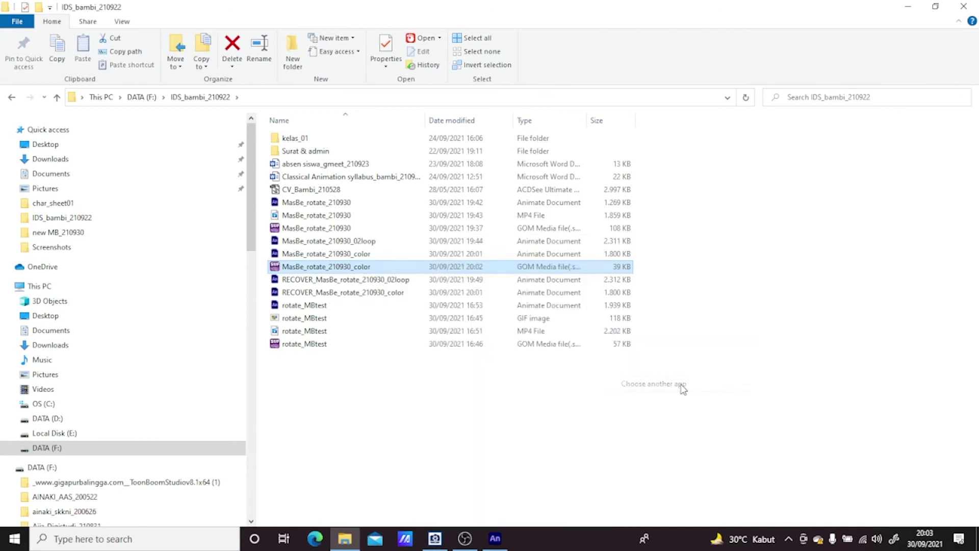
click(456, 260)
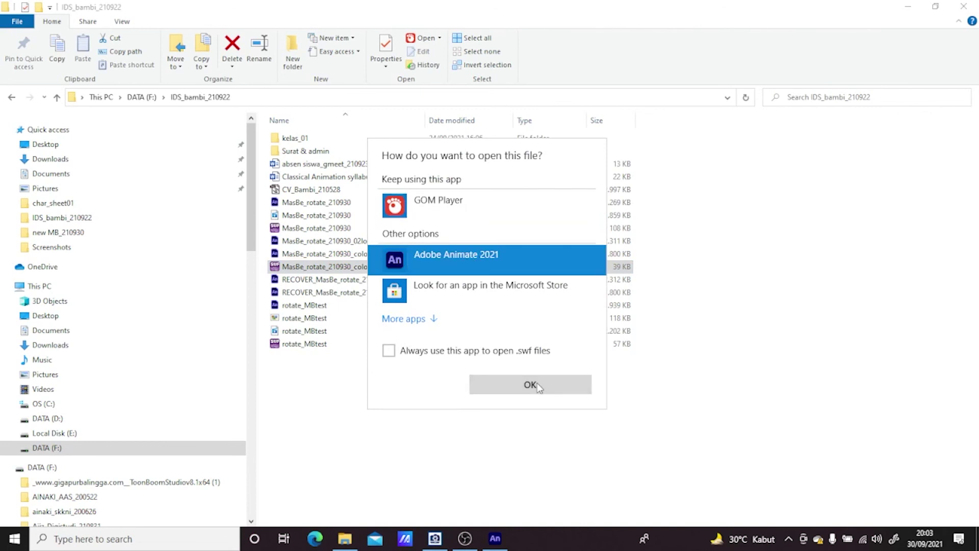
click(529, 385)
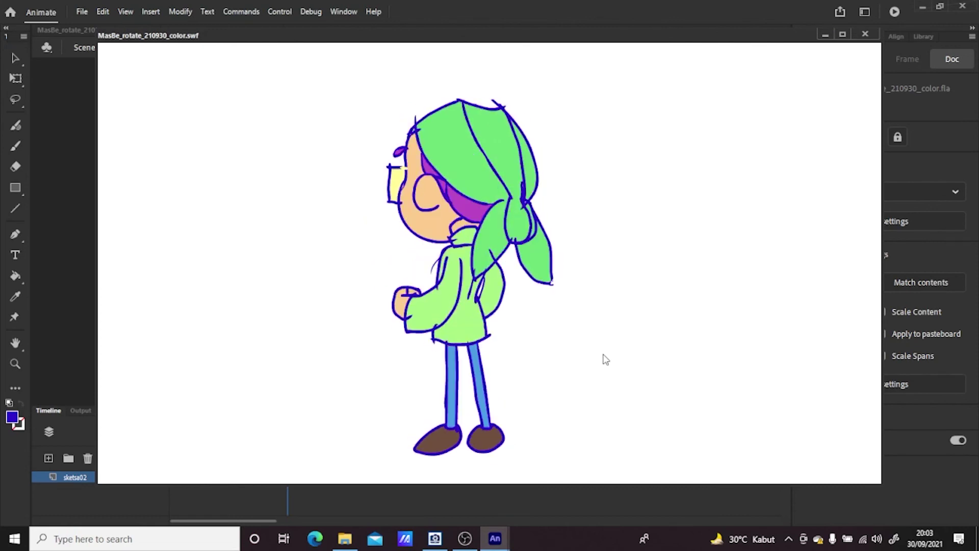
click(866, 35)
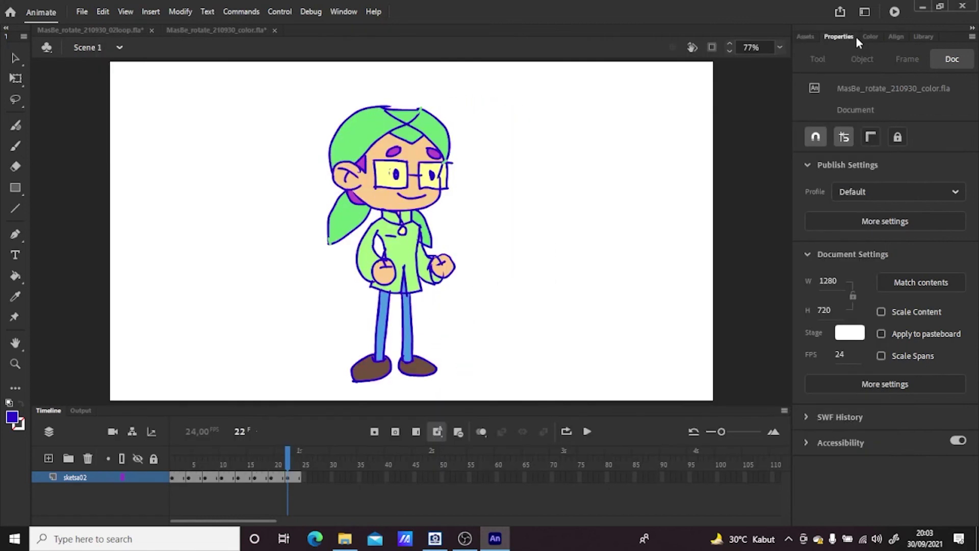
Set up an animated GIF export of the turnaround and play the animation in the export preview
click(81, 11)
click(109, 134)
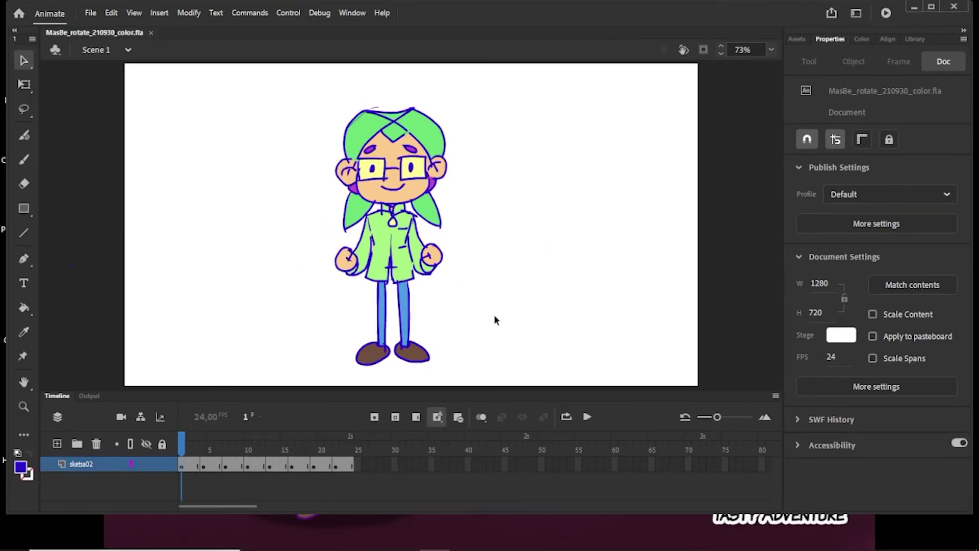
drag(183, 441, 164, 445)
click(92, 12)
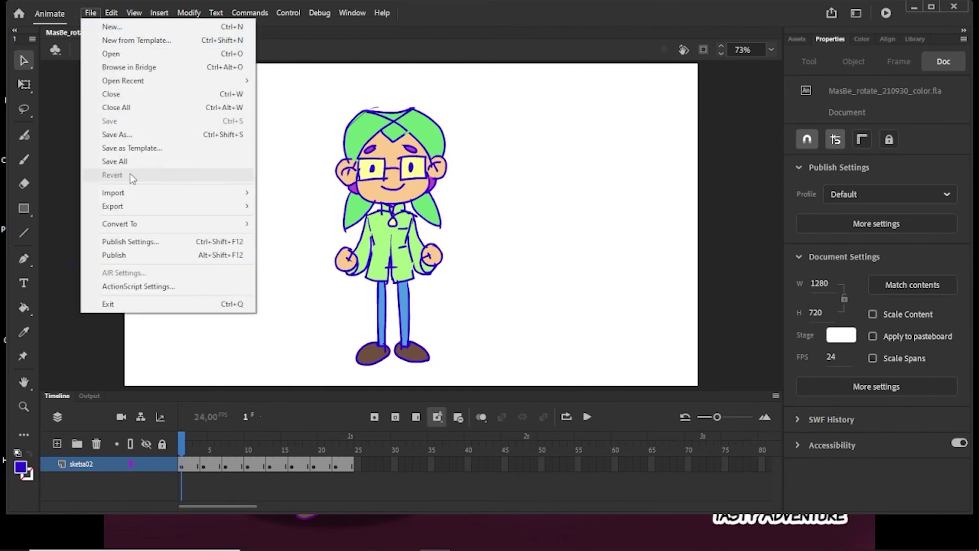
mouse_move(140, 211)
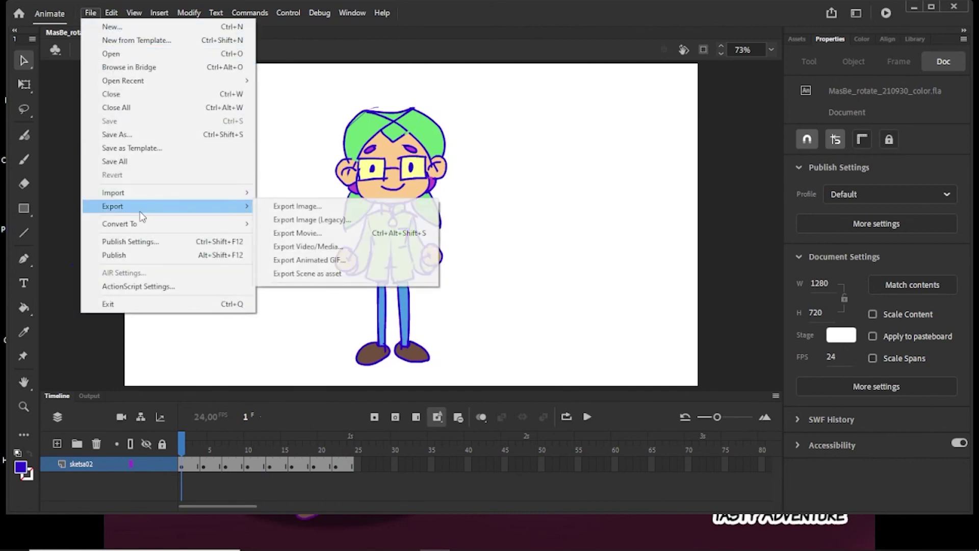
click(299, 263)
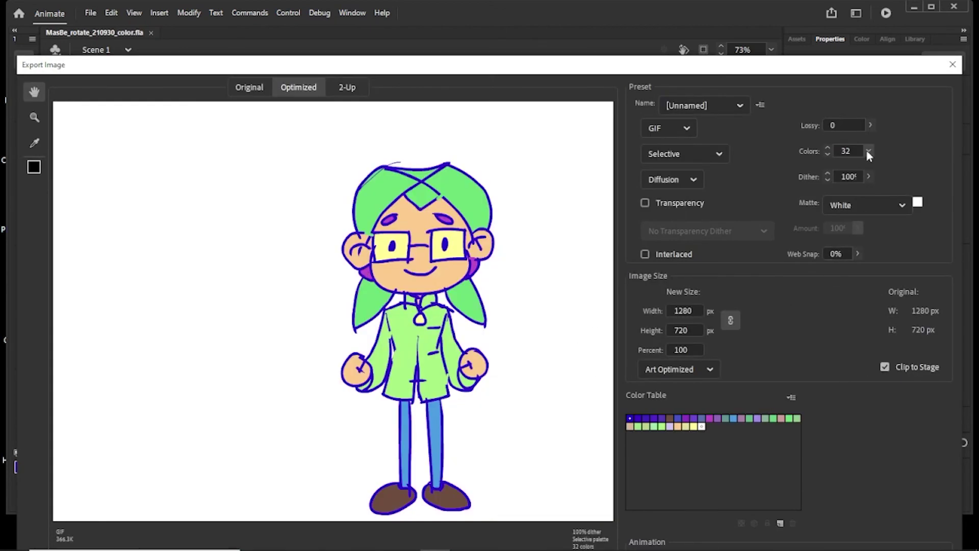
drag(753, 72, 716, 23)
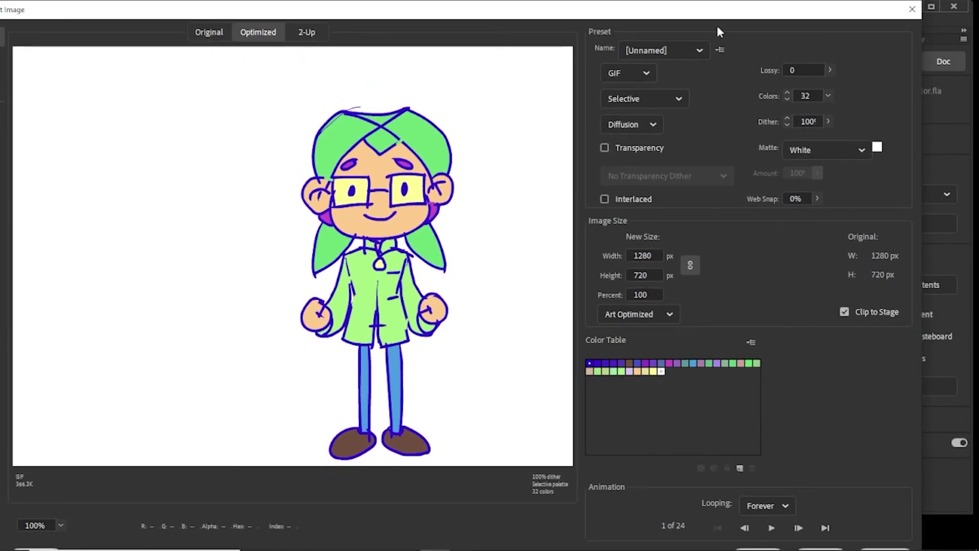
click(772, 528)
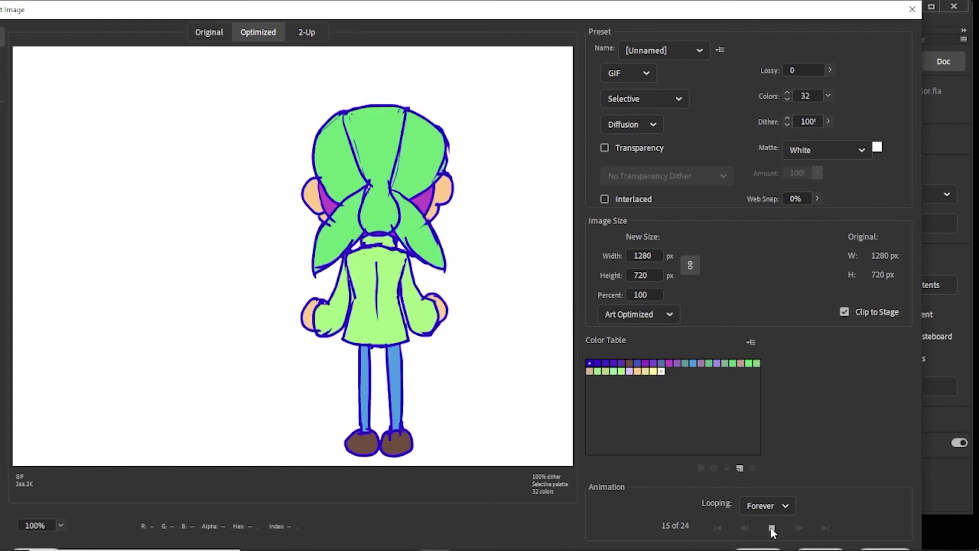
click(771, 528)
Save the GIF as MasBe_rotate_210930_color in the IDS_bambi_210922 folder, replacing the existing file
mouse_move(761, 549)
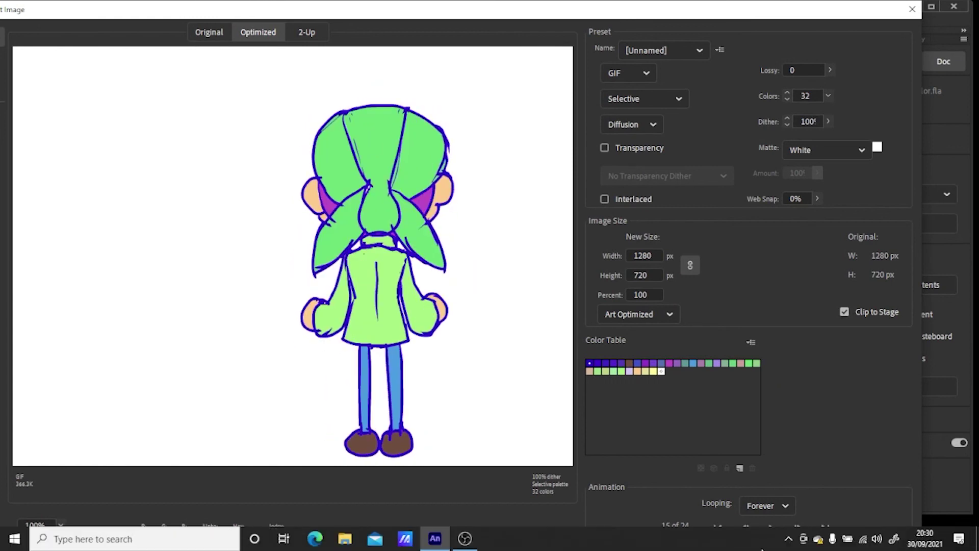
drag(739, 15, 735, 0)
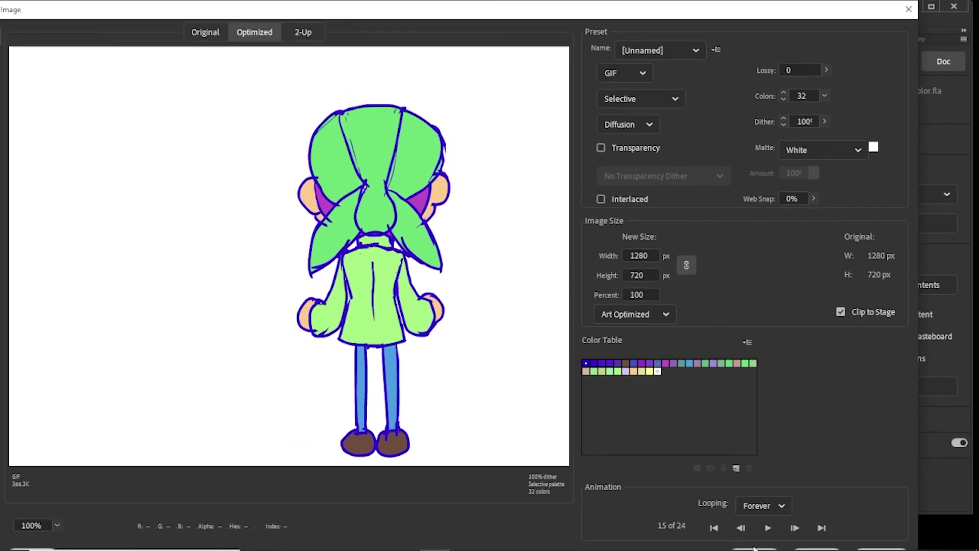
click(754, 549)
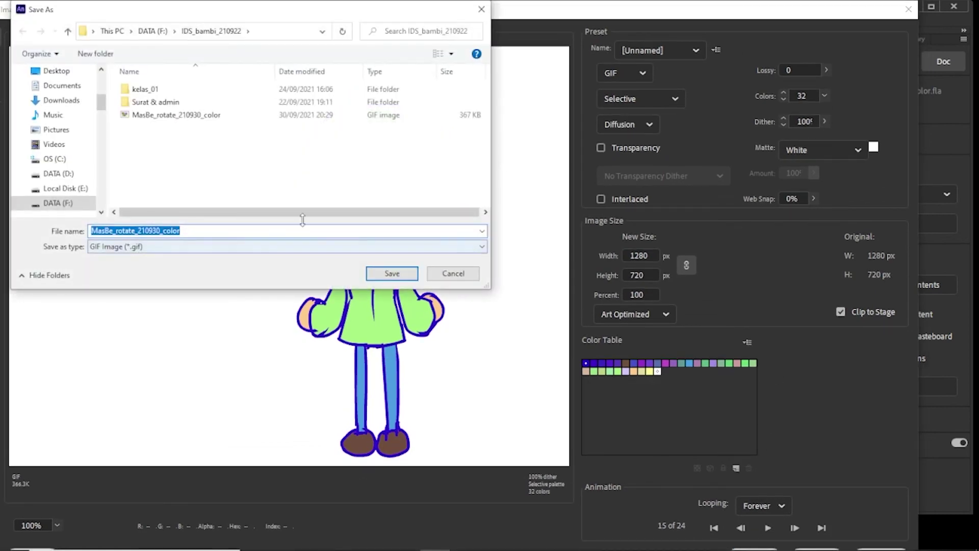
click(392, 274)
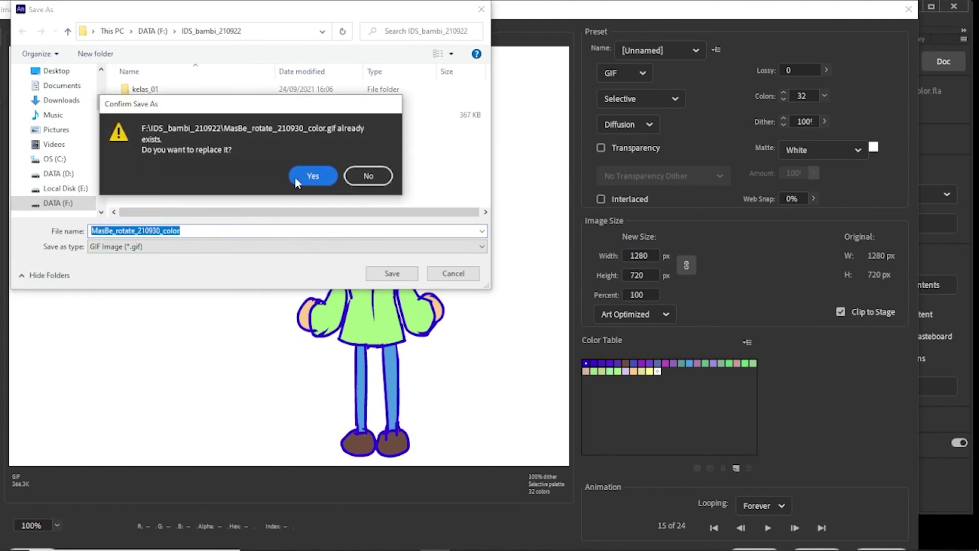
click(318, 176)
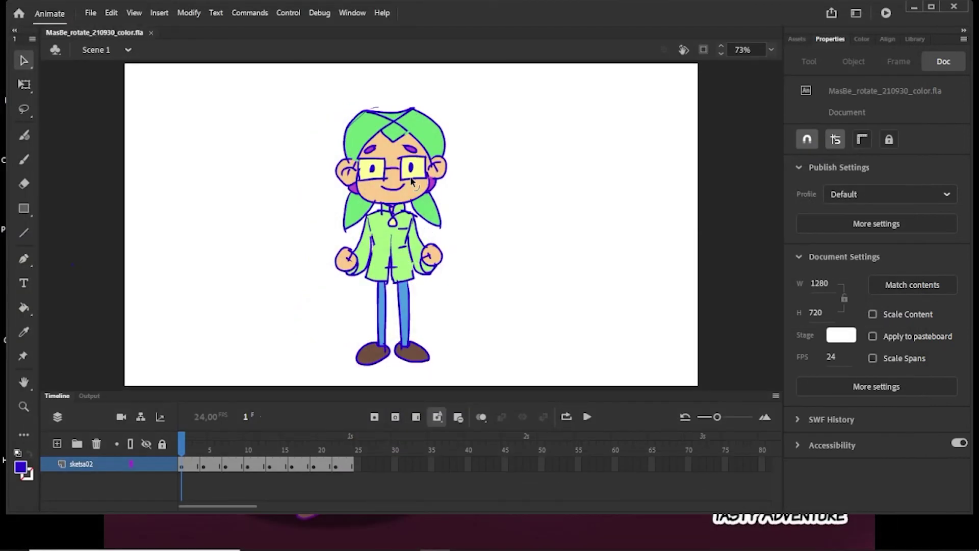
Switch to File Explorer, view MasBe_rotate_210930_color.gif from the IDS_bambi_210922 folder in Internet Explorer, and close the browser
mouse_move(433, 548)
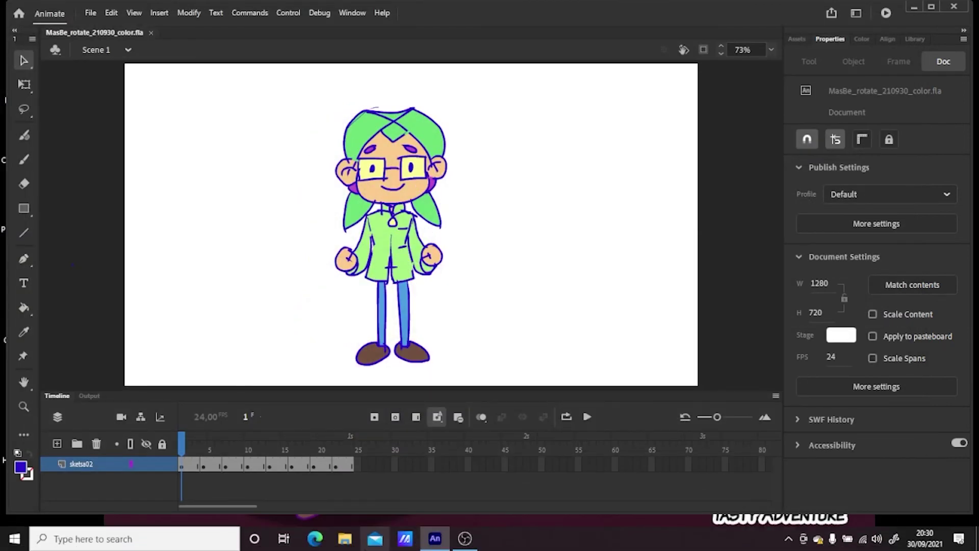
click(344, 540)
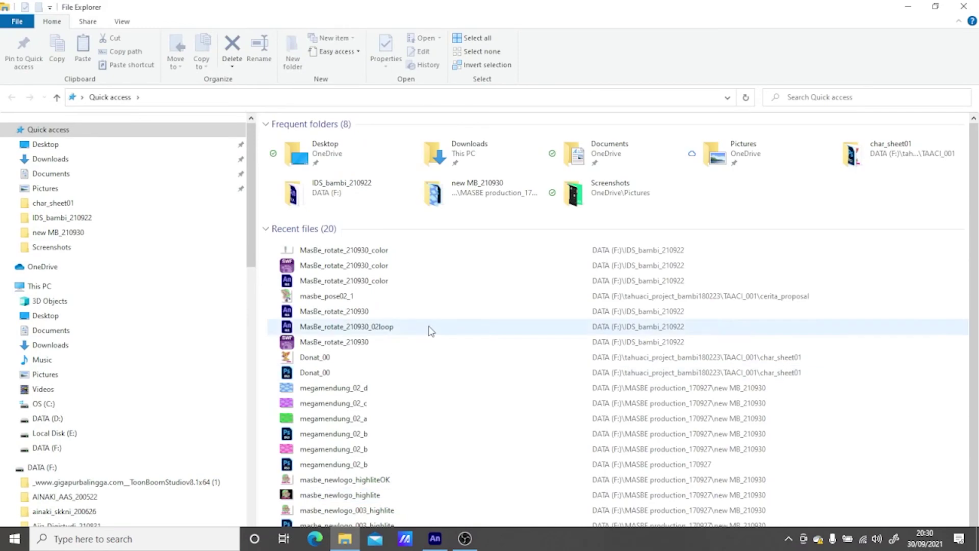
double_click(343, 193)
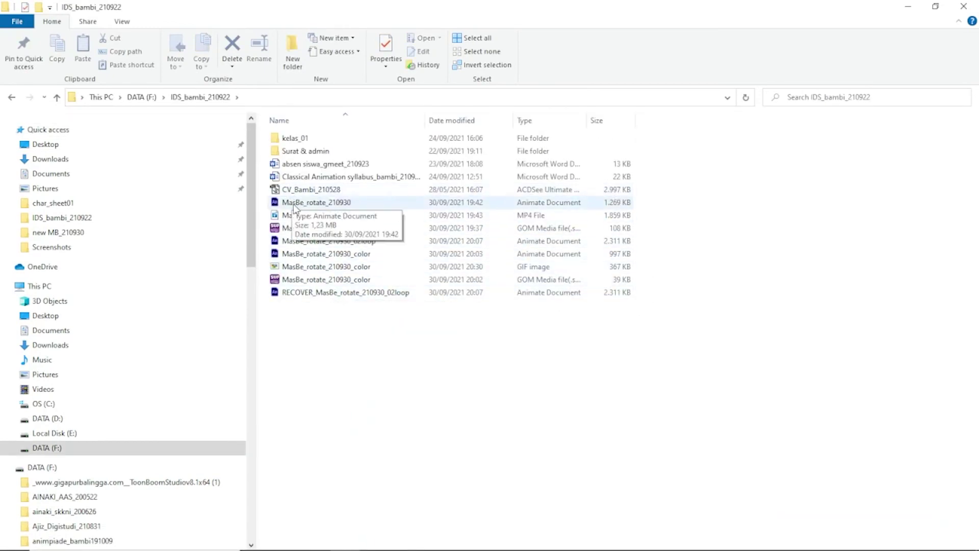
right_click(305, 270)
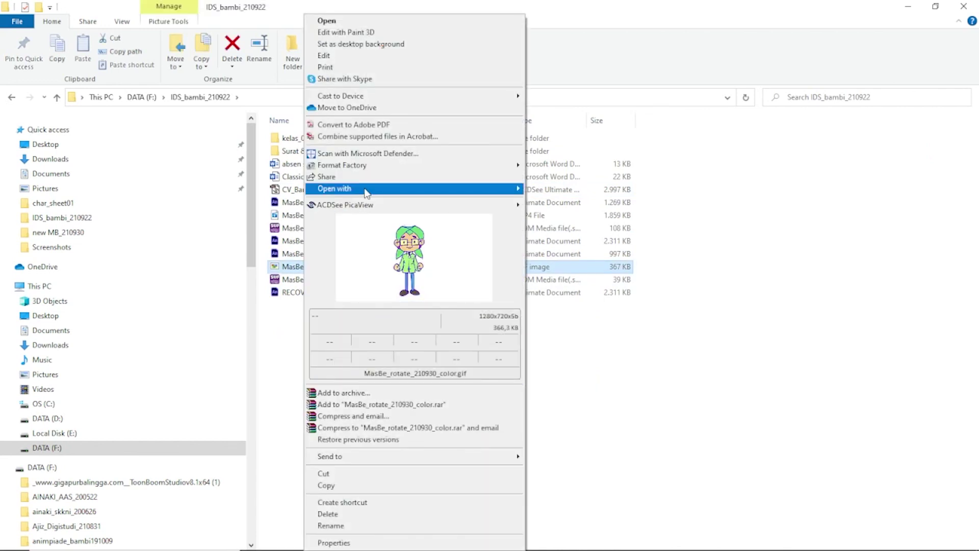
mouse_move(368, 189)
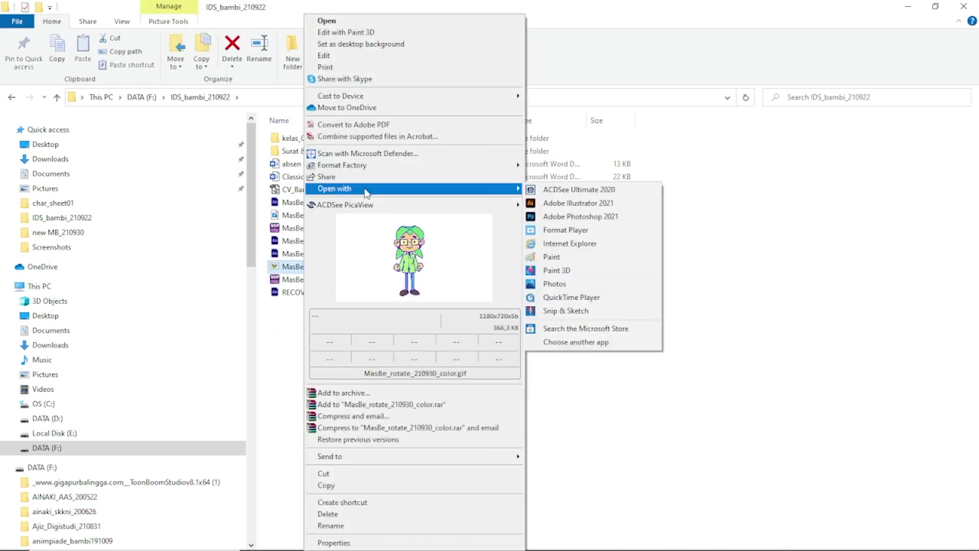
click(574, 247)
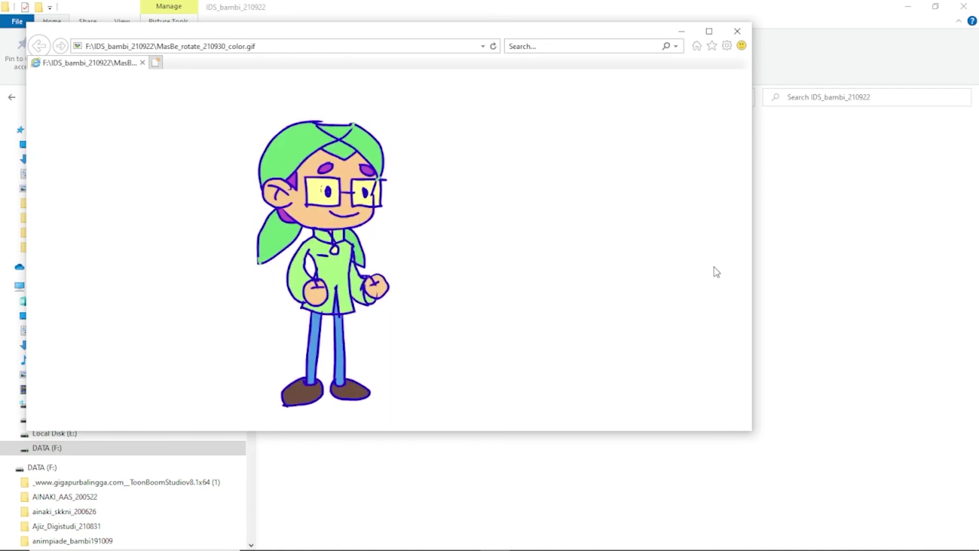
click(737, 31)
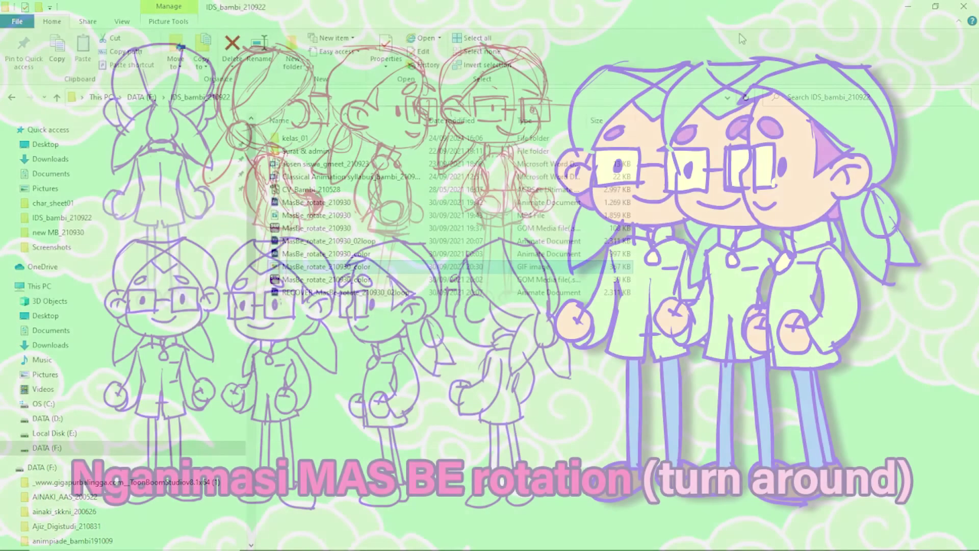